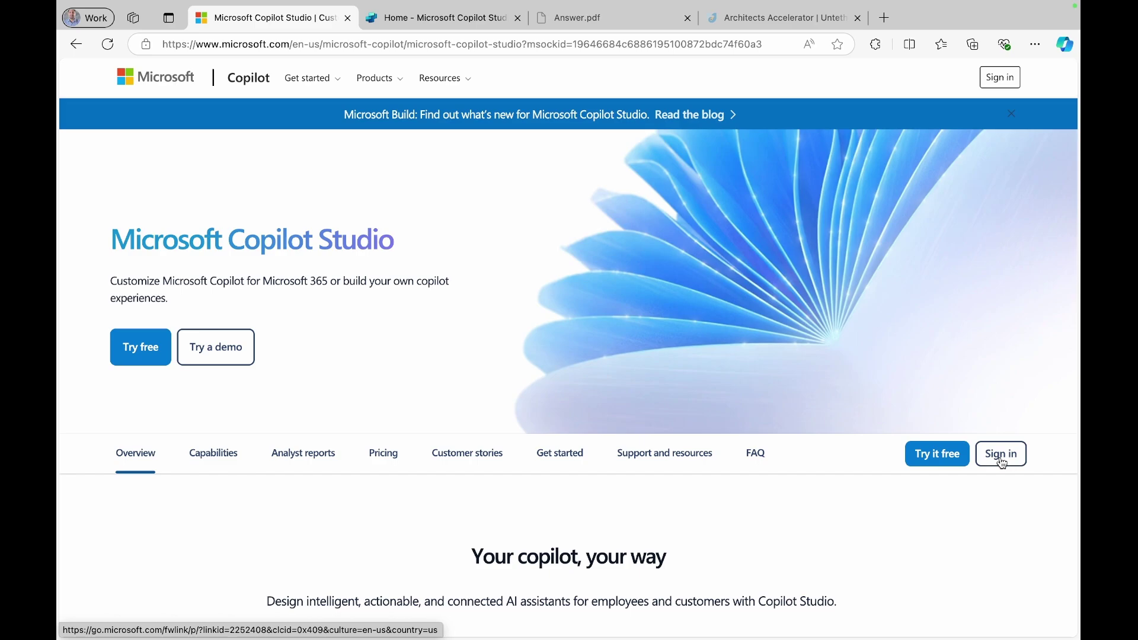
Step: Look at the Copilot Studio free-trial sign-up page, close it, and view the list of available environments
{"action": "left_click", "coordinate": [143, 355]}
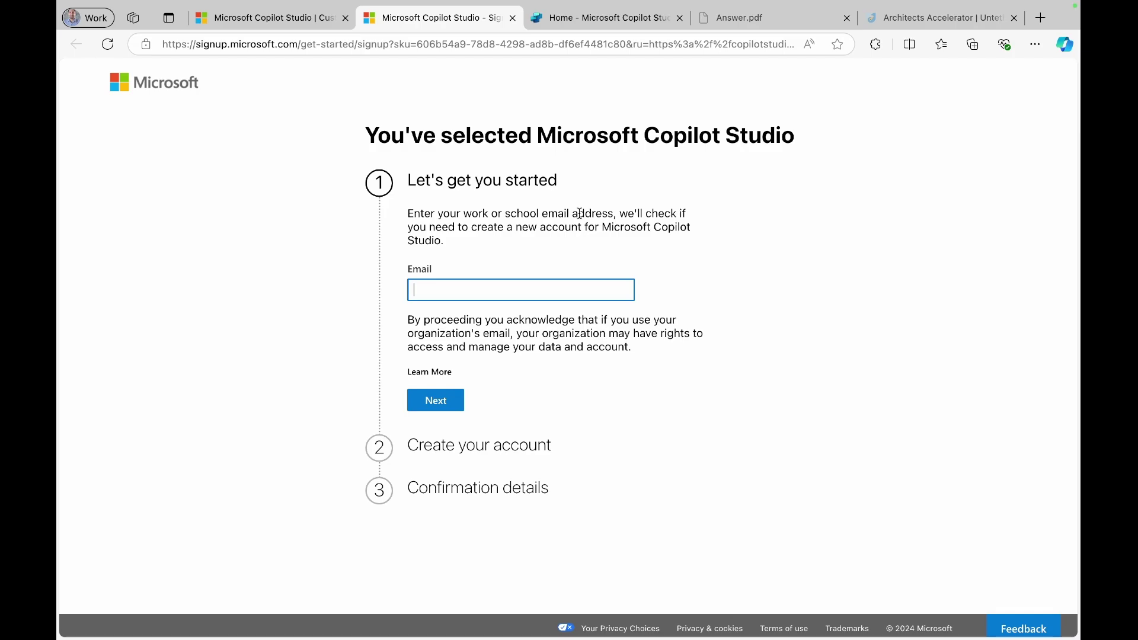
{"action": "key", "text": "ctrl+w"}
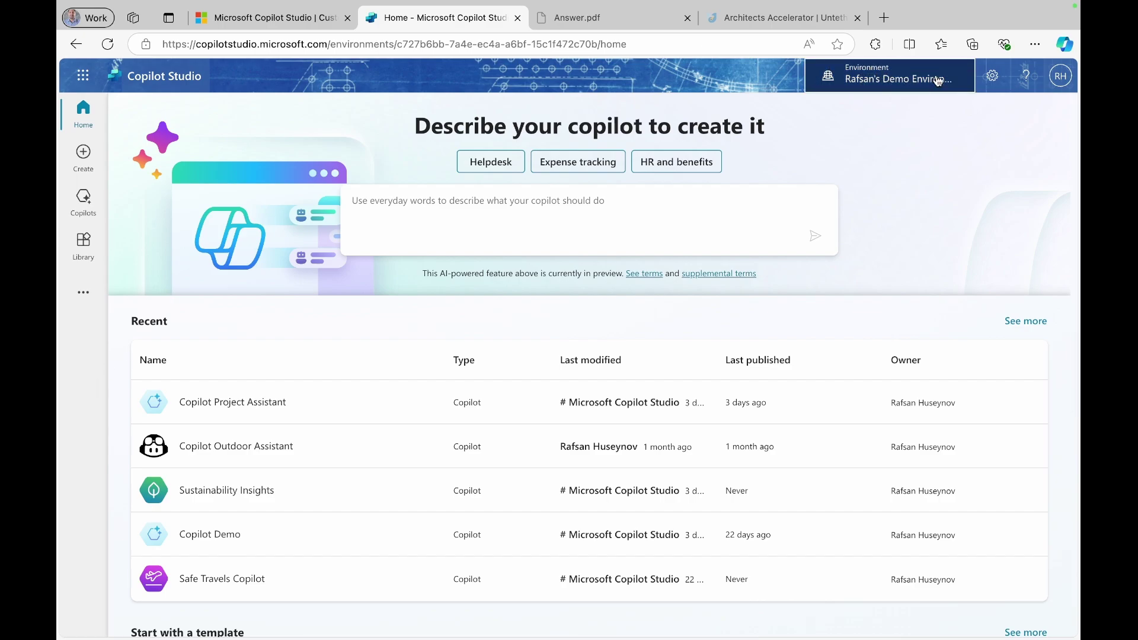
{"action": "left_click", "coordinate": [939, 81]}
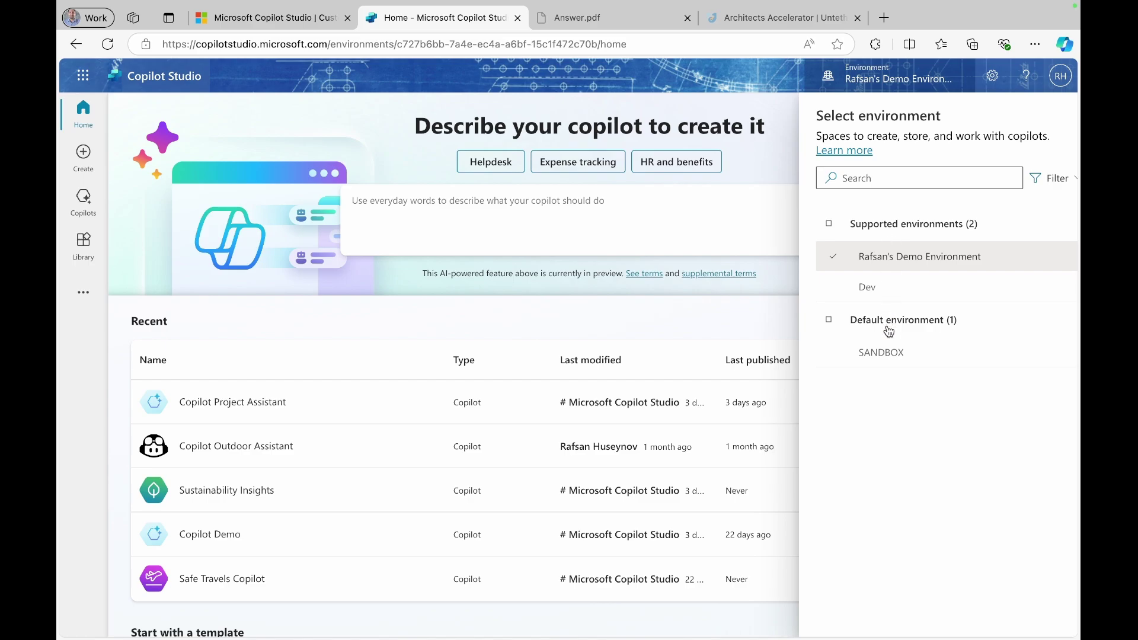
{"action": "key", "text": "Escape"}
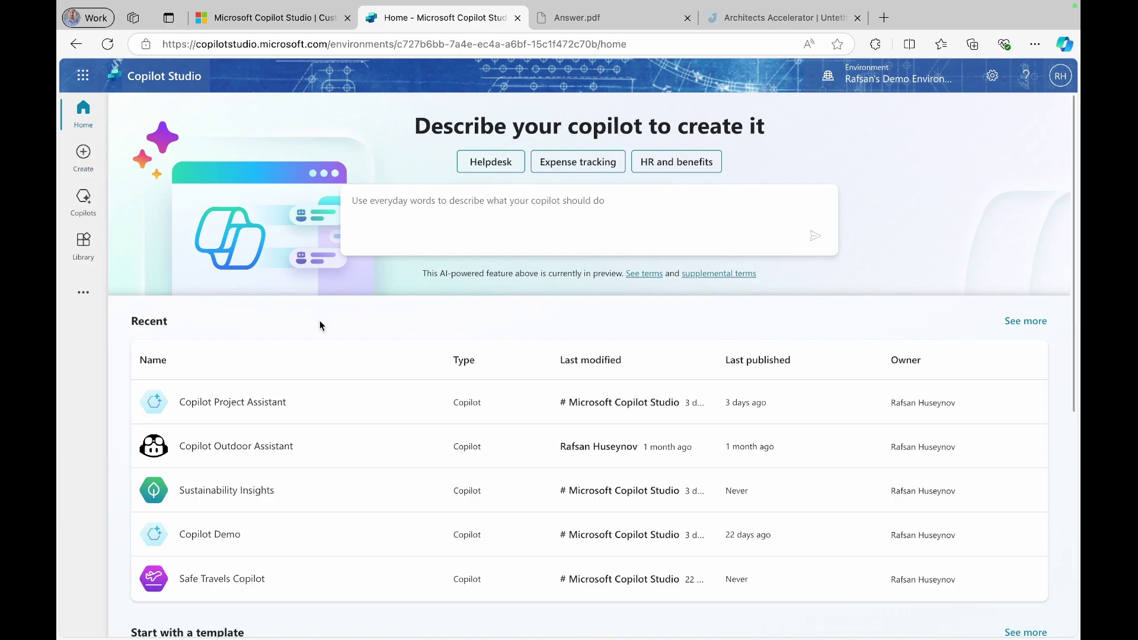
Step: Examine the recent copilots on the home page and the full set of copilot templates
{"action": "scroll", "coordinate": [320, 326], "scroll_direction": "down", "scroll_amount": 1}
{"action": "scroll", "coordinate": [320, 325], "scroll_direction": "down", "scroll_amount": 1}
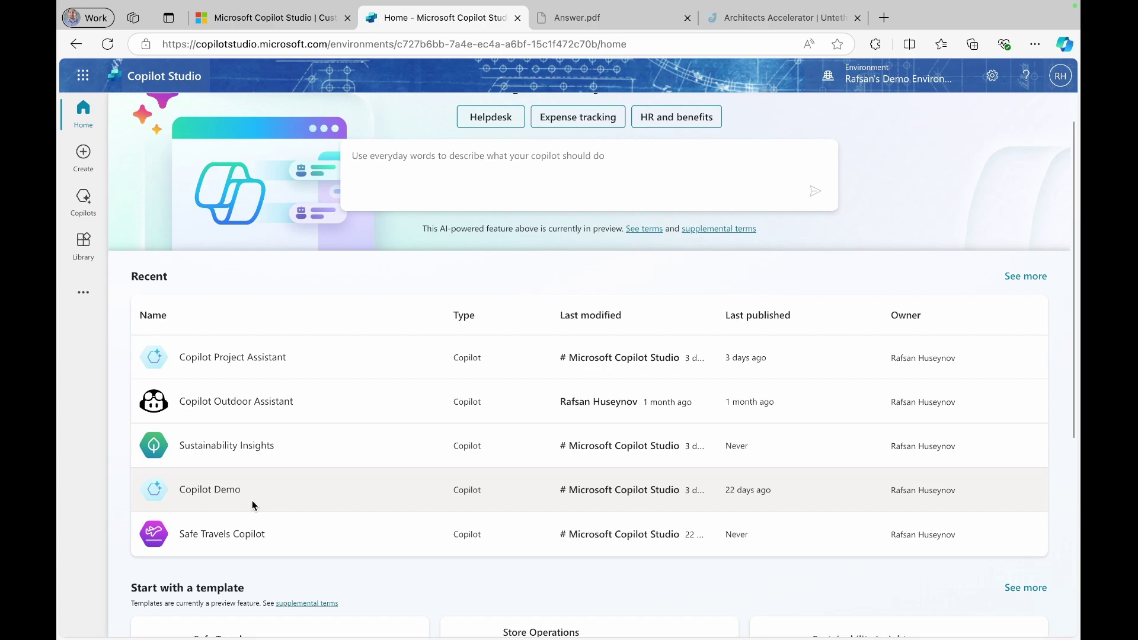
{"action": "scroll", "coordinate": [253, 505], "scroll_direction": "down", "scroll_amount": 4}
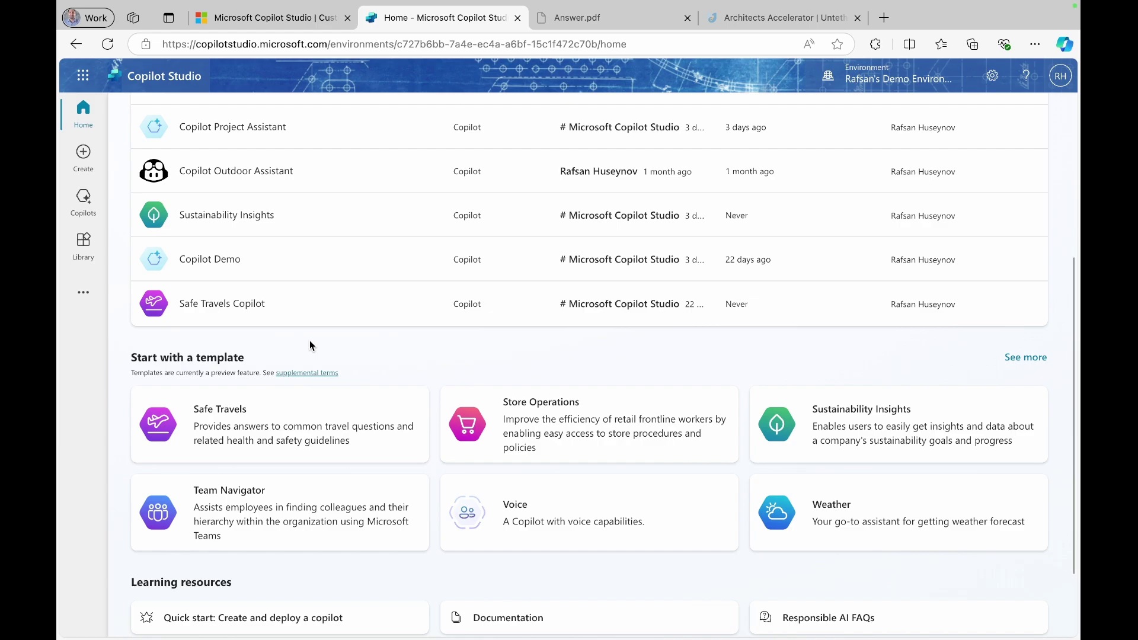
{"action": "scroll", "coordinate": [310, 340], "scroll_direction": "down", "scroll_amount": 1}
{"action": "left_click", "coordinate": [1014, 333]}
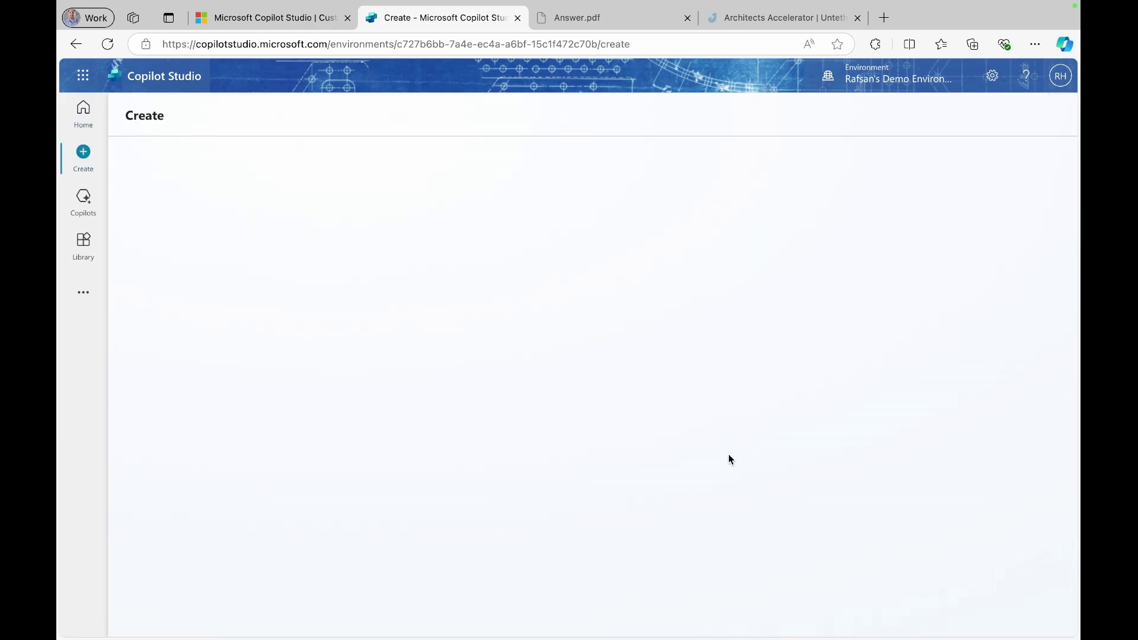
{"action": "scroll", "coordinate": [729, 459], "scroll_direction": "down", "scroll_amount": 3}
{"action": "scroll", "coordinate": [729, 459], "scroll_direction": "down", "scroll_amount": 1}
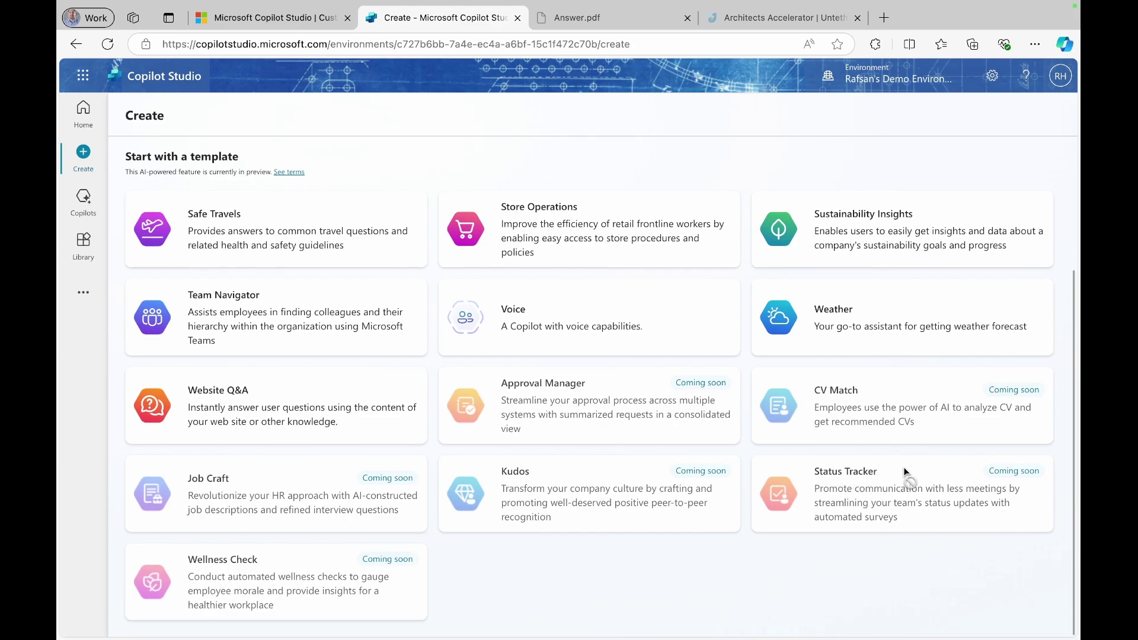
{"action": "scroll", "coordinate": [555, 385], "scroll_direction": "up", "scroll_amount": 3}
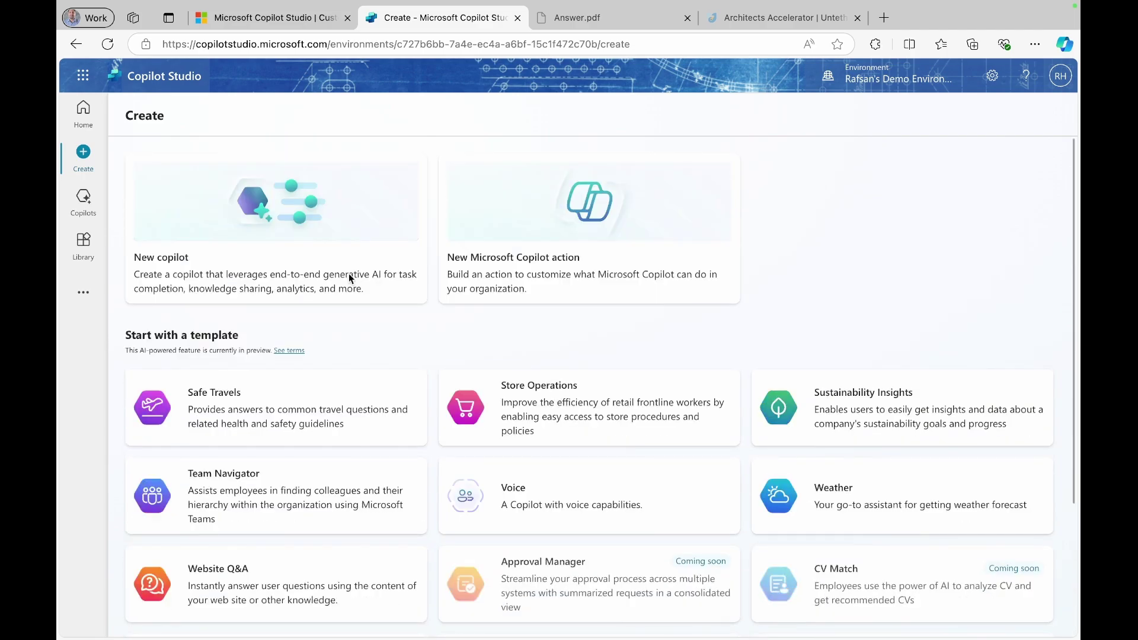
{"action": "key", "text": "alt+Left"}
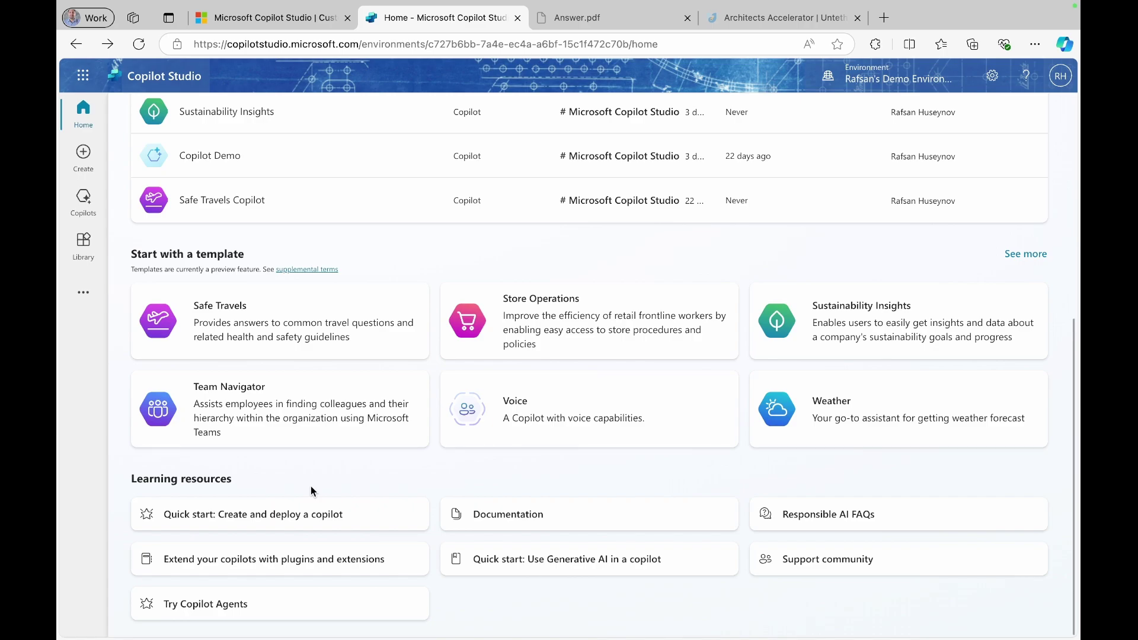
Step: Start a new copilot and describe its purpose as "enable users to easily find answers to their questions about the project"
{"action": "left_click", "coordinate": [85, 165]}
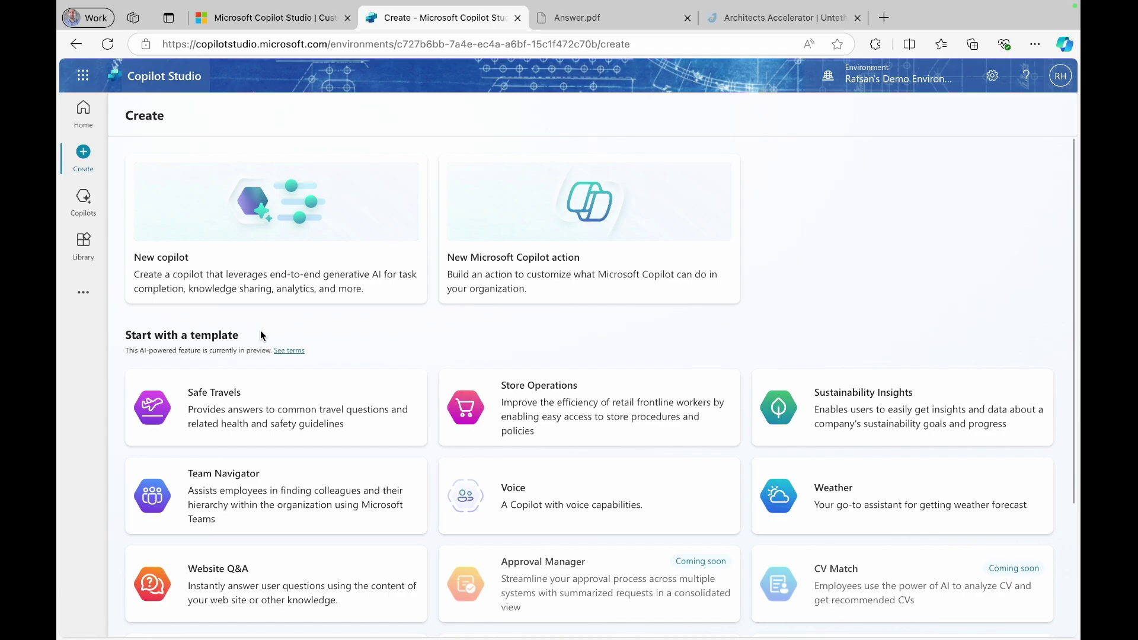
{"action": "left_click", "coordinate": [164, 239]}
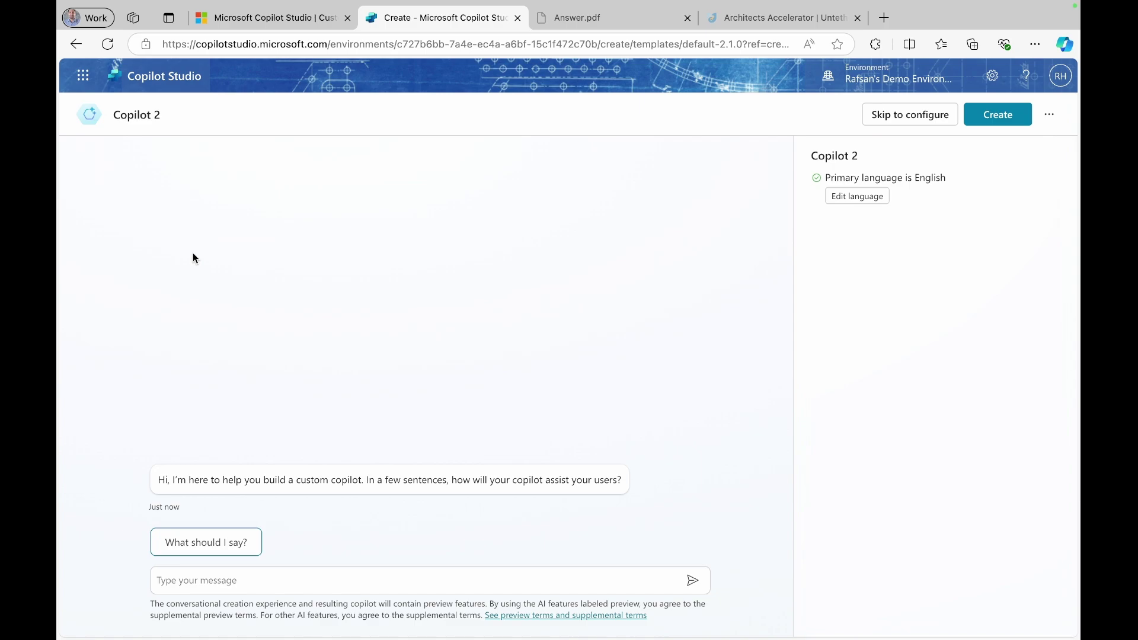
{"action": "type", "text": "enable users to easily find answers to their questions about the project"}
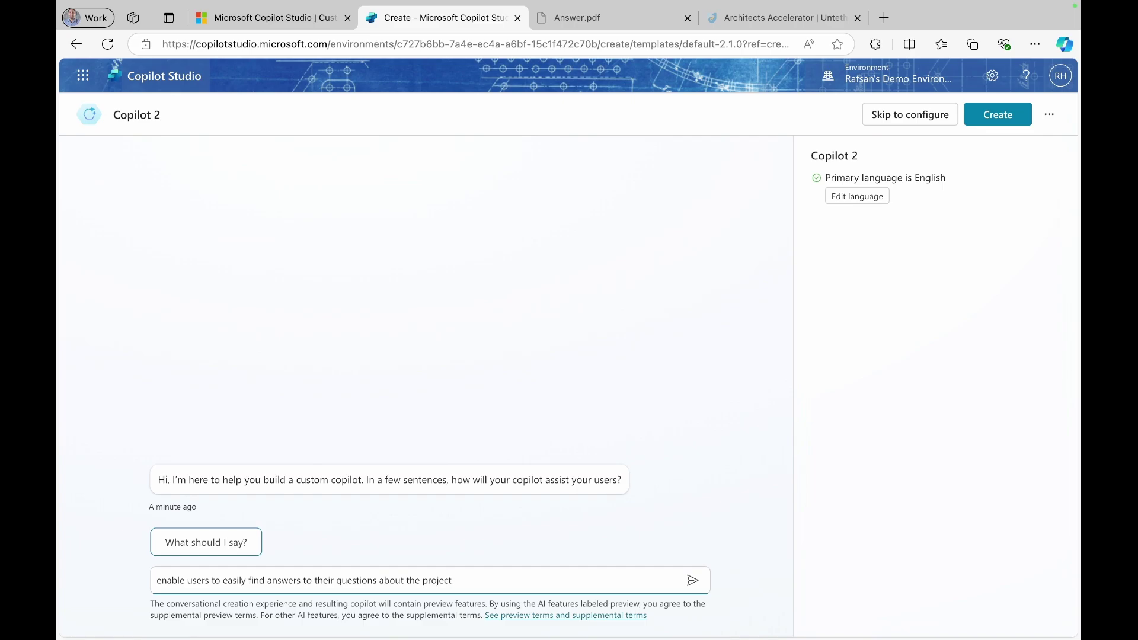
{"action": "left_click", "coordinate": [692, 582]}
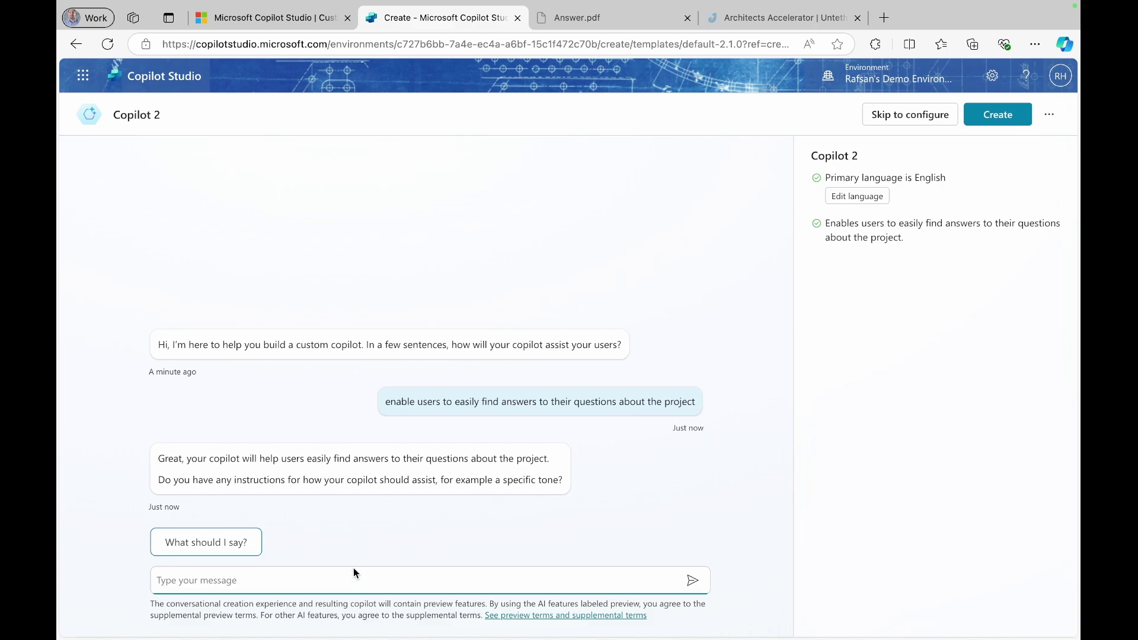
Step: Instruct the copilot to answer project FAQs from its knowledge sources in a polite, friendly and approachable tone, and create it
{"action": "type", "text": "You are a project assistant copilot that helps users by providing answers to their frequently asked questions about the project. You can provide answers related to newly launched software application, change management and business processes, new glossary terms, and how-to guidance based on the knowledge sources you have, such as project documentation, internal guidelines, and user manuals. You should always respond politely and maintain a friendly and approachable tone."}
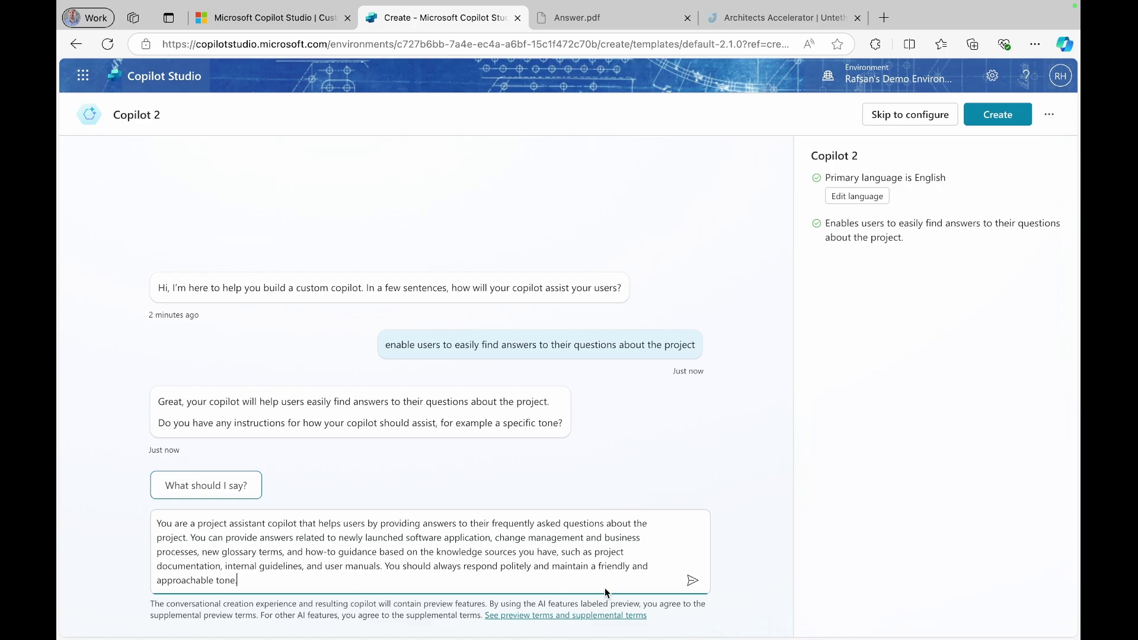
{"action": "left_click", "coordinate": [692, 581]}
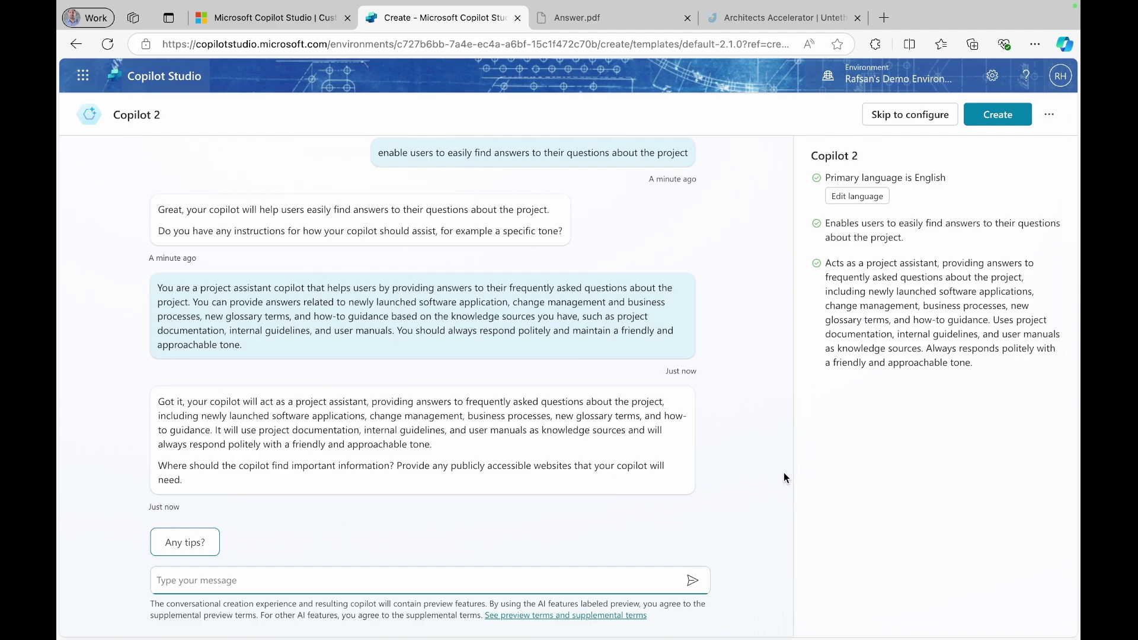
{"action": "left_click", "coordinate": [1004, 116]}
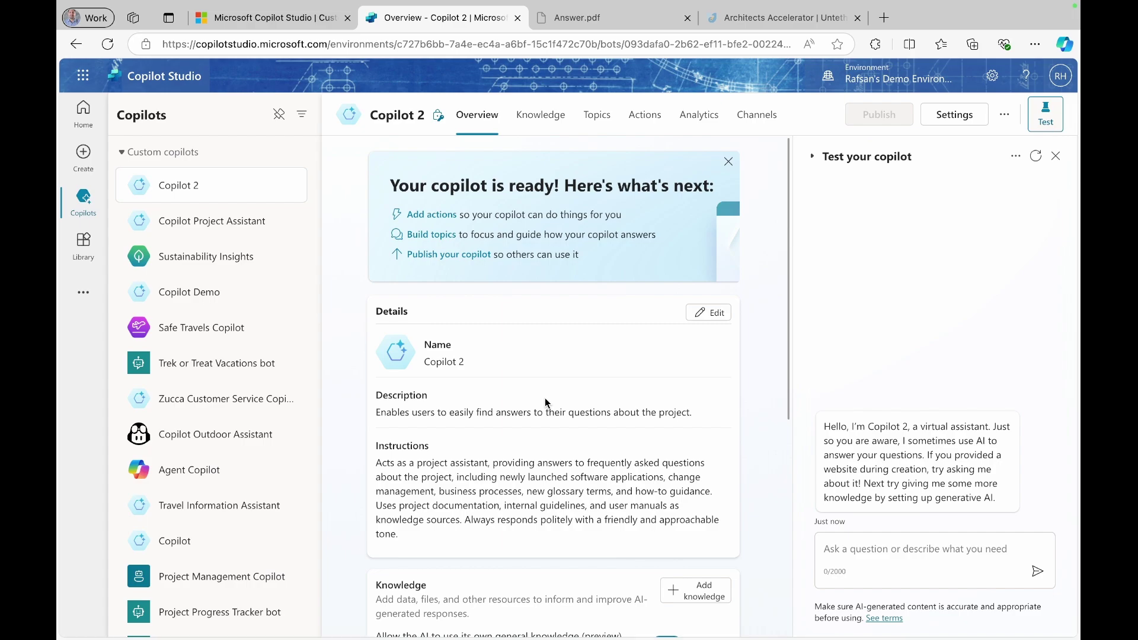
Step: Rename the new copilot as "Project FAQ Copilot" in its details
{"action": "left_click", "coordinate": [713, 318]}
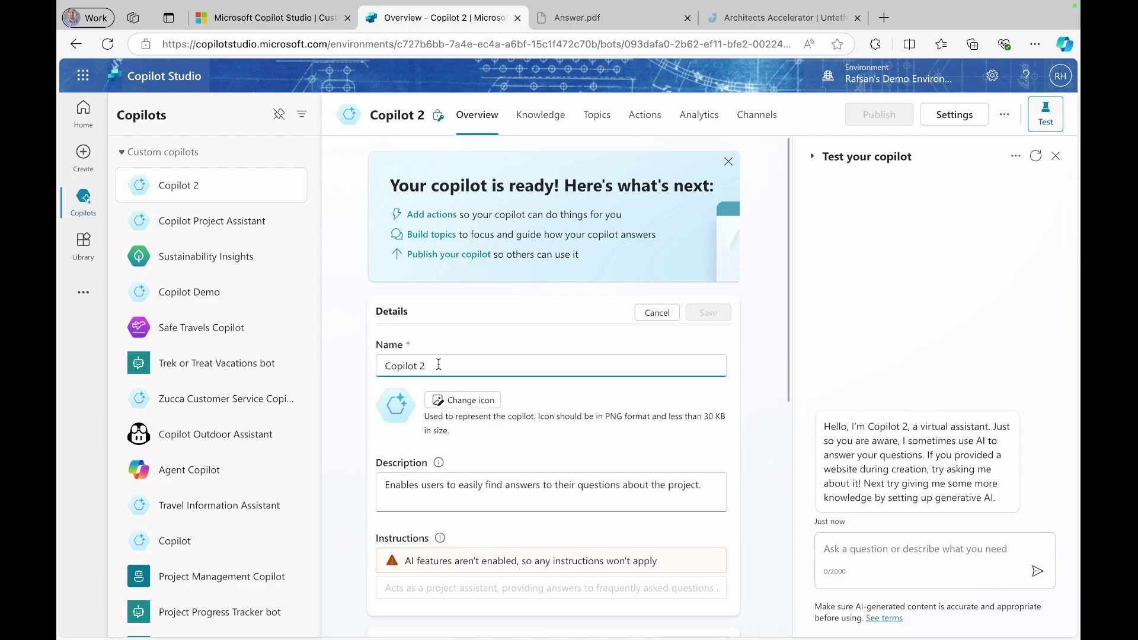
{"action": "key", "text": "BackSpace"}
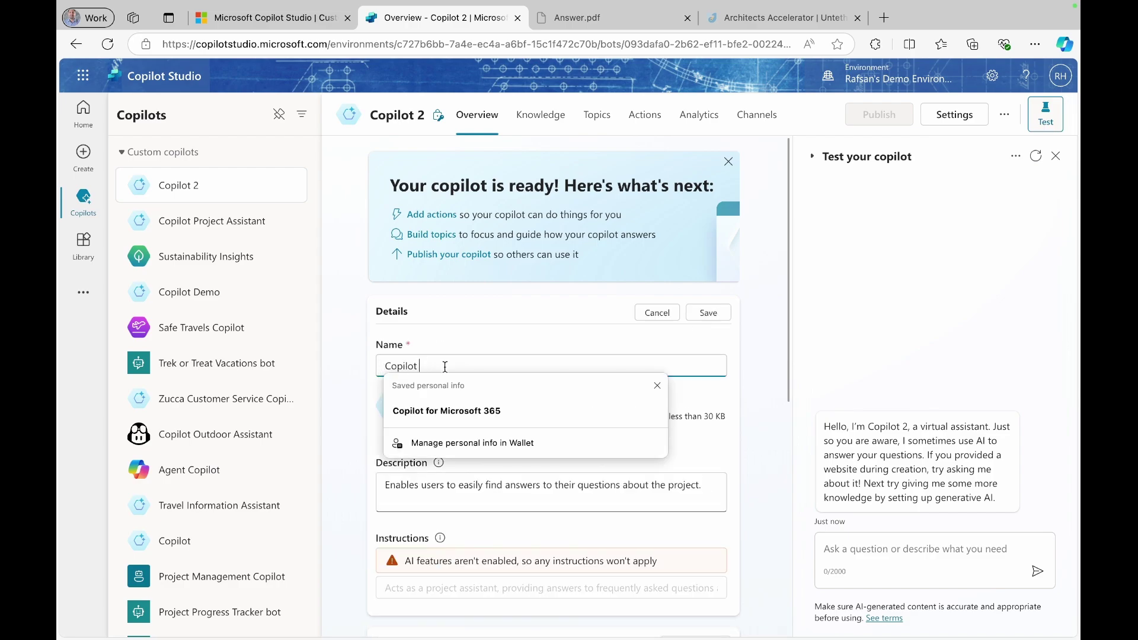
{"action": "key", "text": "BackSpace"}
{"action": "key", "text": "BackSpace"}
{"action": "key", "text": "BackSpace"}
{"action": "key", "text": "BackSpace"}
{"action": "key", "text": "BackSpace"}
{"action": "key", "text": "BackSpace"}
{"action": "key", "text": "BackSpace"}
{"action": "type", "text": "Project FAQ Copilot"}
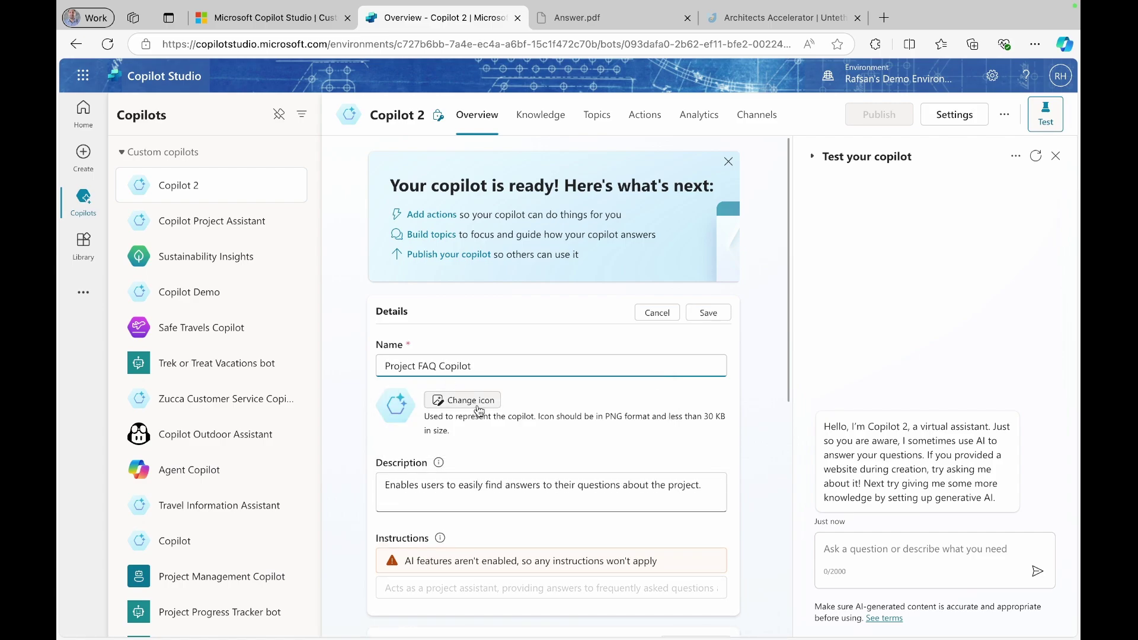
Step: Replace the copilot's icon with the PNG image from the Desktop folder and save the change
{"action": "left_click", "coordinate": [480, 401]}
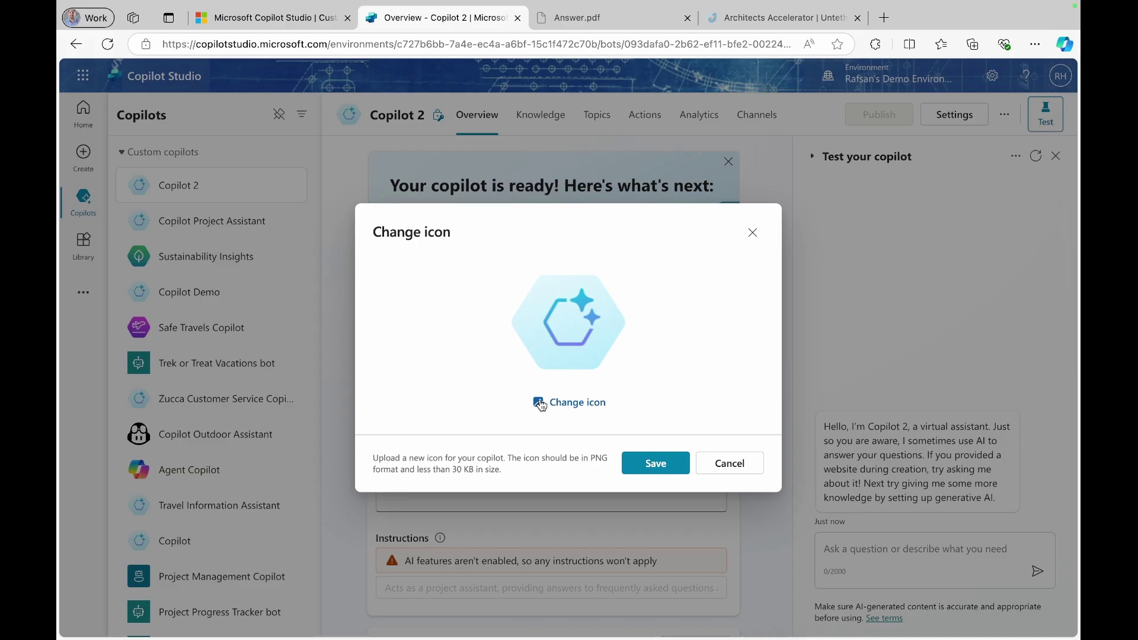
{"action": "left_click", "coordinate": [540, 405]}
{"action": "left_click", "coordinate": [439, 222]}
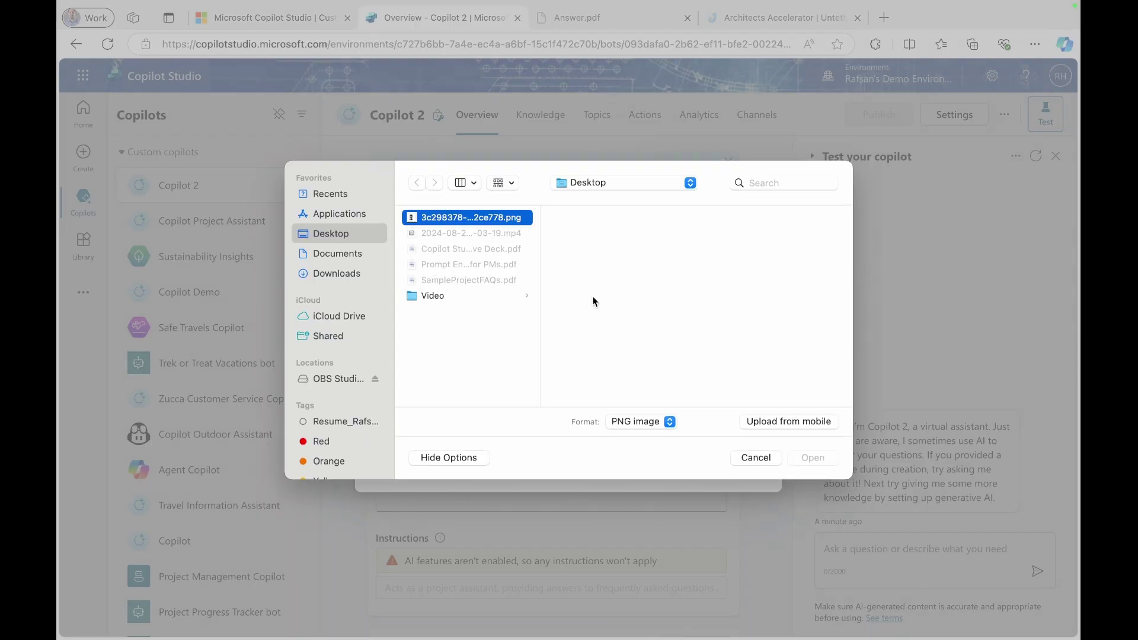
{"action": "left_click", "coordinate": [812, 458]}
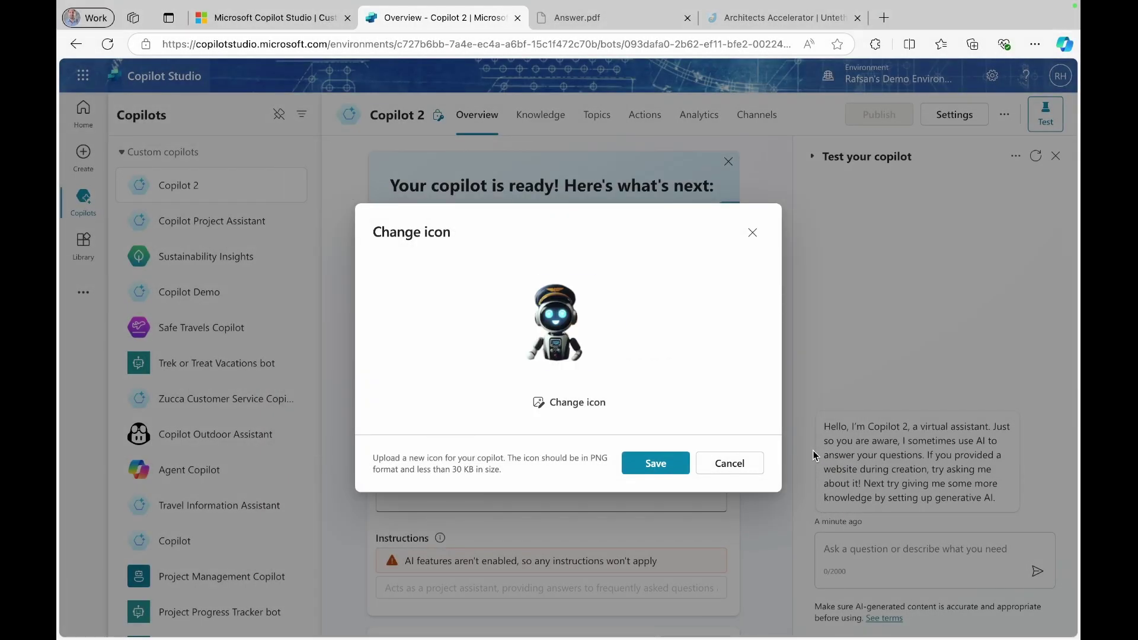
{"action": "left_click", "coordinate": [652, 462]}
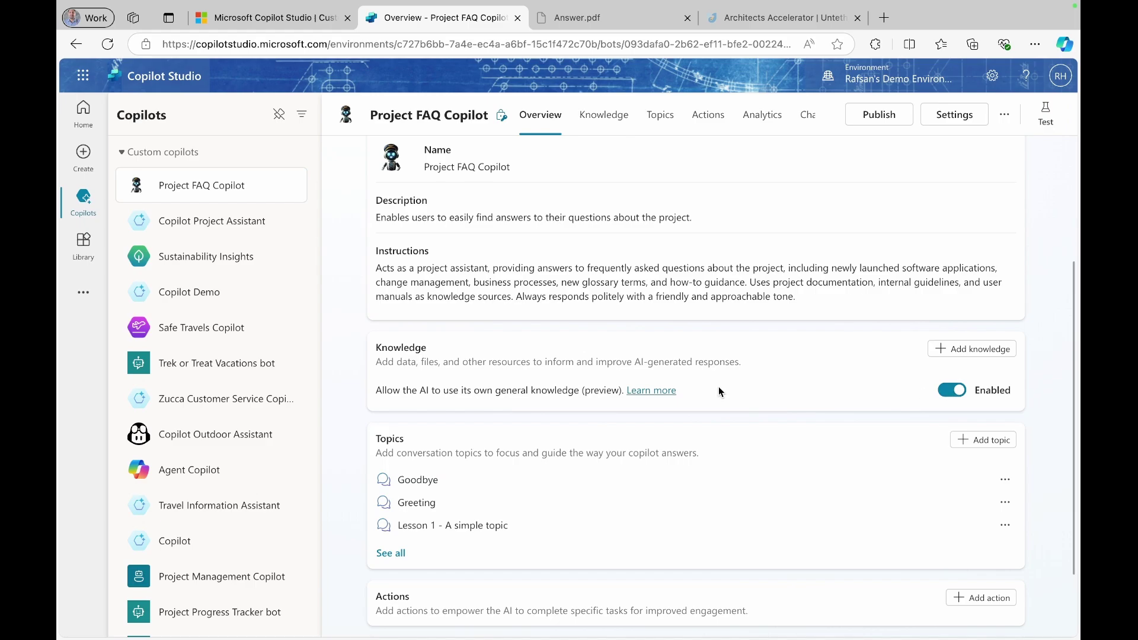
Step: Review the knowledge, topics, actions and publishing sections of the copilot's overview with the test pane shown
{"action": "scroll", "coordinate": [830, 364], "scroll_direction": "down", "scroll_amount": 2}
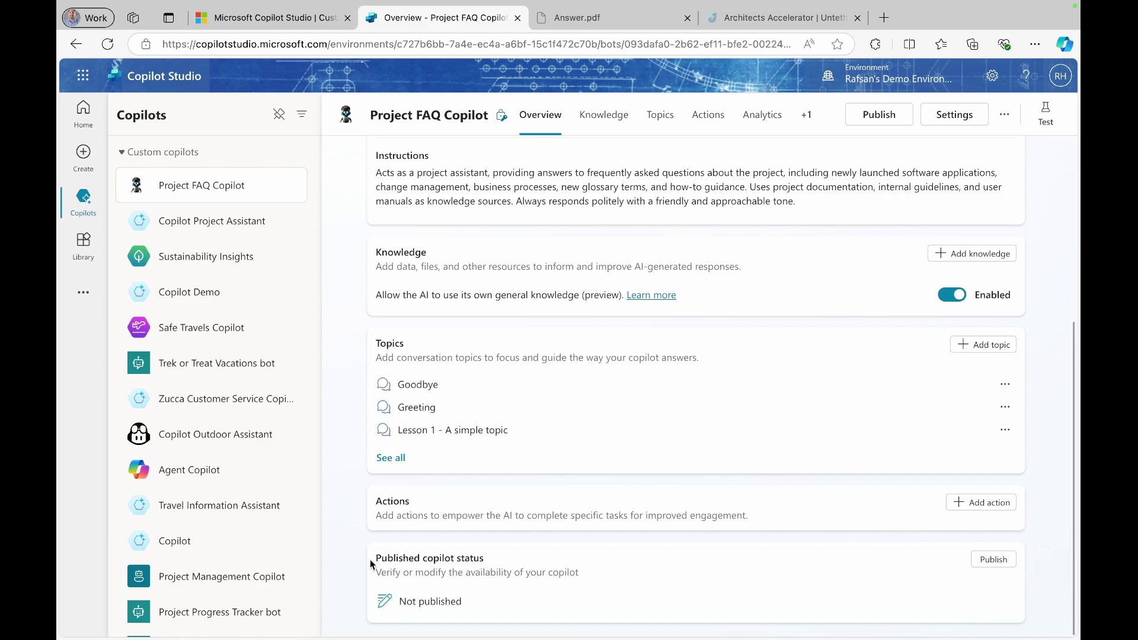
{"action": "left_click", "coordinate": [1047, 115]}
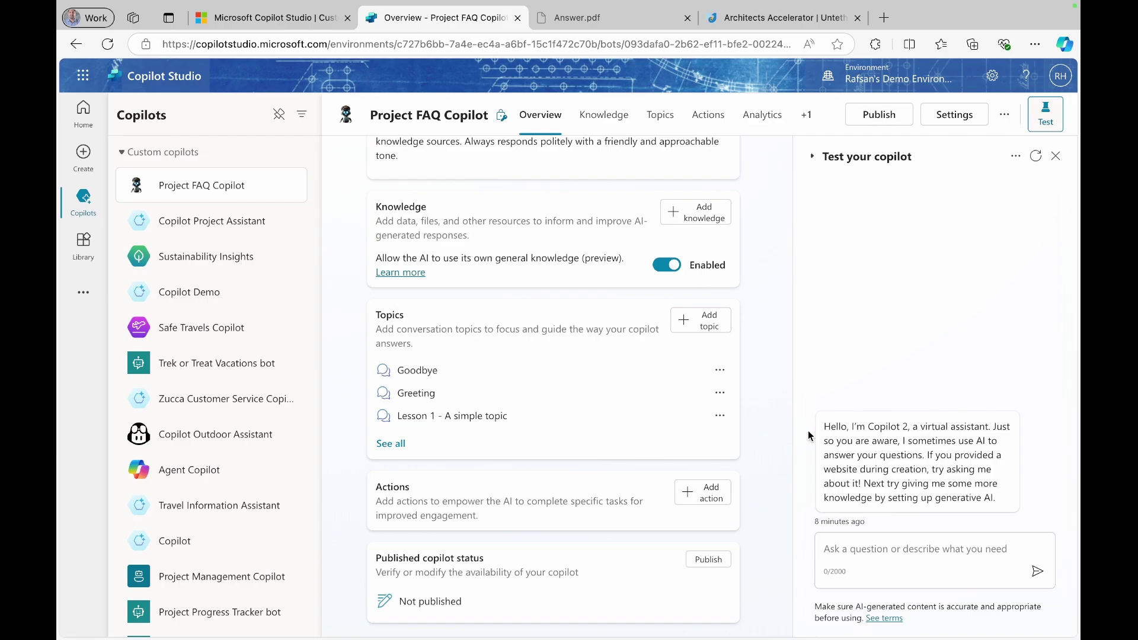
Step: View the Architects Accelerator web page and return to the copilot's overview
{"action": "left_click", "coordinate": [782, 18]}
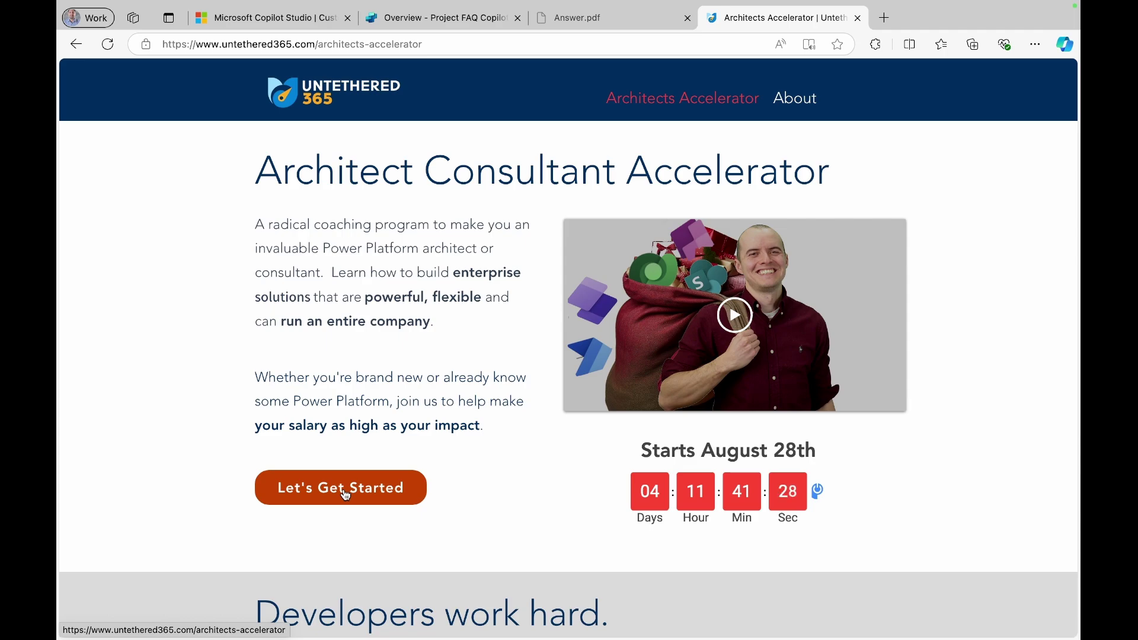
{"action": "key", "text": "super+2"}
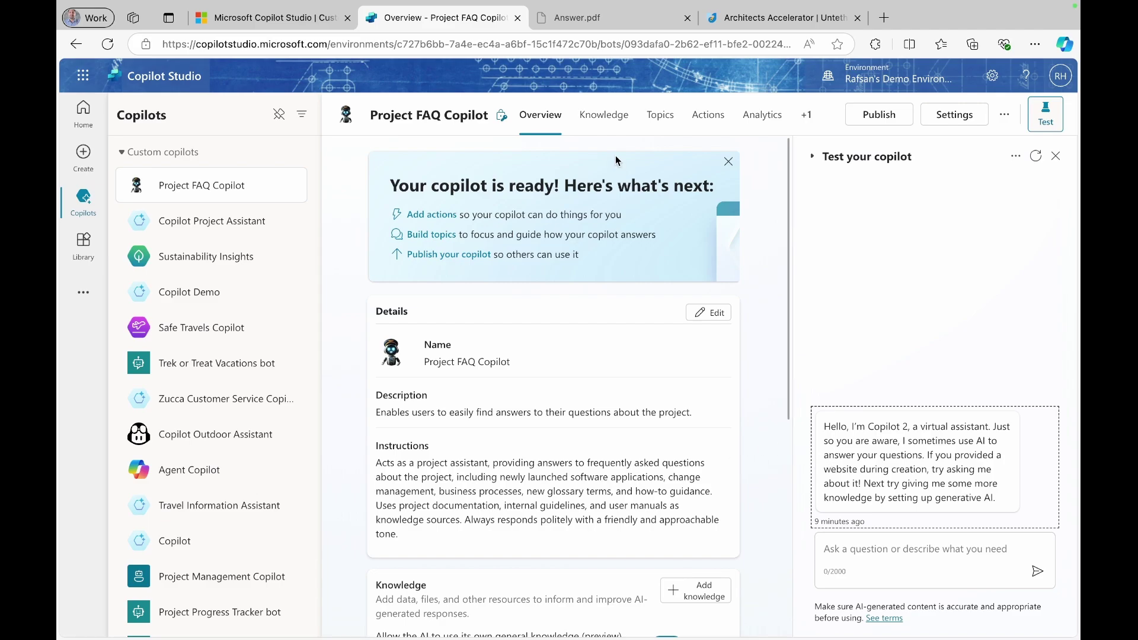
Step: Open the Conversation Start topic from the copilot's system topics, with the test pane shown beside it
{"action": "left_click", "coordinate": [656, 123]}
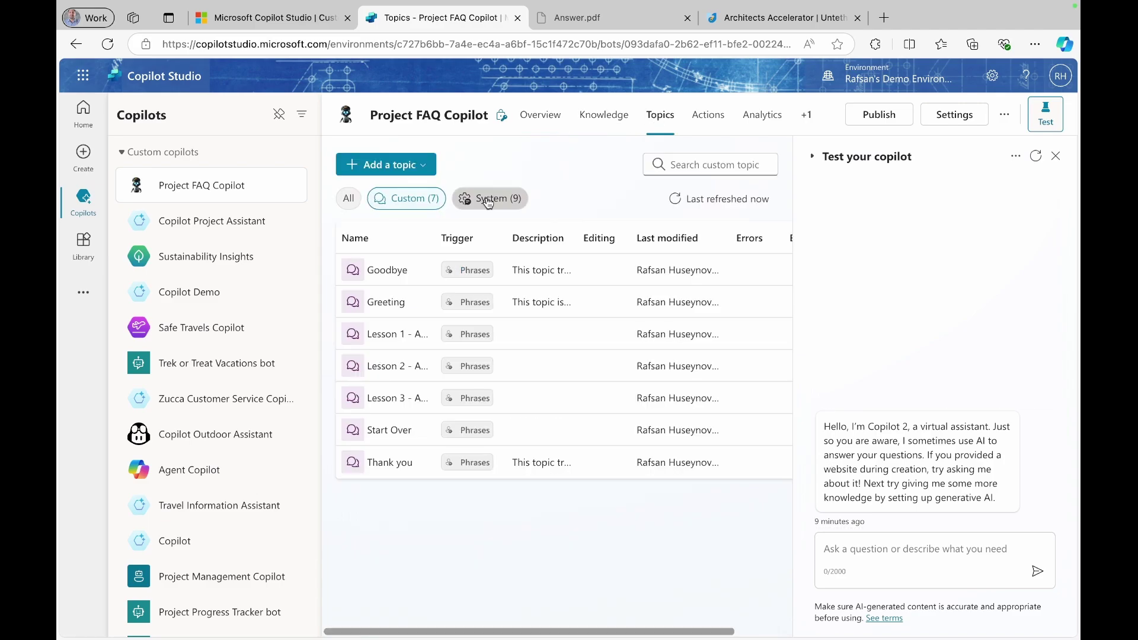
{"action": "left_click", "coordinate": [488, 202]}
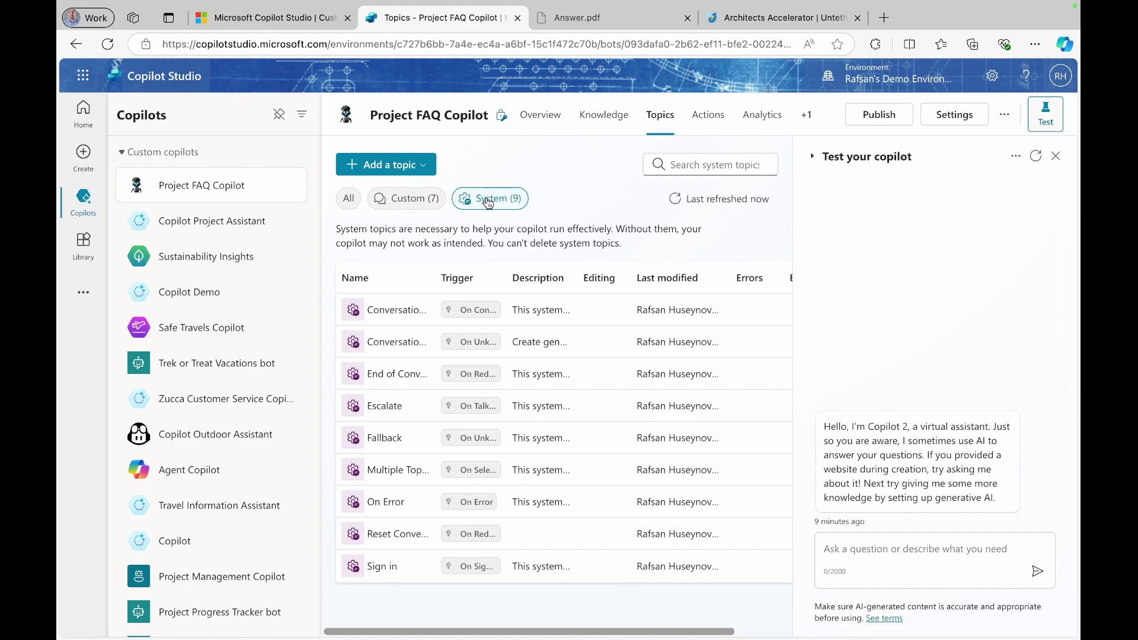
{"action": "scroll", "coordinate": [759, 386], "scroll_direction": "right", "scroll_amount": 2}
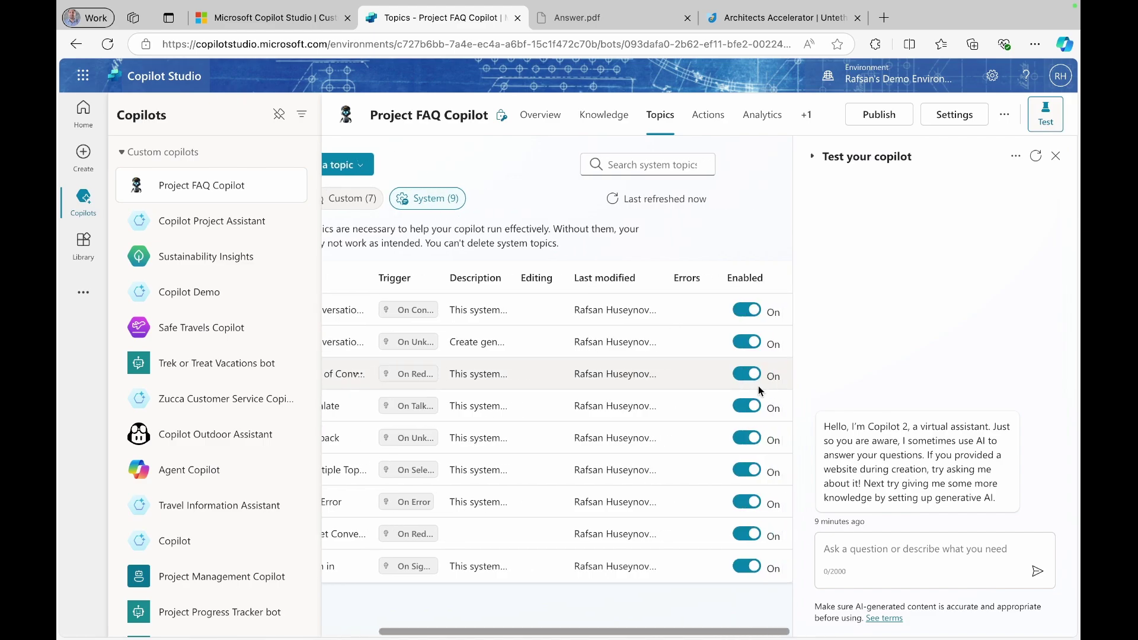
{"action": "scroll", "coordinate": [553, 375], "scroll_direction": "left", "scroll_amount": 3}
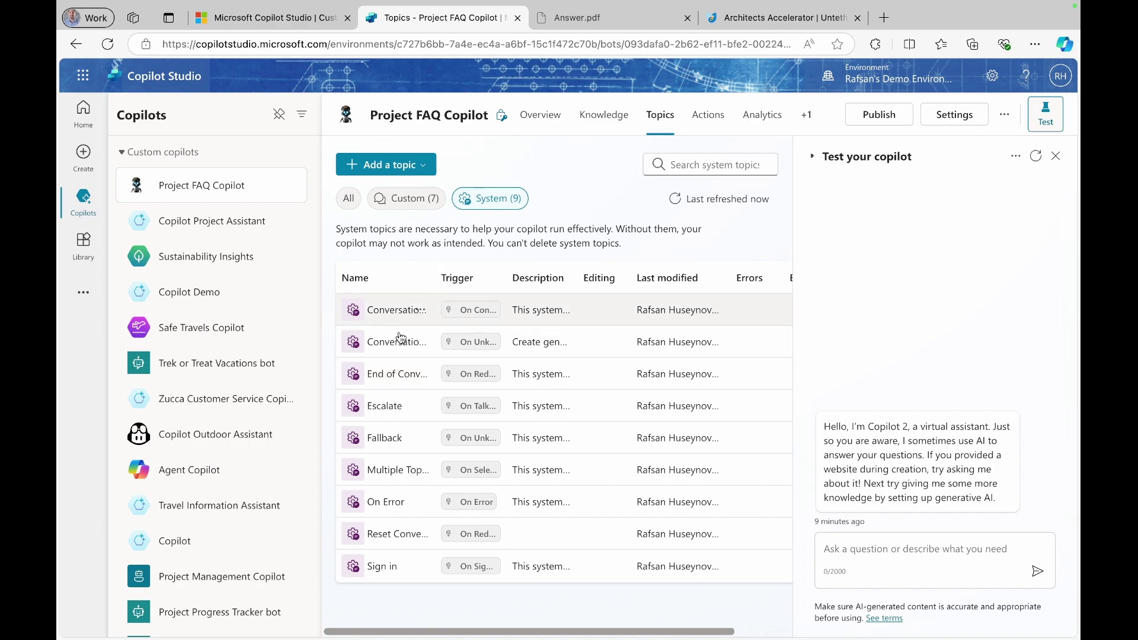
{"action": "double_click", "coordinate": [432, 289]}
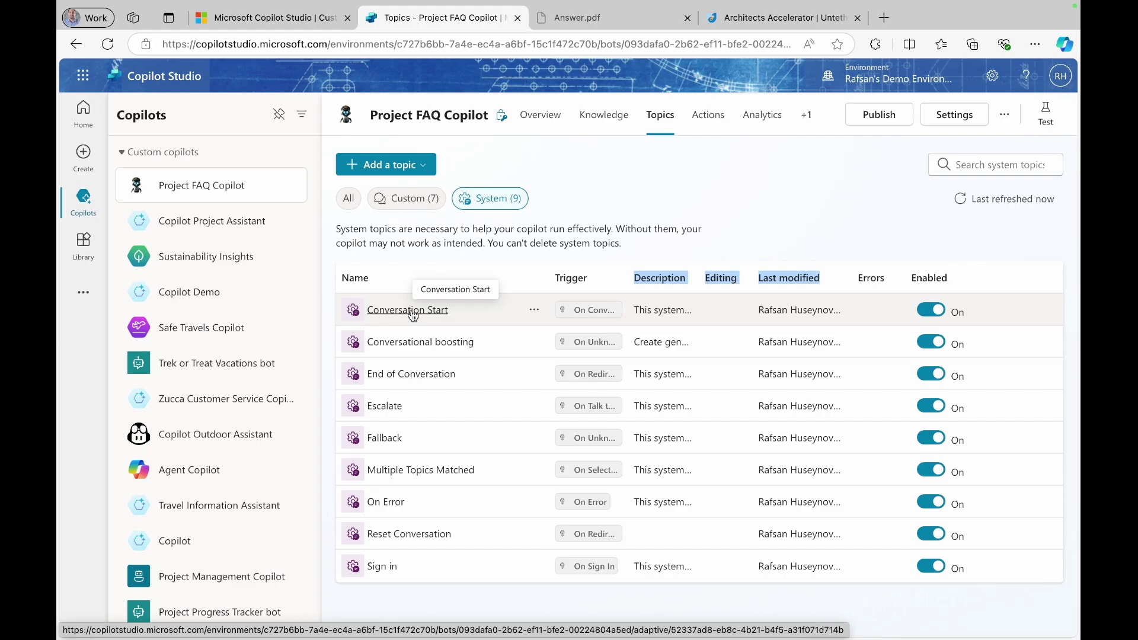
{"action": "left_click", "coordinate": [409, 310]}
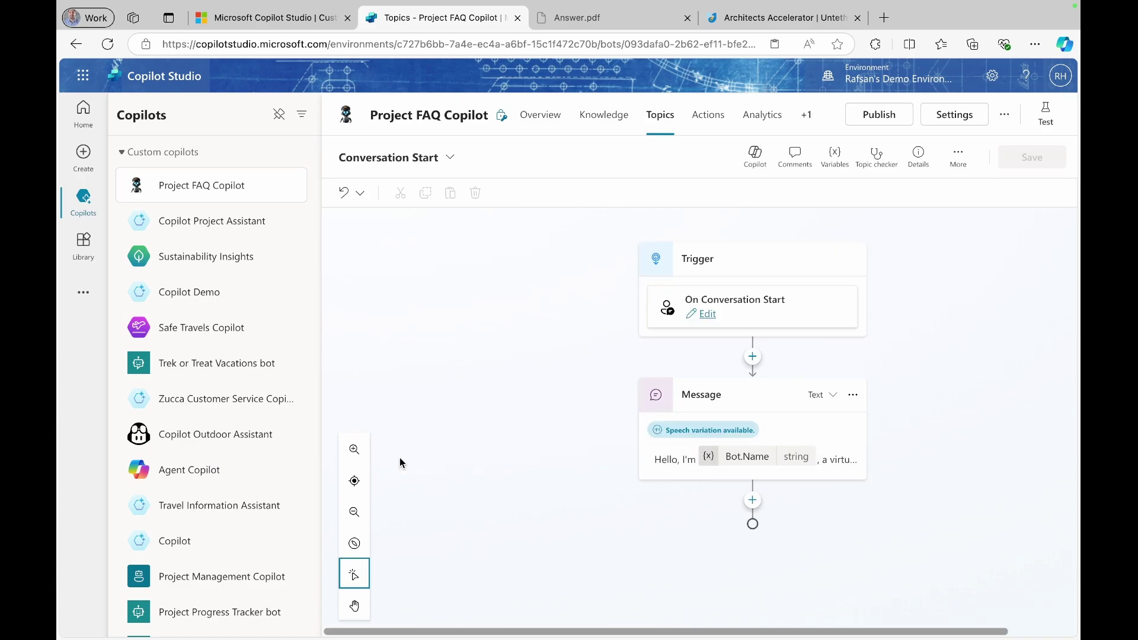
{"action": "left_click", "coordinate": [1045, 114]}
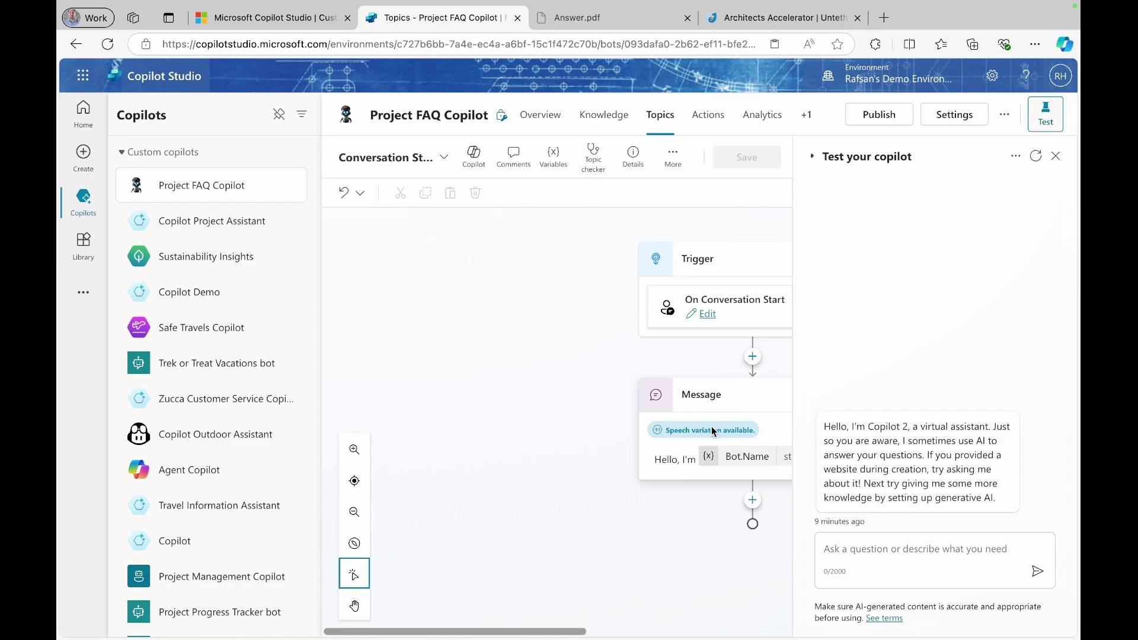
Step: Replace the greeting text after "virtual assistant." in the Conversation Start message with "How can I help you"
{"action": "left_click", "coordinate": [668, 461]}
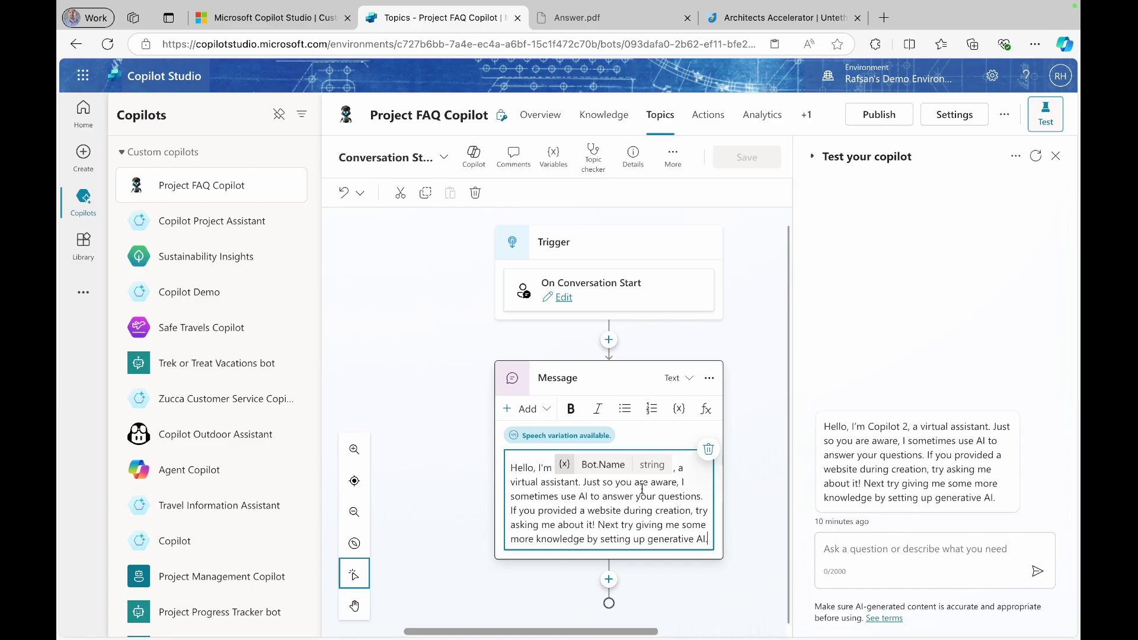
{"action": "left_click_drag", "start_coordinate": [586, 484], "coordinate": [709, 541]}
{"action": "key", "text": "BackSpace"}
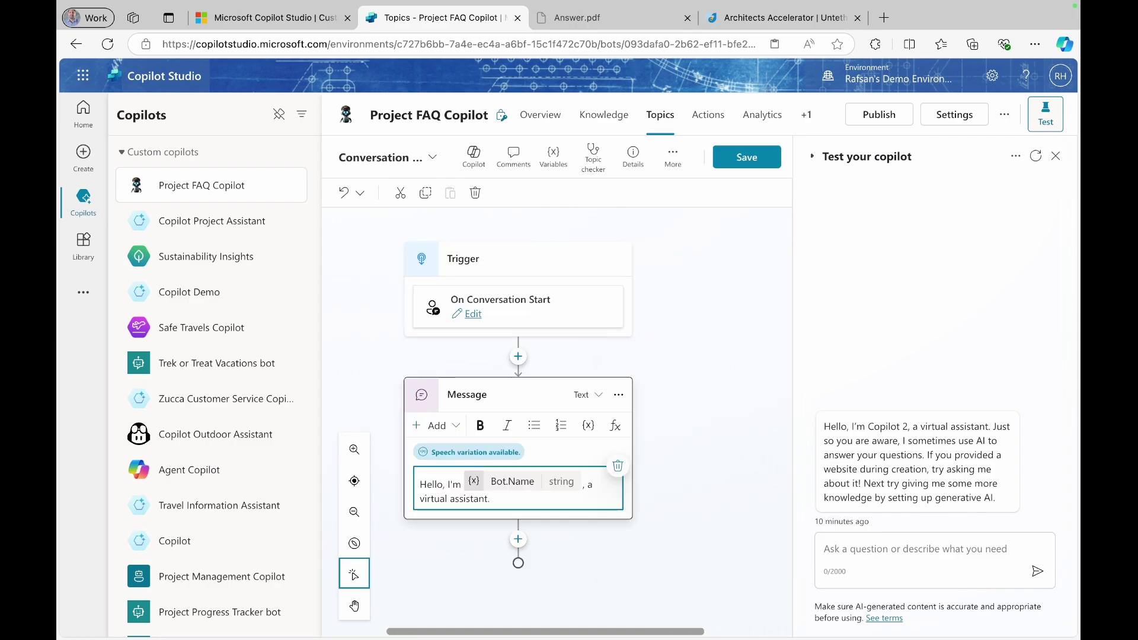
{"action": "type", "text": "How can I help you"}
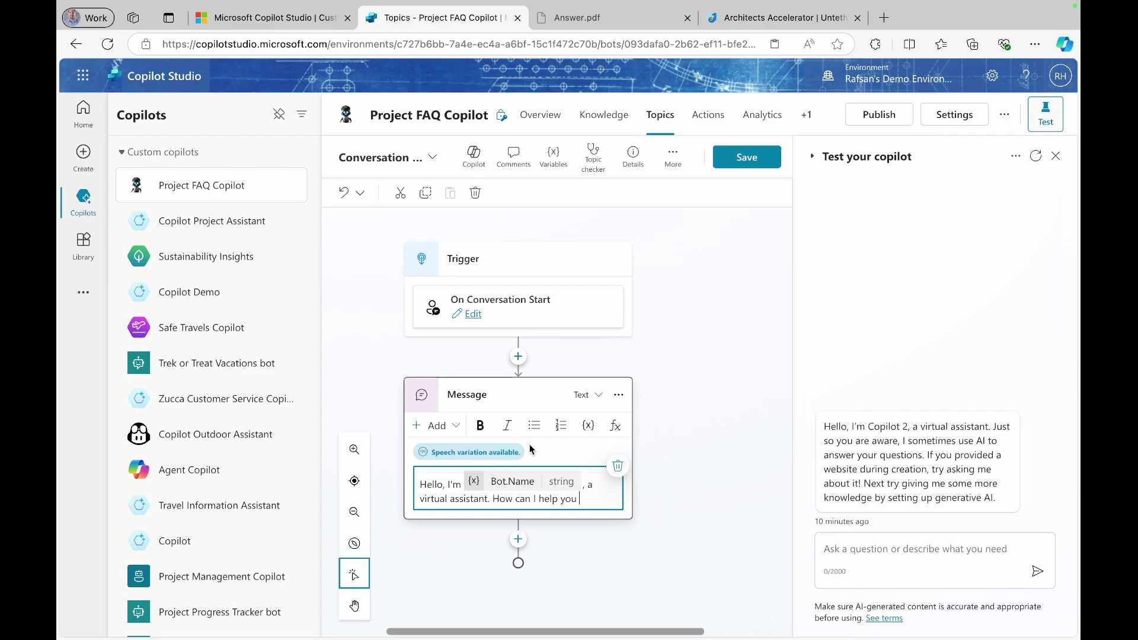
Step: Insert the system variable User.FirstName at the end of the greeting, add a question mark, and save the topic
{"action": "left_click", "coordinate": [589, 427]}
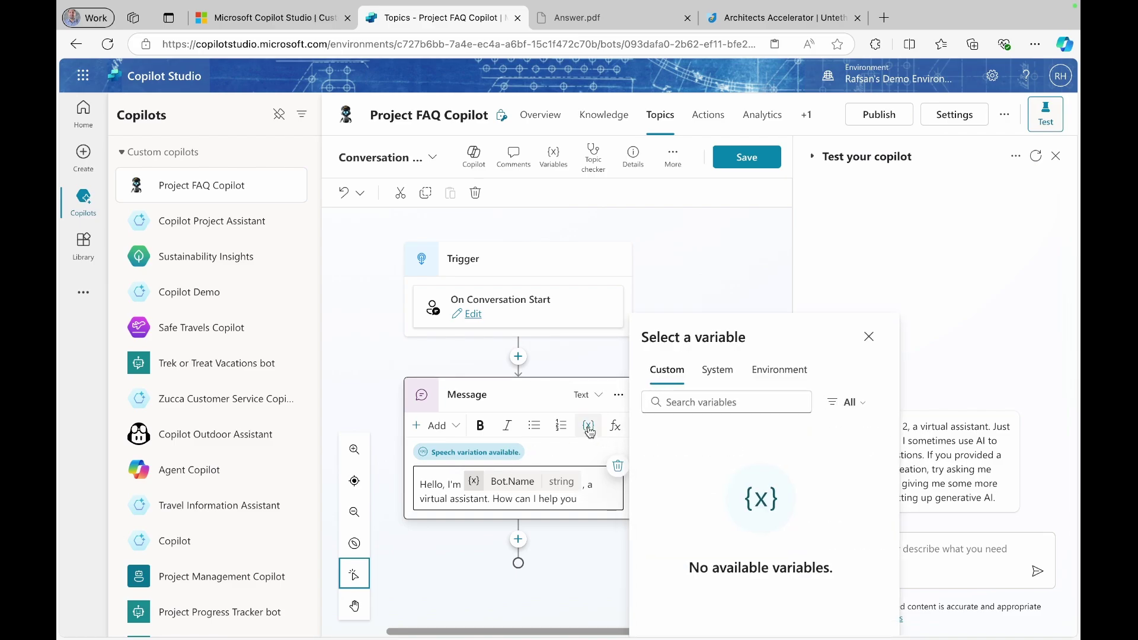
{"action": "left_click", "coordinate": [719, 372]}
{"action": "left_click", "coordinate": [704, 396]}
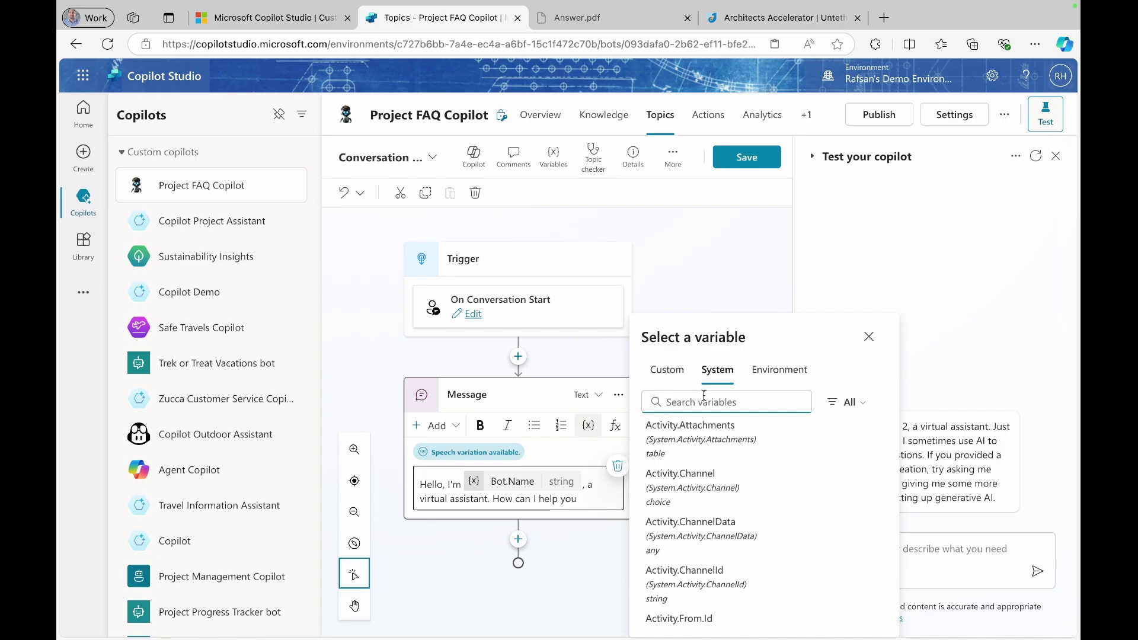
{"action": "type", "text": "fir"}
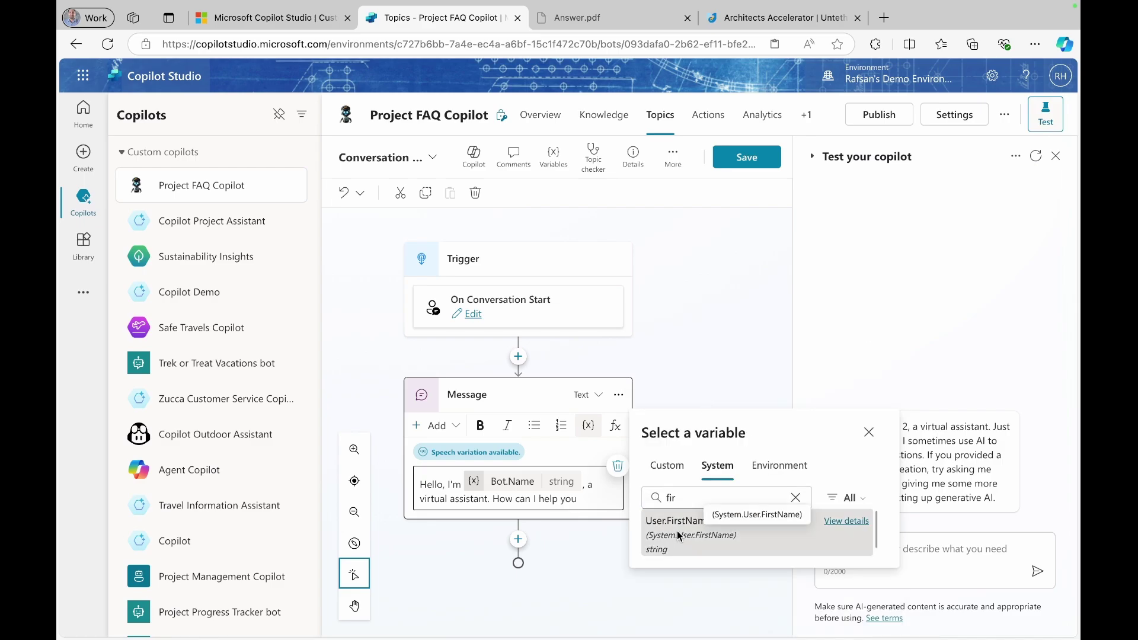
{"action": "left_click", "coordinate": [677, 531]}
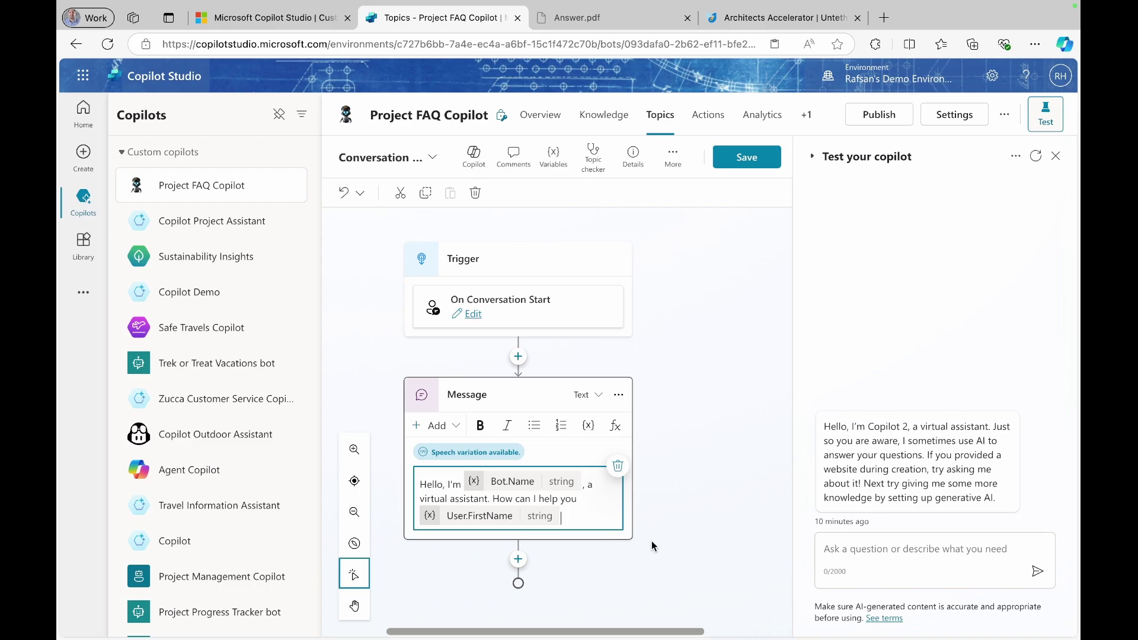
{"action": "type", "text": "?"}
{"action": "left_click", "coordinate": [742, 158]}
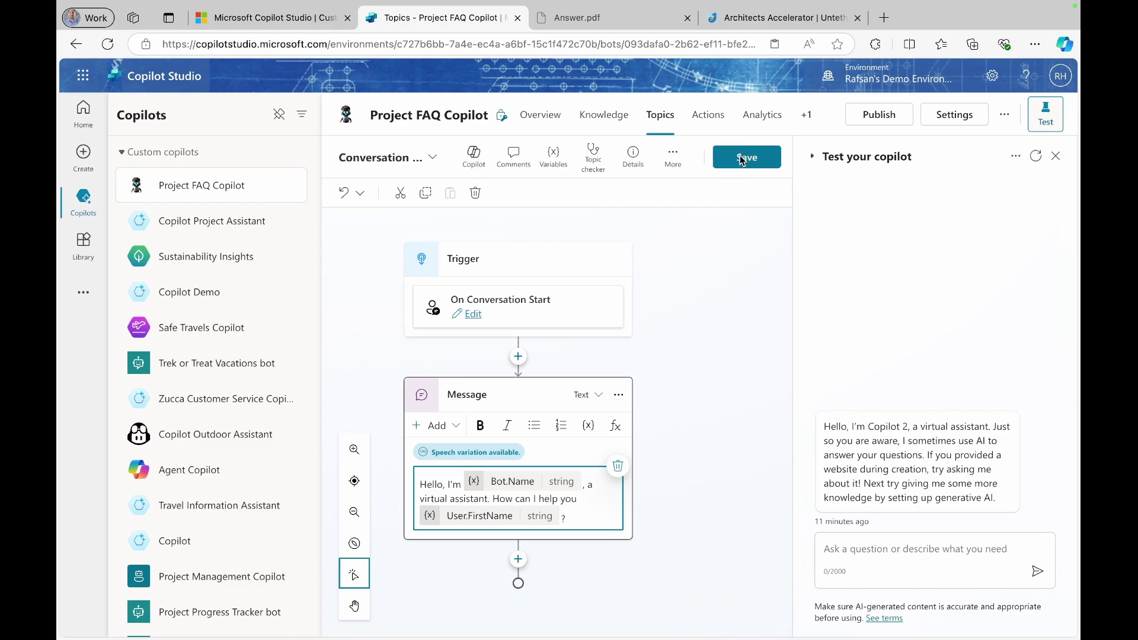
Step: Restart the test conversation and check the copilot's greeting message
{"action": "left_click", "coordinate": [1036, 157]}
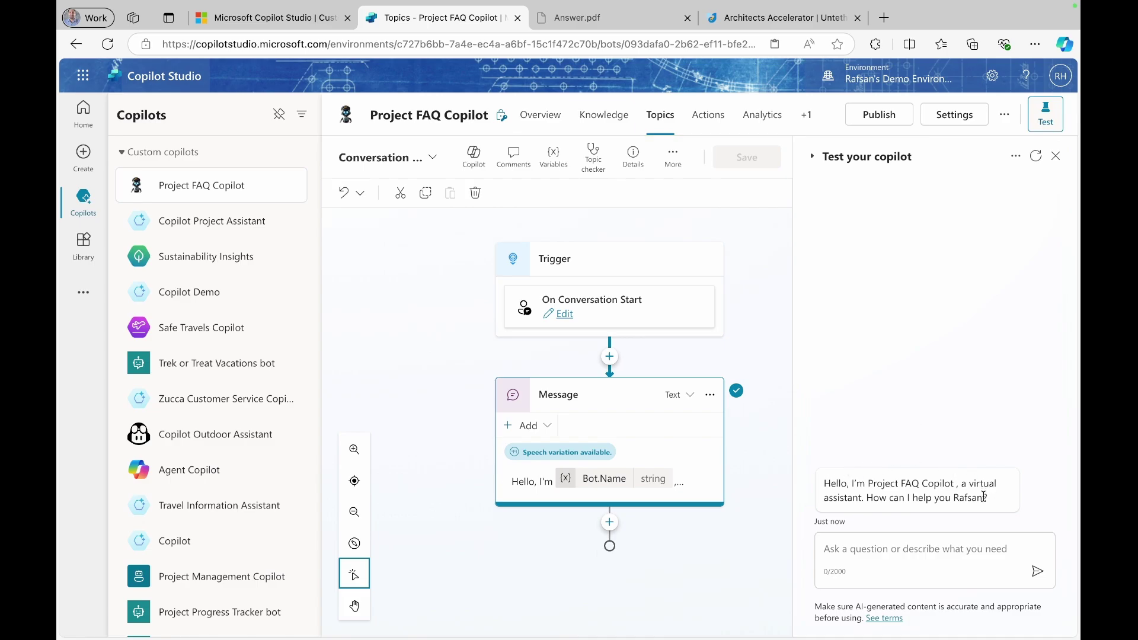
{"action": "left_click_drag", "start_coordinate": [985, 498], "coordinate": [956, 497]}
{"action": "left_click", "coordinate": [788, 531]}
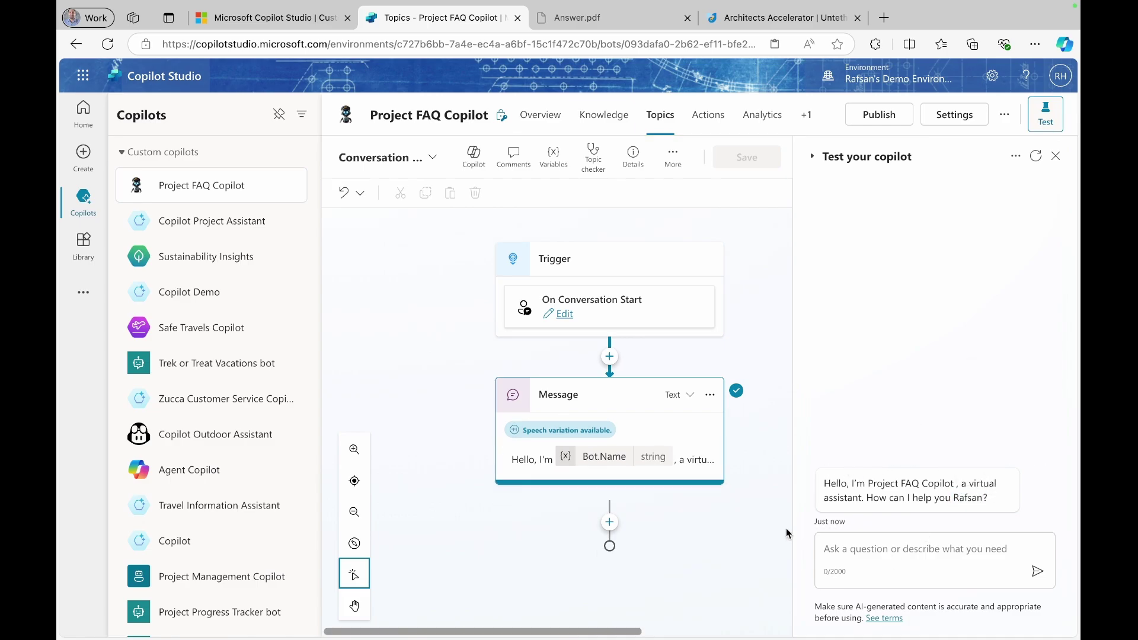
Step: Start adding a public website as a knowledge source for the copilot
{"action": "left_click", "coordinate": [605, 115]}
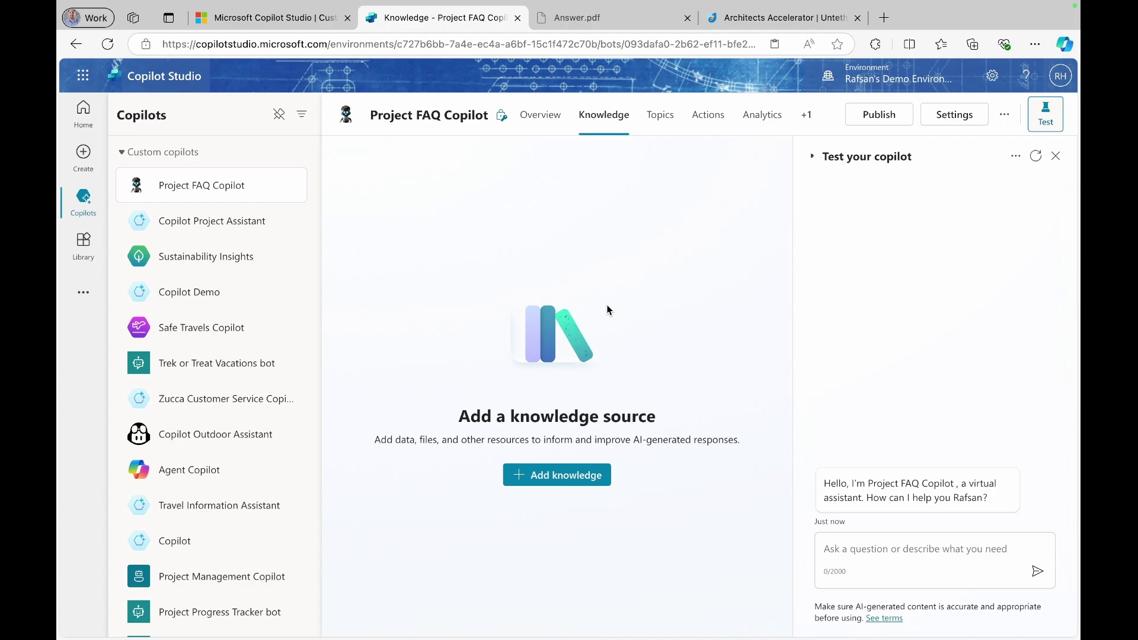
{"action": "left_click", "coordinate": [549, 477]}
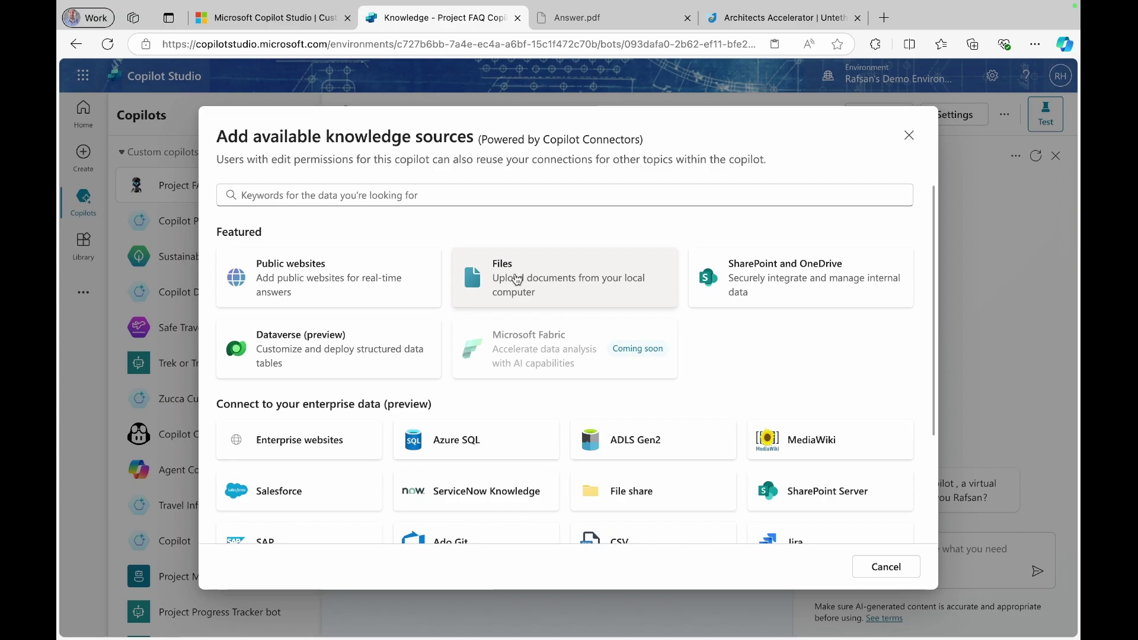
{"action": "left_click", "coordinate": [337, 271]}
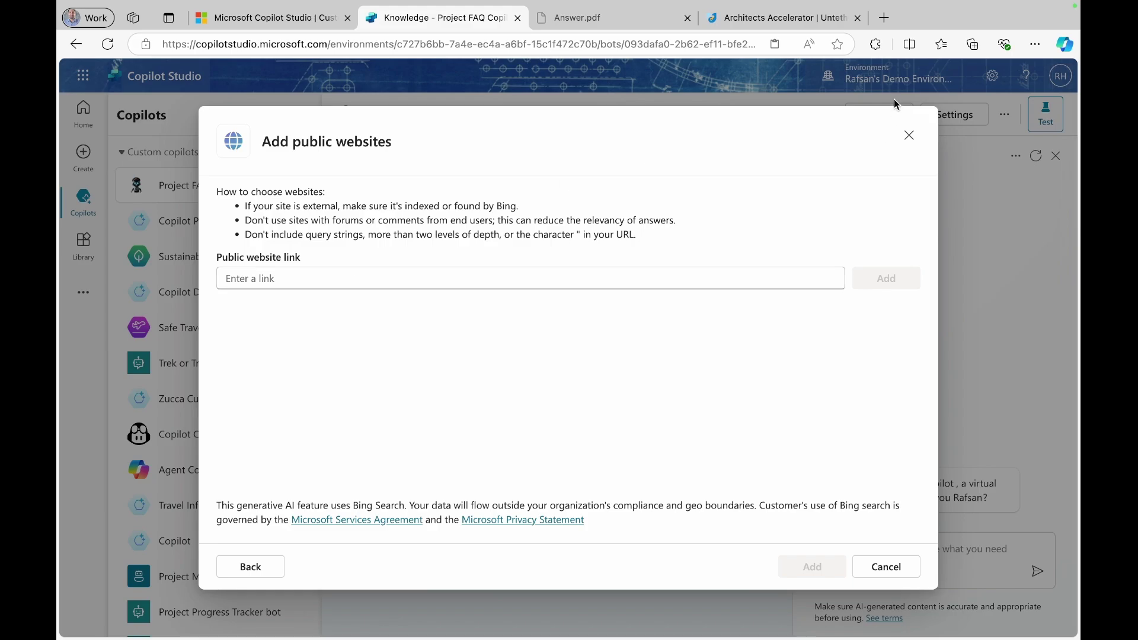
{"action": "left_click", "coordinate": [886, 18]}
{"action": "type", "text": "pmi"}
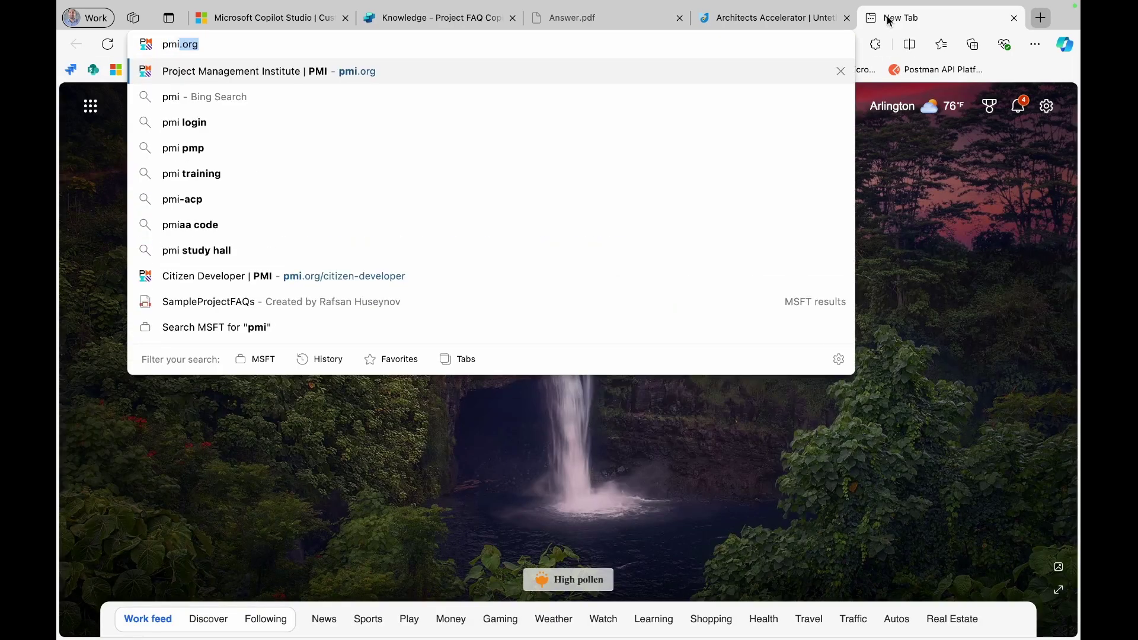
{"action": "key", "text": "Return"}
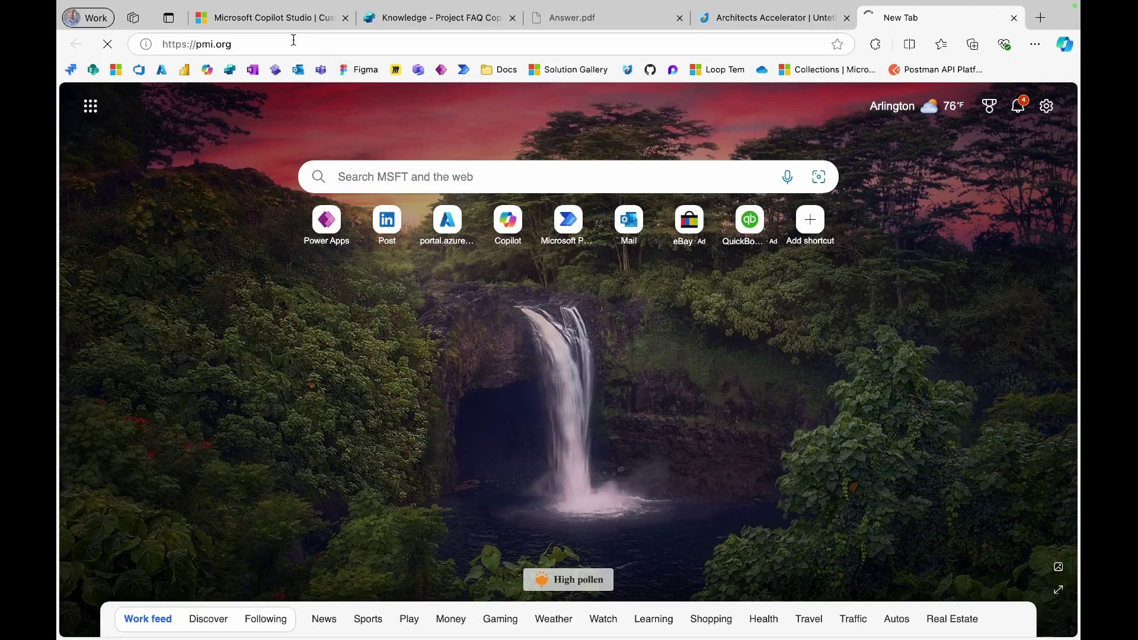
{"action": "left_click", "coordinate": [426, 19]}
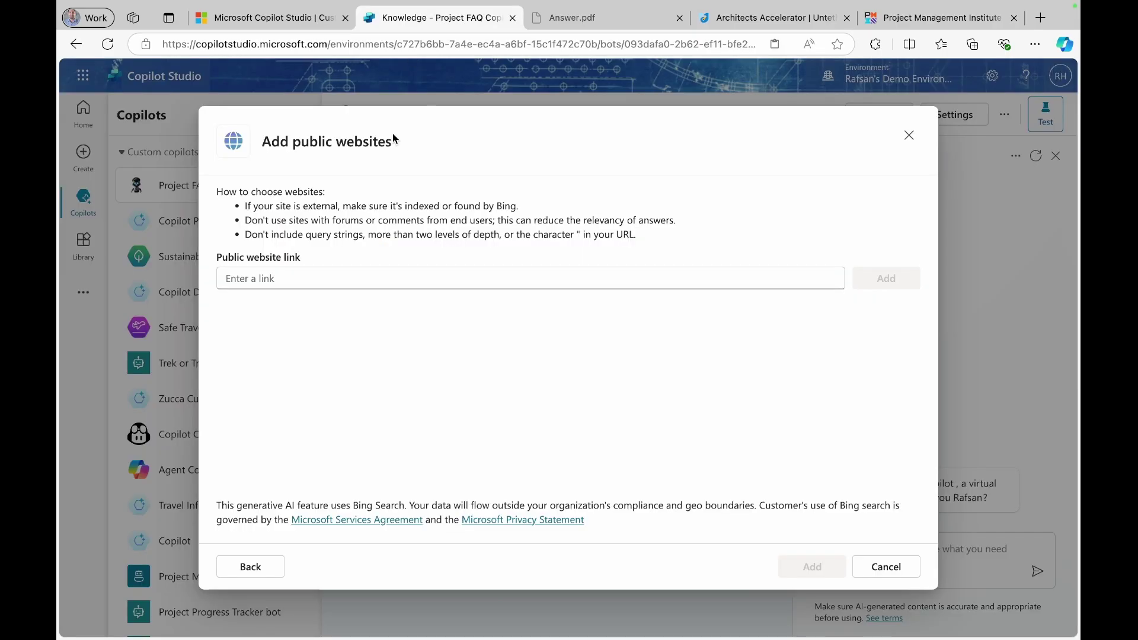
{"action": "left_click", "coordinate": [349, 281]}
{"action": "type", "text": "https://www.pmi.org/"}
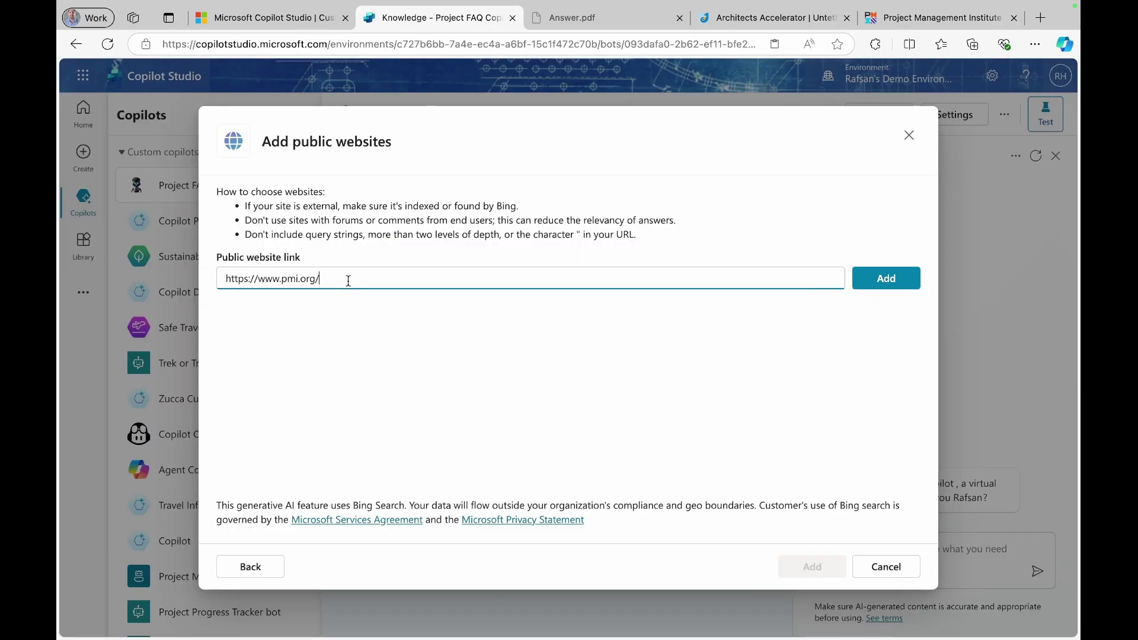
{"action": "left_click", "coordinate": [882, 279]}
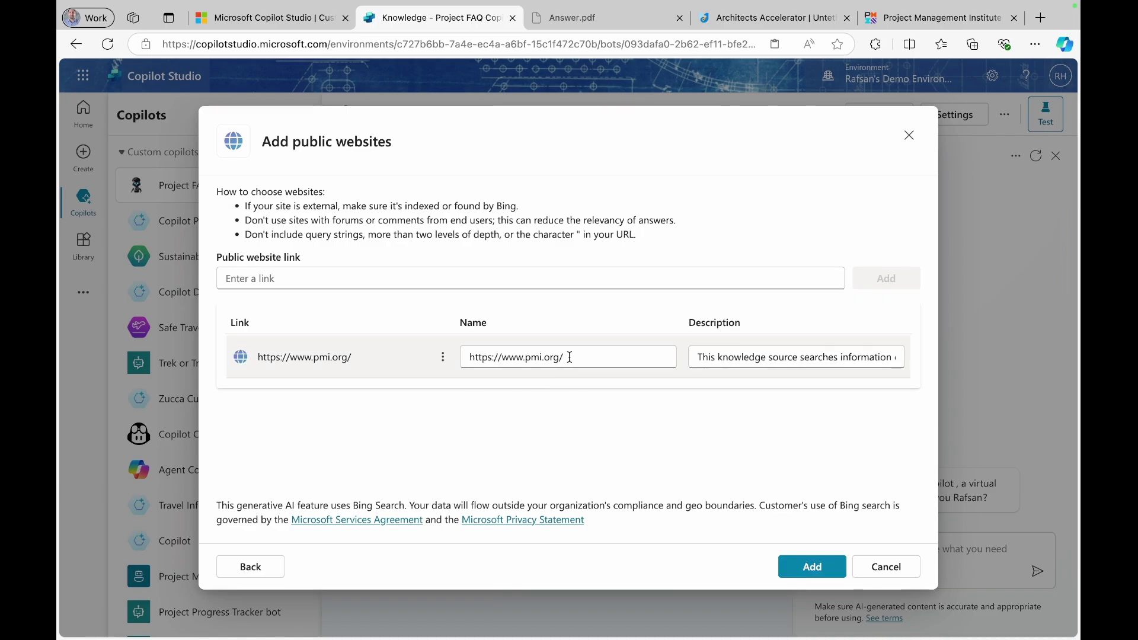
Step: Name the website source PMI and add it to the copilot's knowledge
{"action": "left_click_drag", "start_coordinate": [566, 358], "coordinate": [446, 358]}
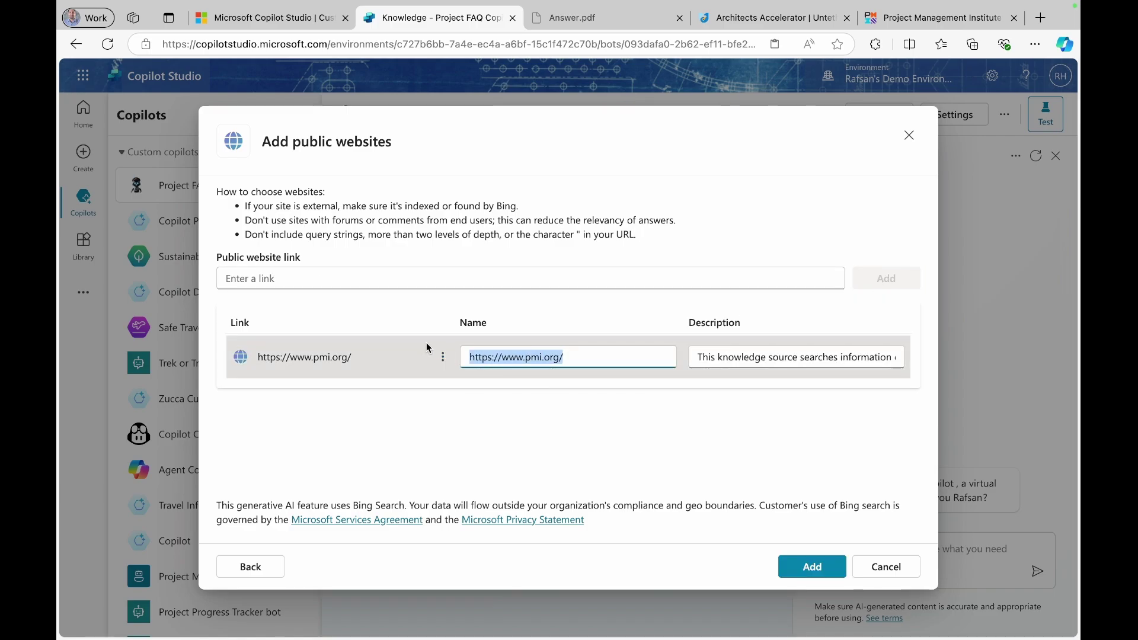
{"action": "type", "text": "PMI"}
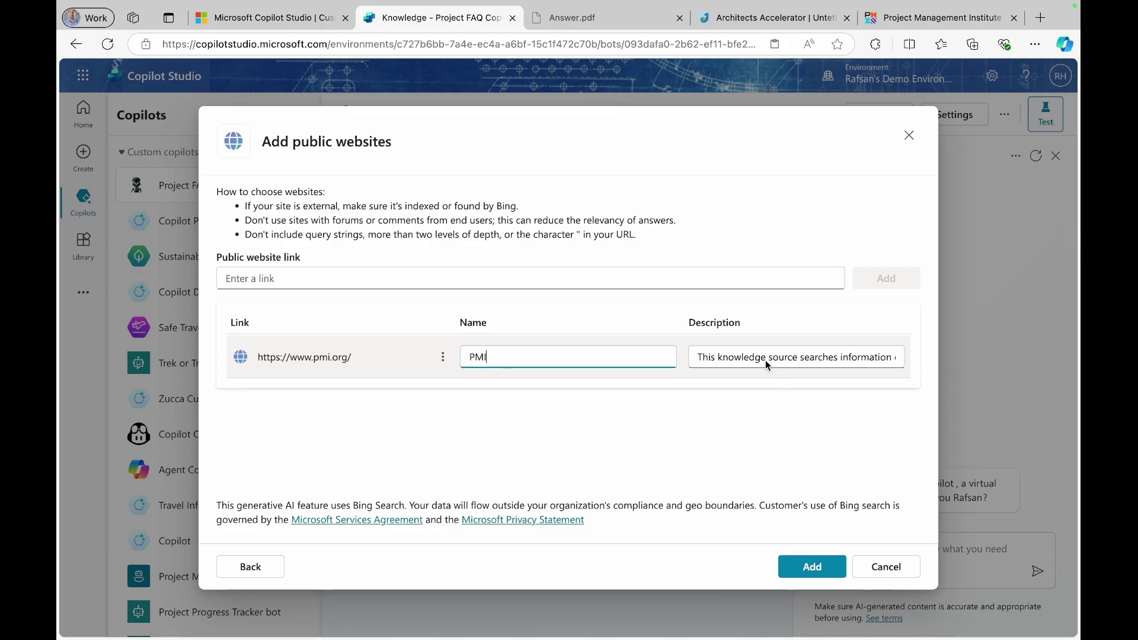
{"action": "left_click", "coordinate": [796, 563]}
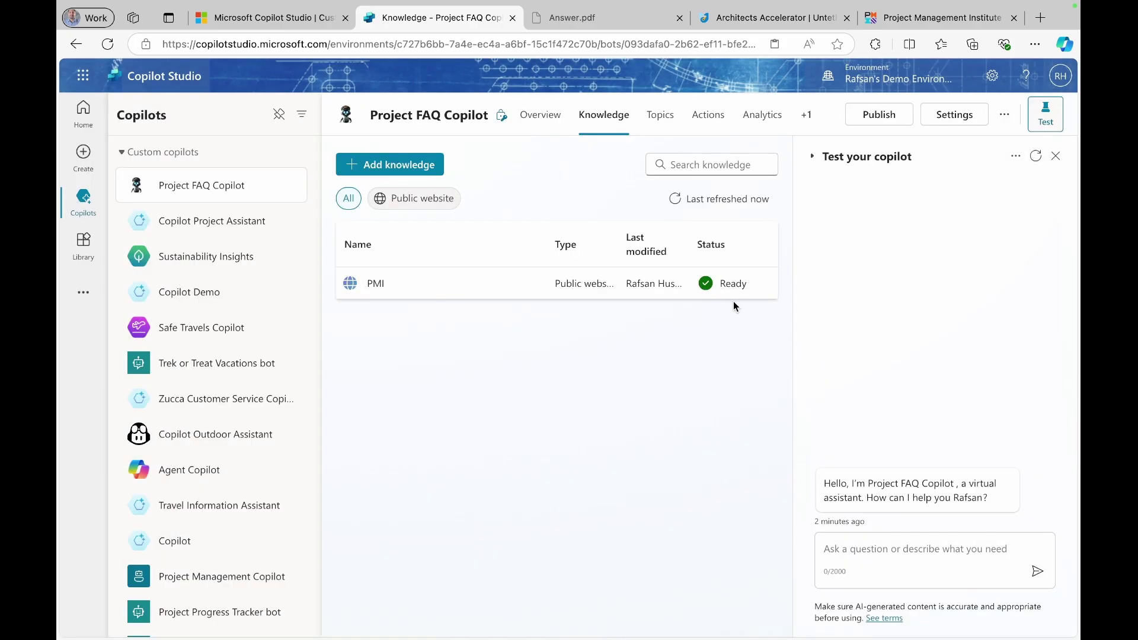
Step: Restart the test conversation and ask the copilot "how can I become a citizen developer?"
{"action": "left_click", "coordinate": [1036, 156]}
{"action": "left_click", "coordinate": [848, 546]}
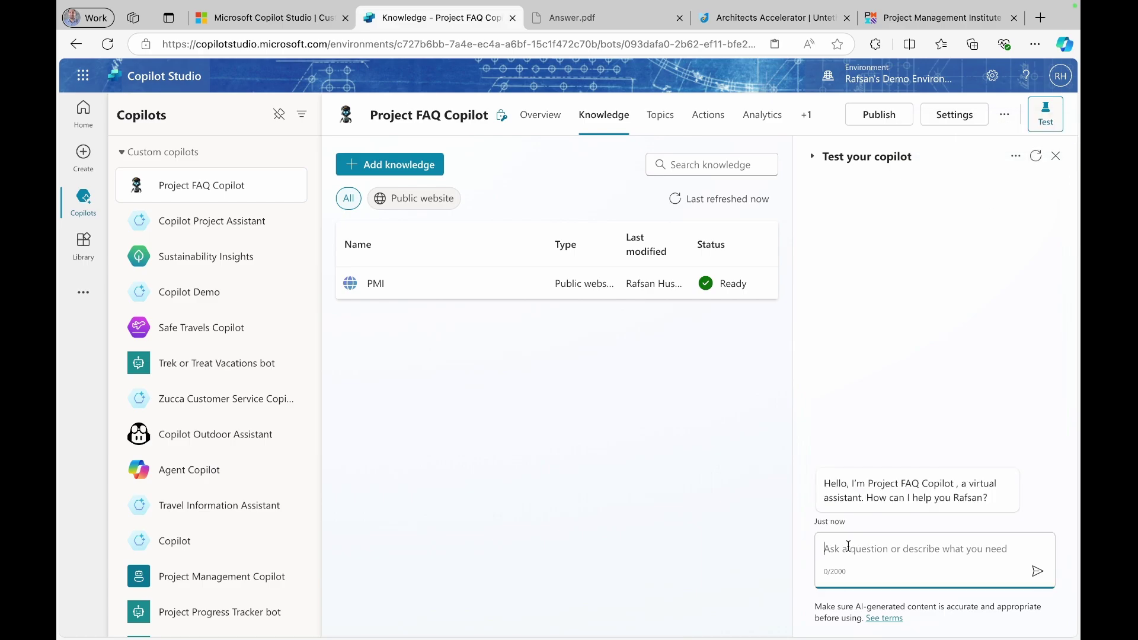
{"action": "type", "text": "how c"}
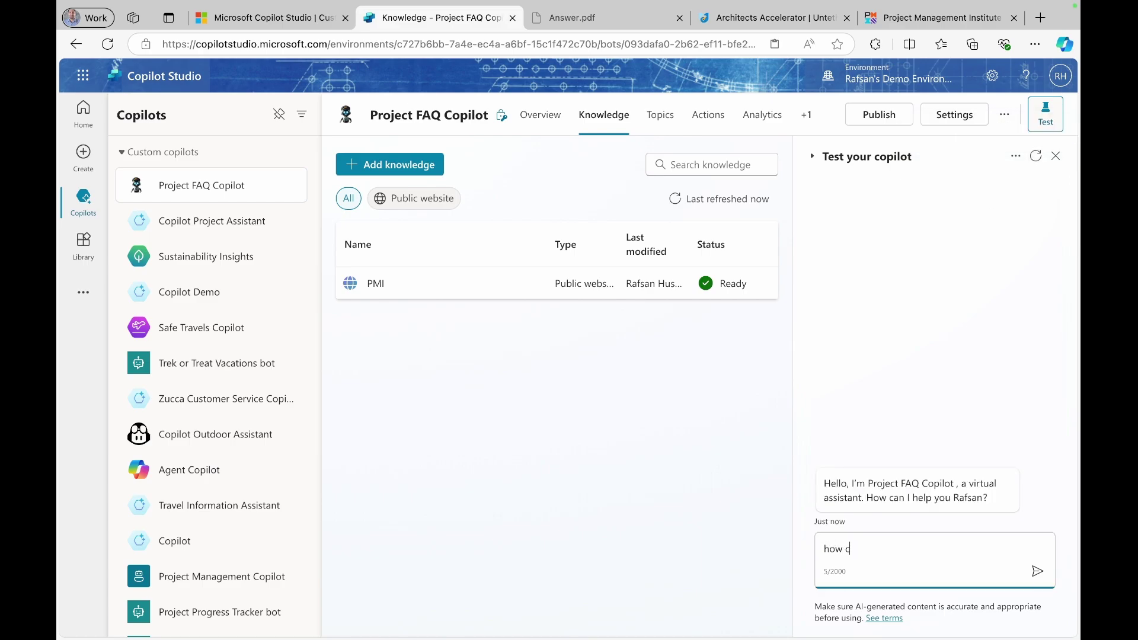
{"action": "type", "text": "an I become a citizen developer?"}
{"action": "key", "text": "Return"}
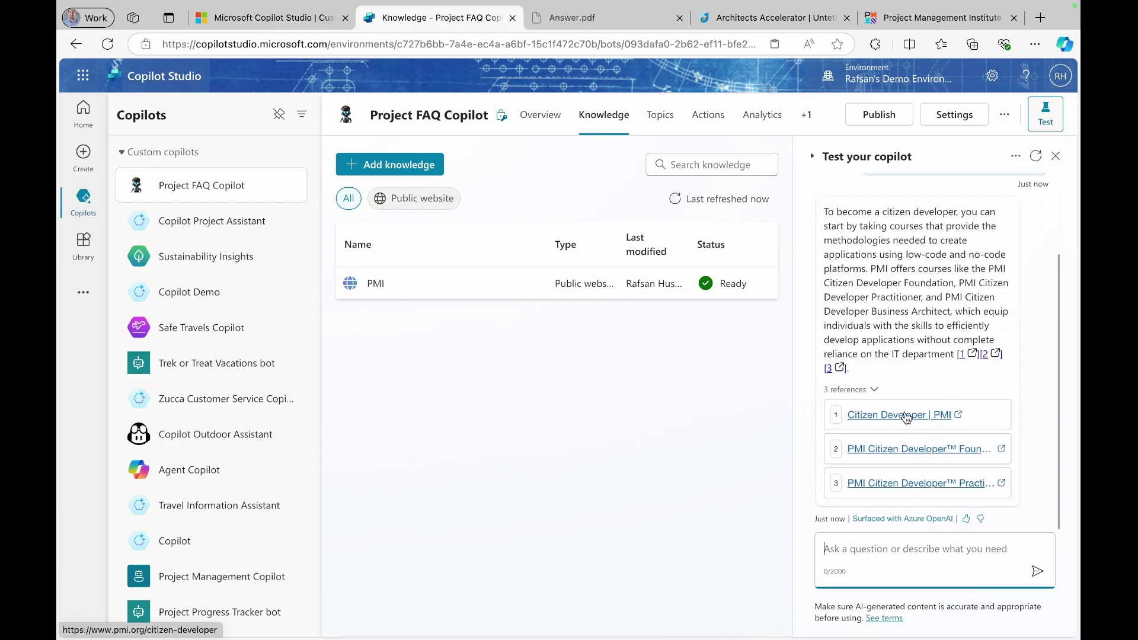
Step: View the "Citizen Developer | PMI" reference cited in the answer and return to the copilot's topic
{"action": "left_click", "coordinate": [905, 419]}
{"action": "left_click", "coordinate": [905, 418]}
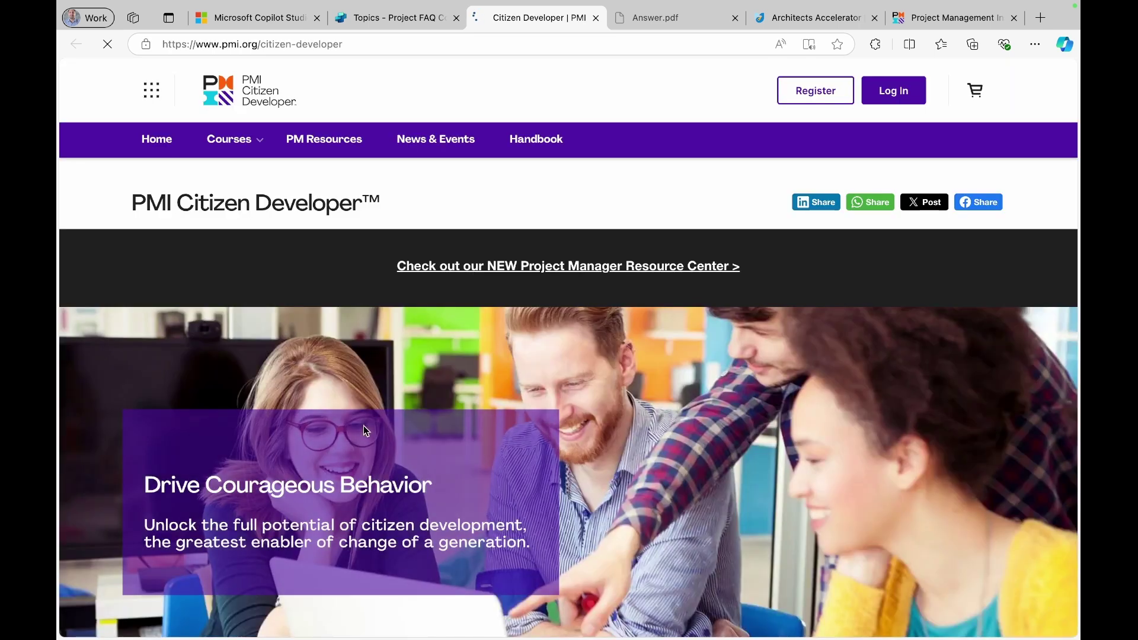
{"action": "key", "text": "ctrl+shift+Tab"}
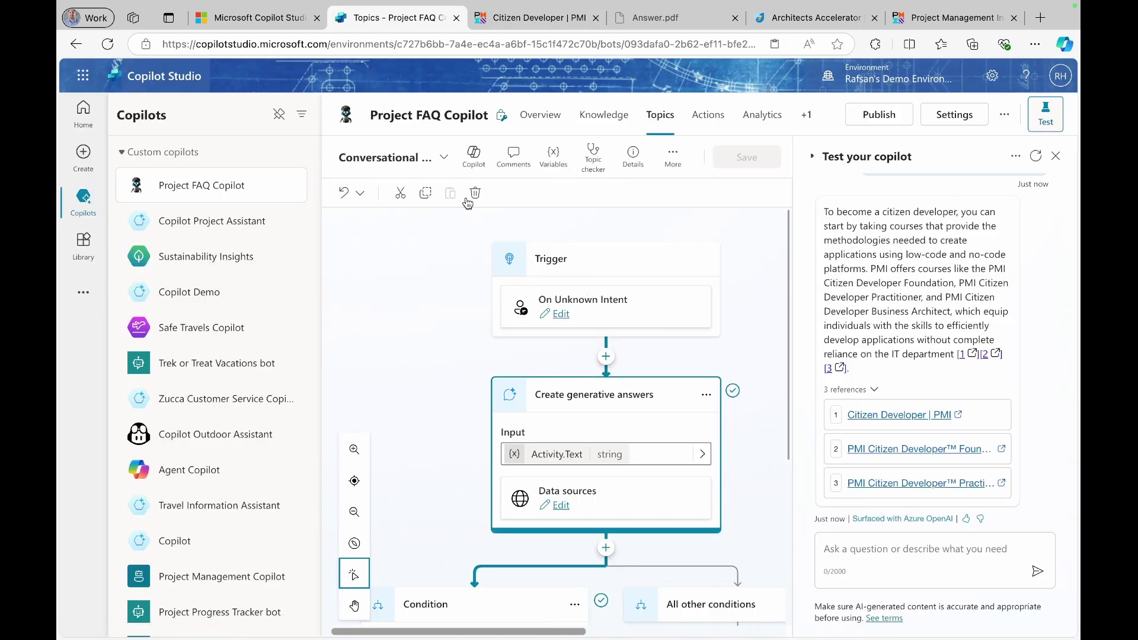
Step: Examine the topic's flow from the On Unknown Intent trigger through Create generative answers to the condition branches
{"action": "left_click", "coordinate": [424, 156]}
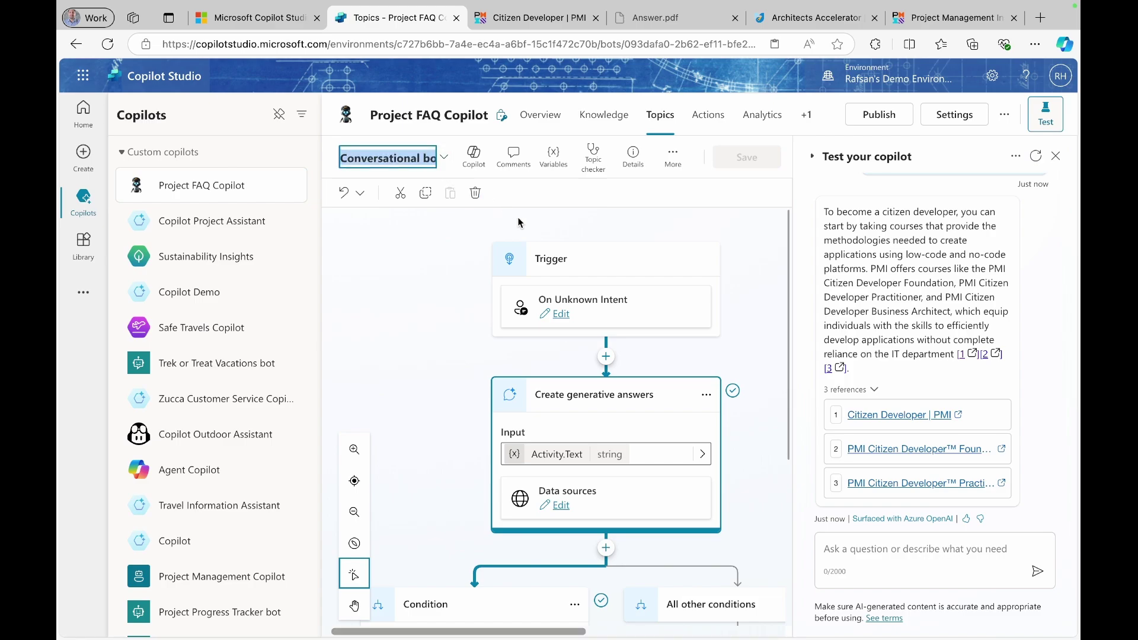
{"action": "scroll", "coordinate": [446, 330], "scroll_direction": "down", "scroll_amount": 1}
{"action": "scroll", "coordinate": [446, 330], "scroll_direction": "down", "scroll_amount": 2}
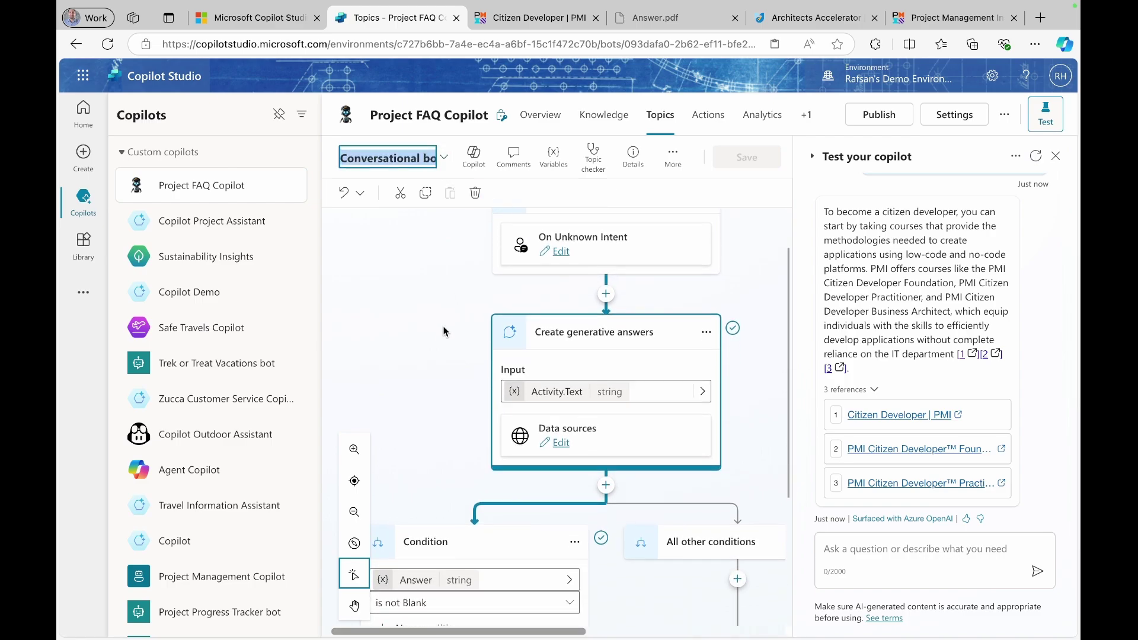
{"action": "scroll", "coordinate": [433, 285], "scroll_direction": "up", "scroll_amount": 3}
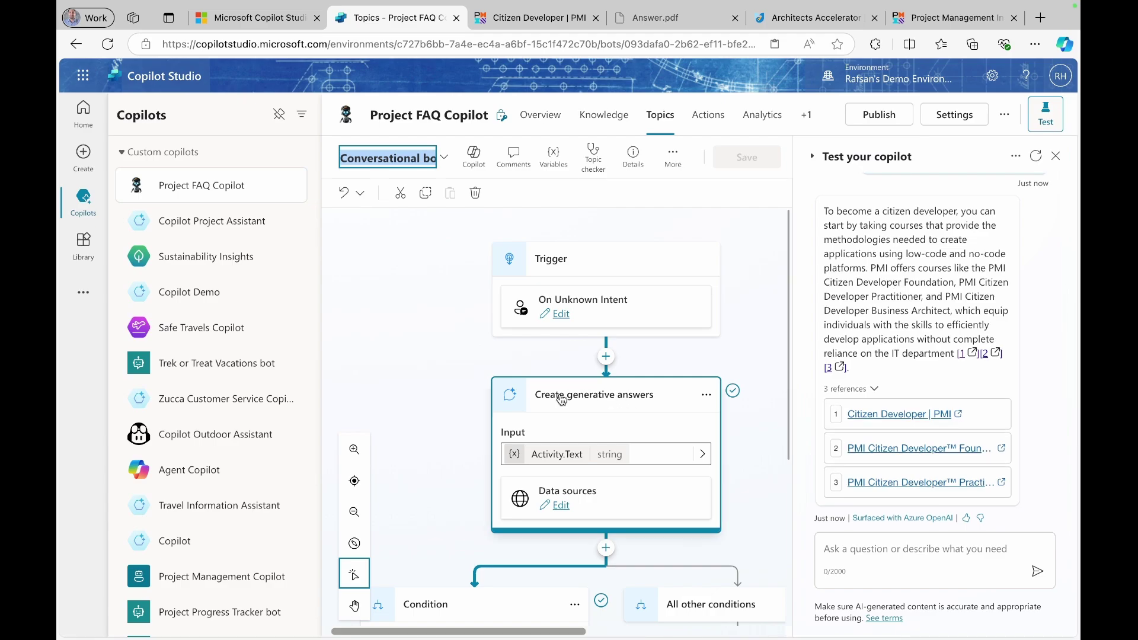
{"action": "scroll", "coordinate": [562, 400], "scroll_direction": "down", "scroll_amount": 3}
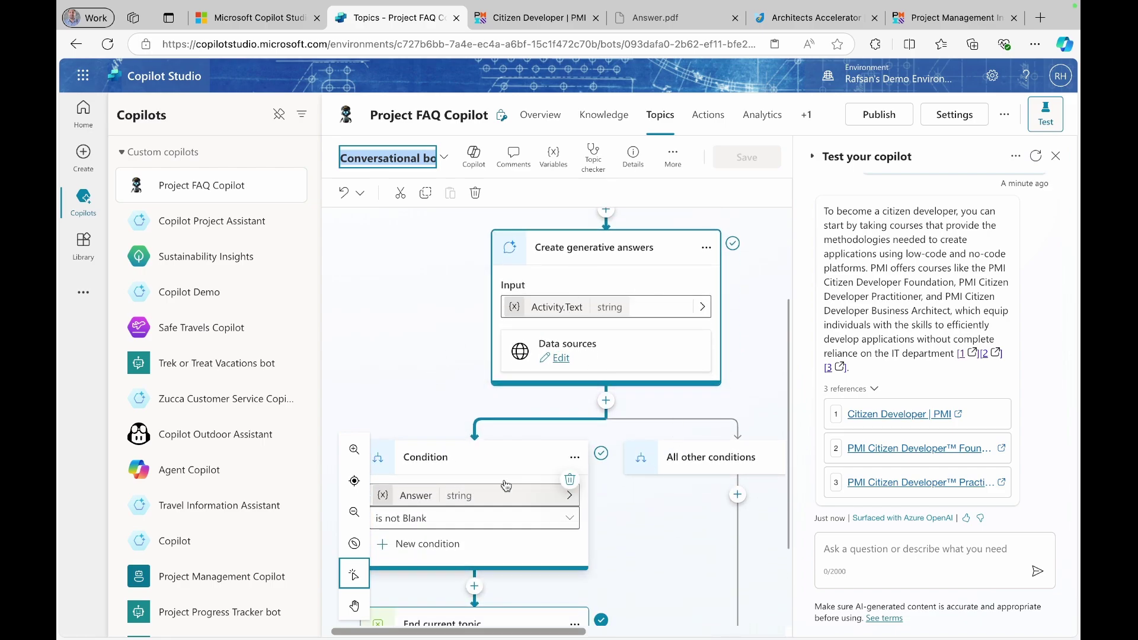
Step: Ask the test copilot "what are the steps to become a PMI Citizen Developer?" and read its answer
{"action": "left_click", "coordinate": [919, 549]}
{"action": "type", "text": "what a"}
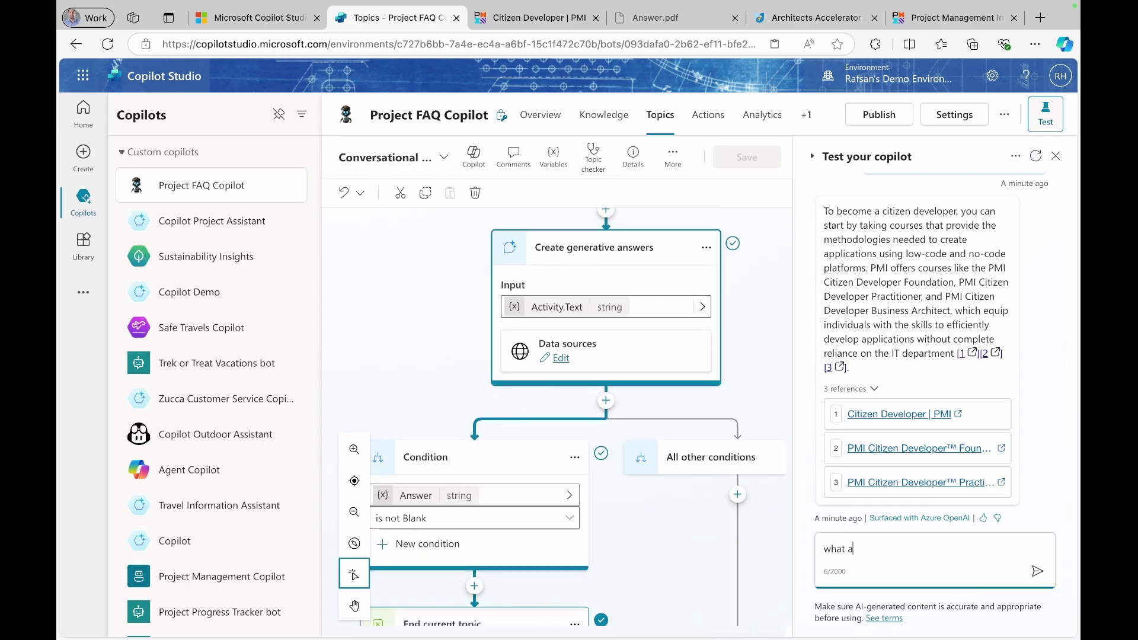
{"action": "type", "text": "re the steps to become a "}
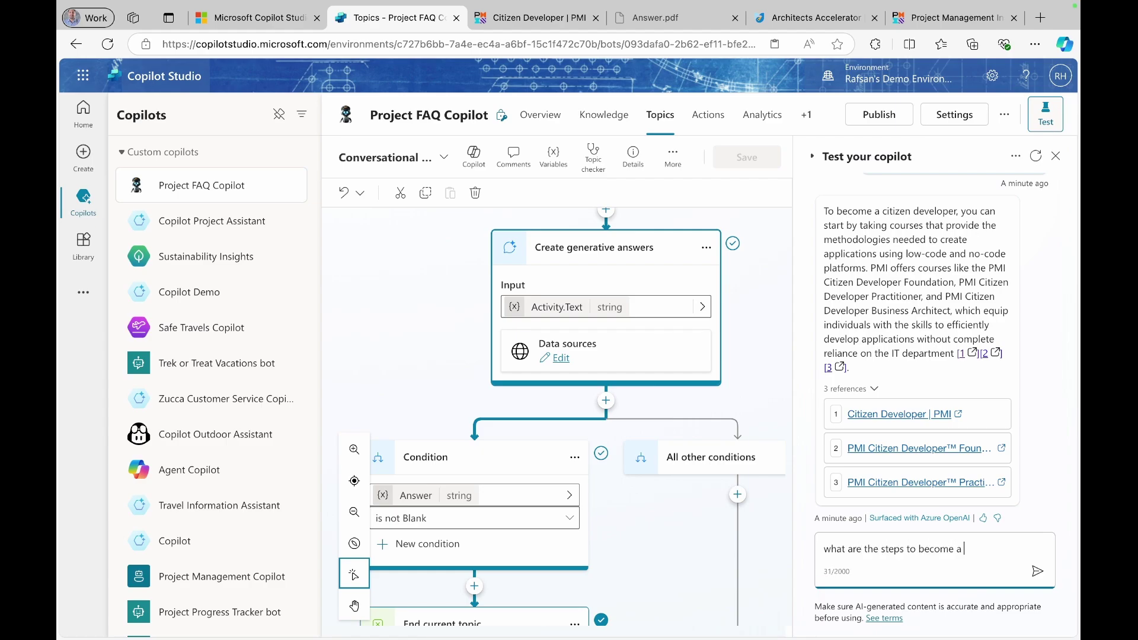
{"action": "type", "text": "PMI Citizen Develop"}
{"action": "type", "text": "er?"}
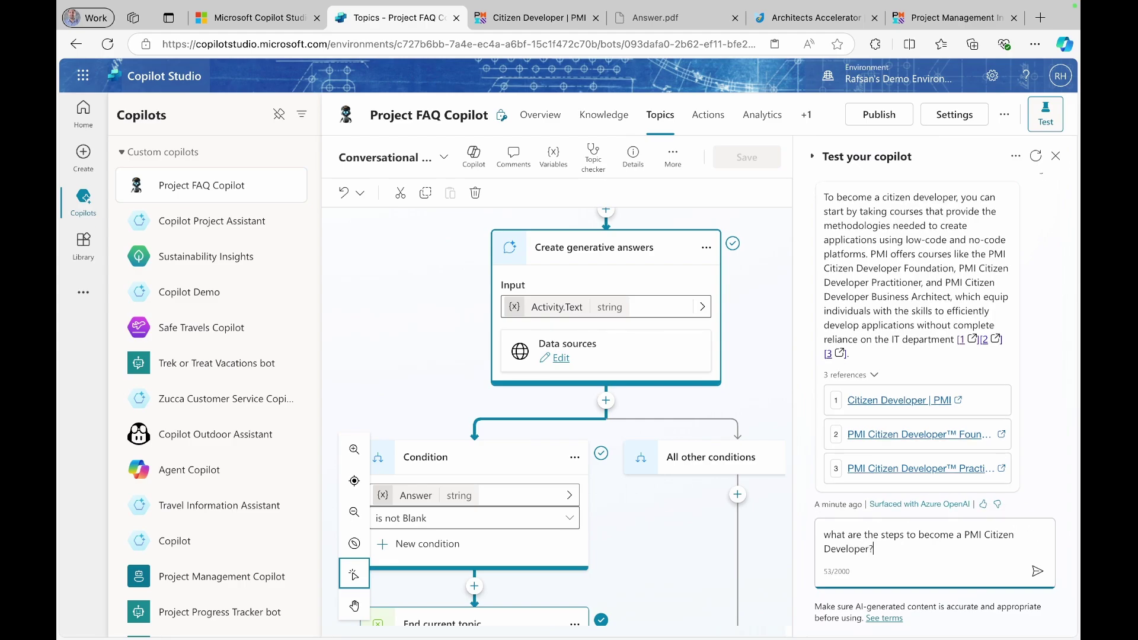
{"action": "key", "text": "Return"}
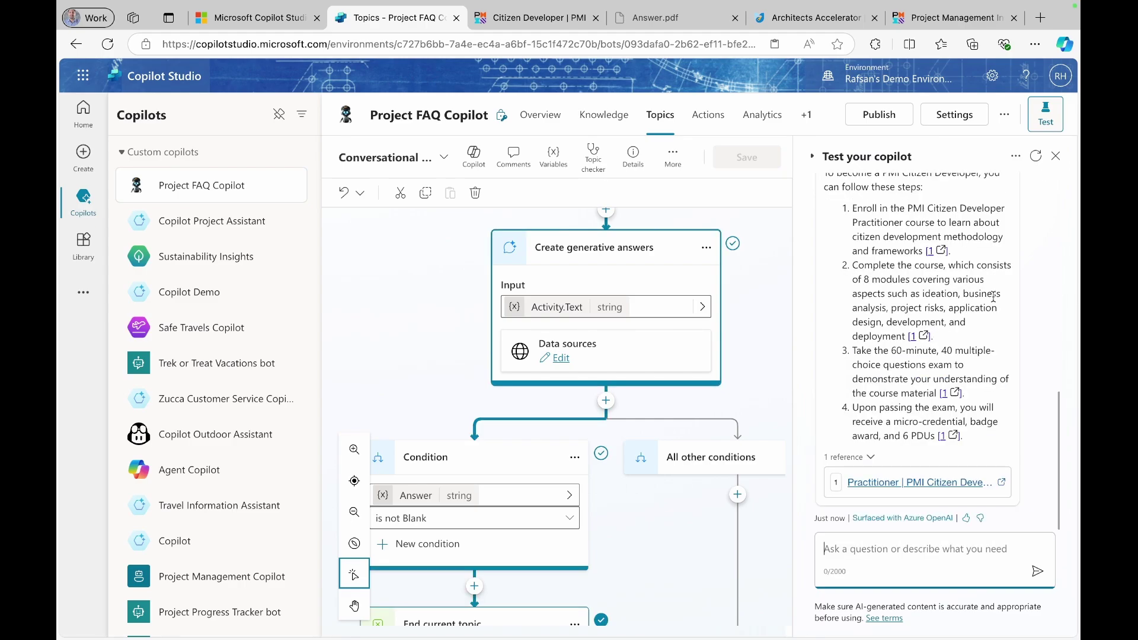
{"action": "scroll", "coordinate": [993, 296], "scroll_direction": "up", "scroll_amount": 1}
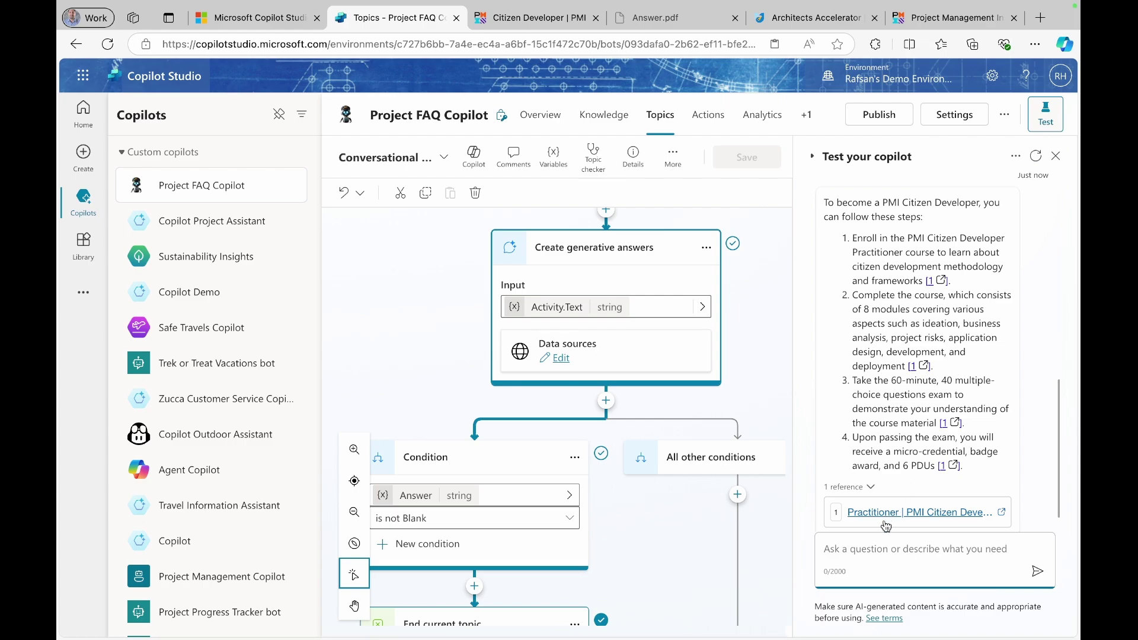
Step: Ask the test copilot "why do I need to use agile approach in software projects?"
{"action": "type", "text": "why do "}
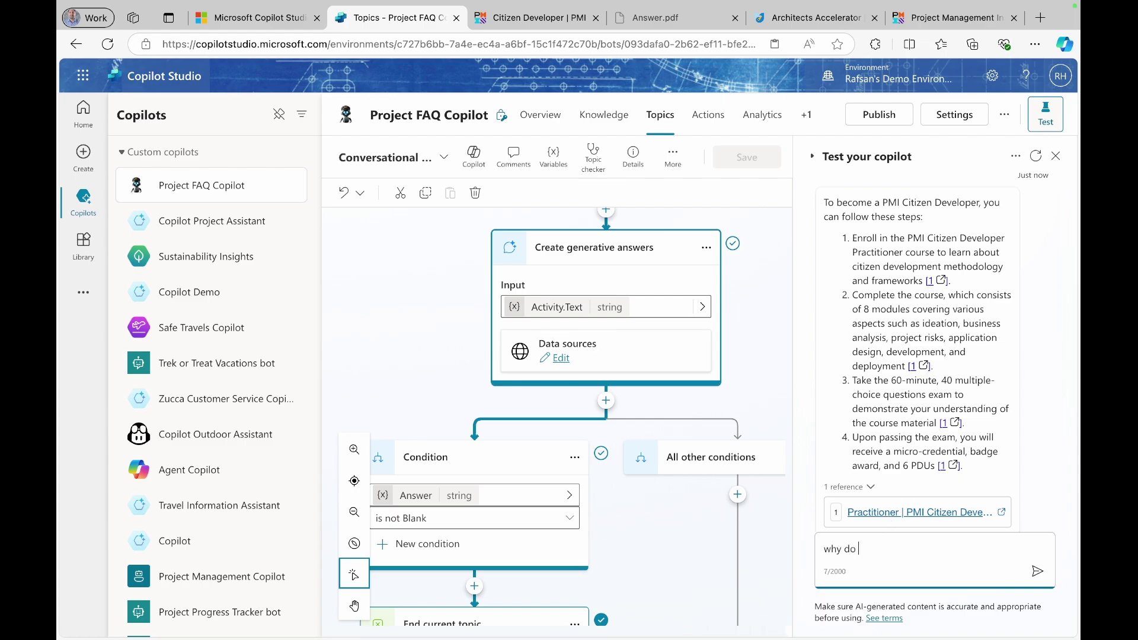
{"action": "type", "text": "I need tod to use agile approavhj"}
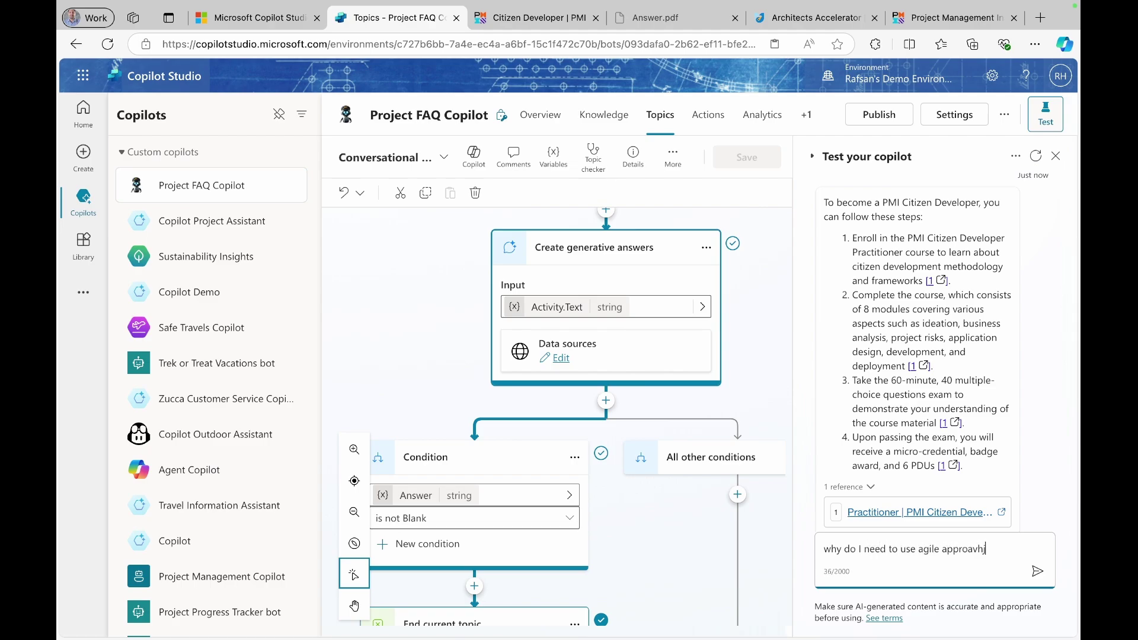
{"action": "key", "text": "BackSpace"}
{"action": "key", "text": "BackSpace"}
{"action": "key", "text": "BackSpace"}
{"action": "type", "text": "ch in software projects?"}
{"action": "key", "text": "Return"}
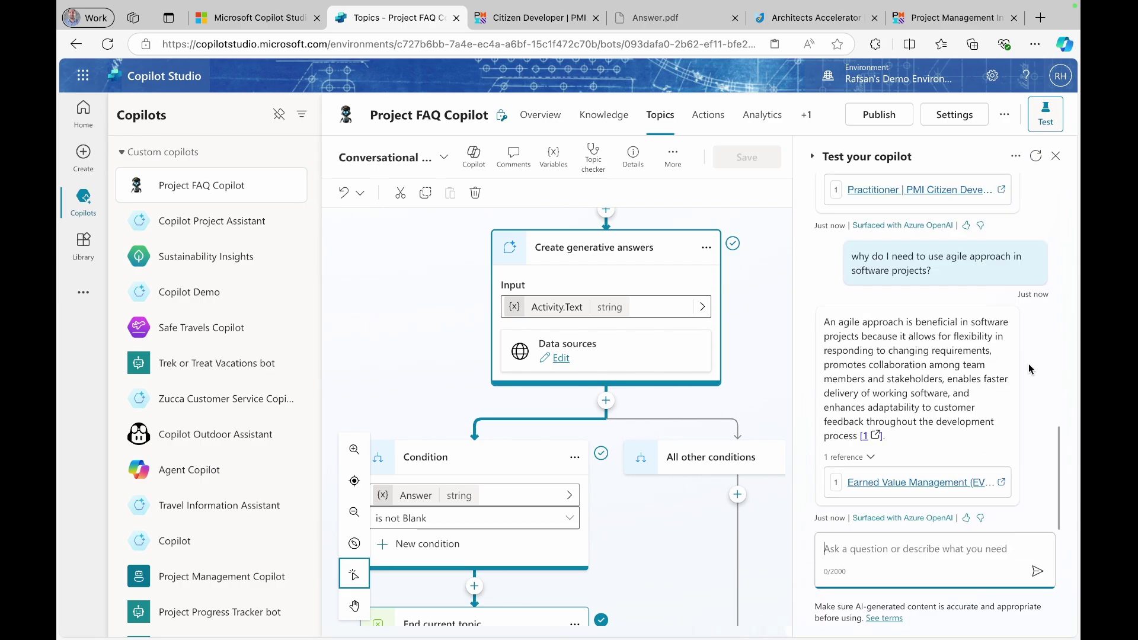
Step: View the Earned Value Management reference cited in the agile answer and return to the copilot's topic
{"action": "left_click", "coordinate": [880, 481]}
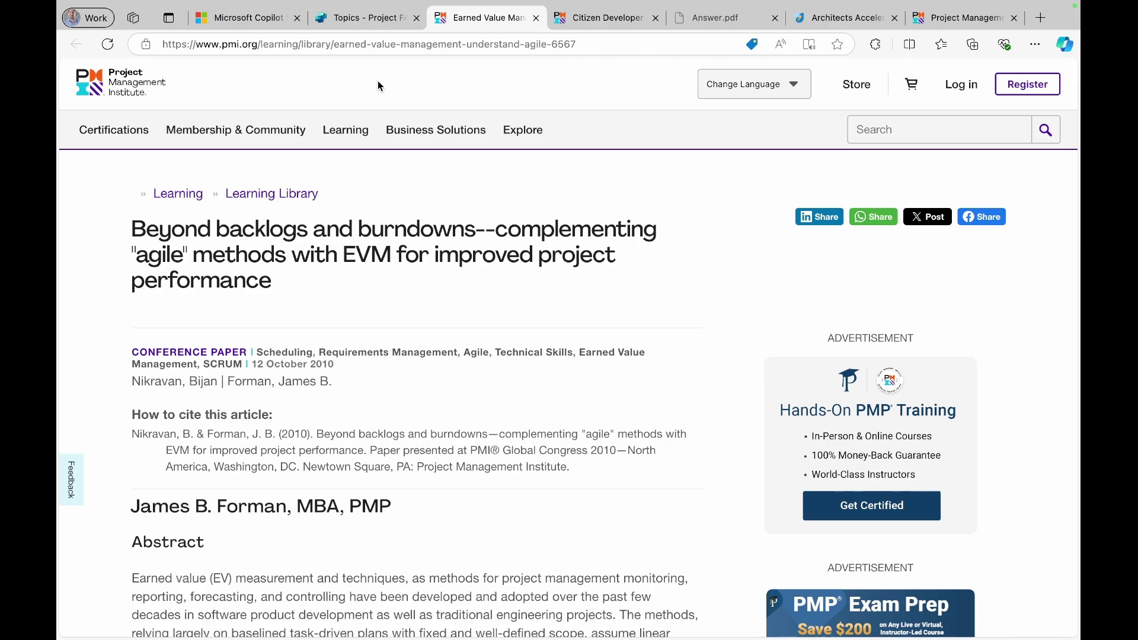
{"action": "left_click", "coordinate": [357, 19]}
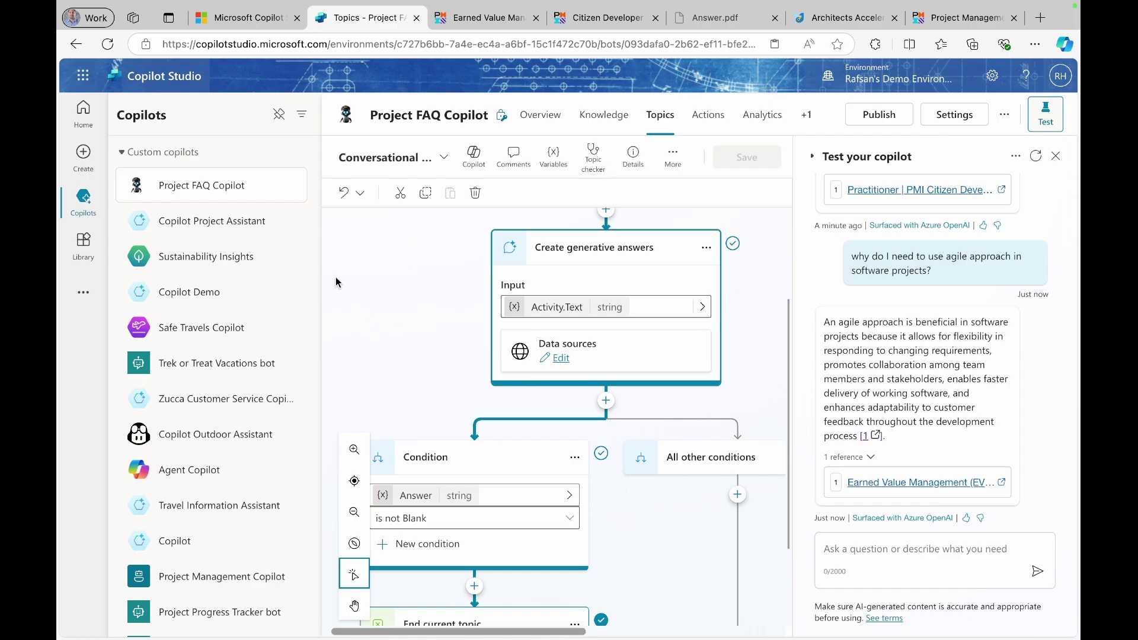
{"action": "scroll", "coordinate": [377, 297], "scroll_direction": "up", "scroll_amount": 3}
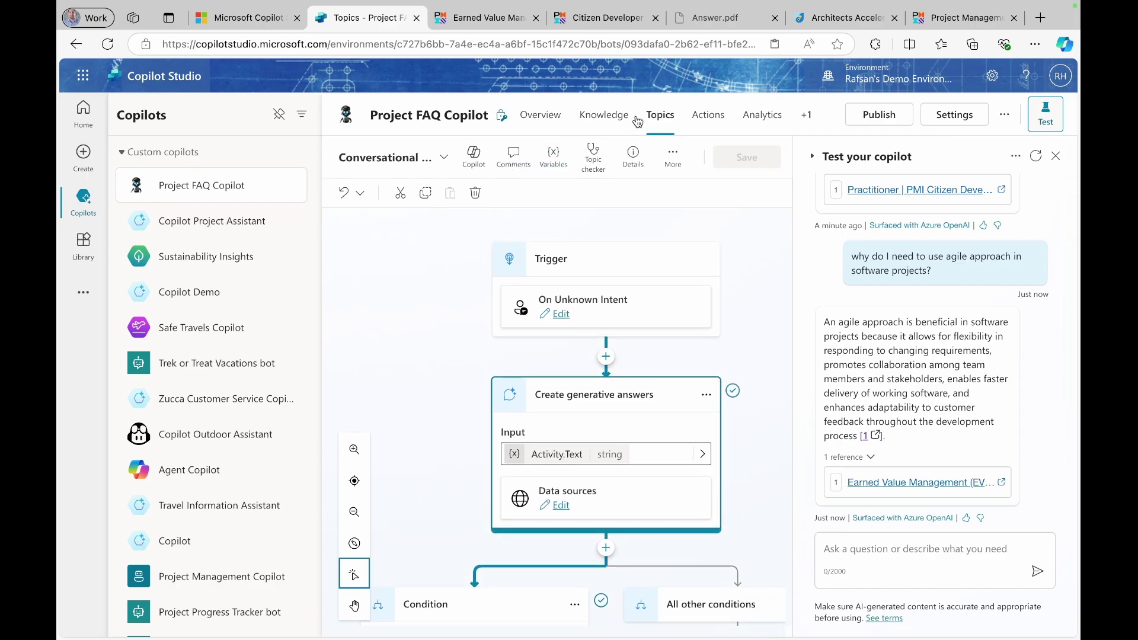
Step: Return to the custom topics list, close the test pane and turn off the Lesson 1, Lesson 2 and Lesson 3 topics
{"action": "left_click", "coordinate": [661, 120]}
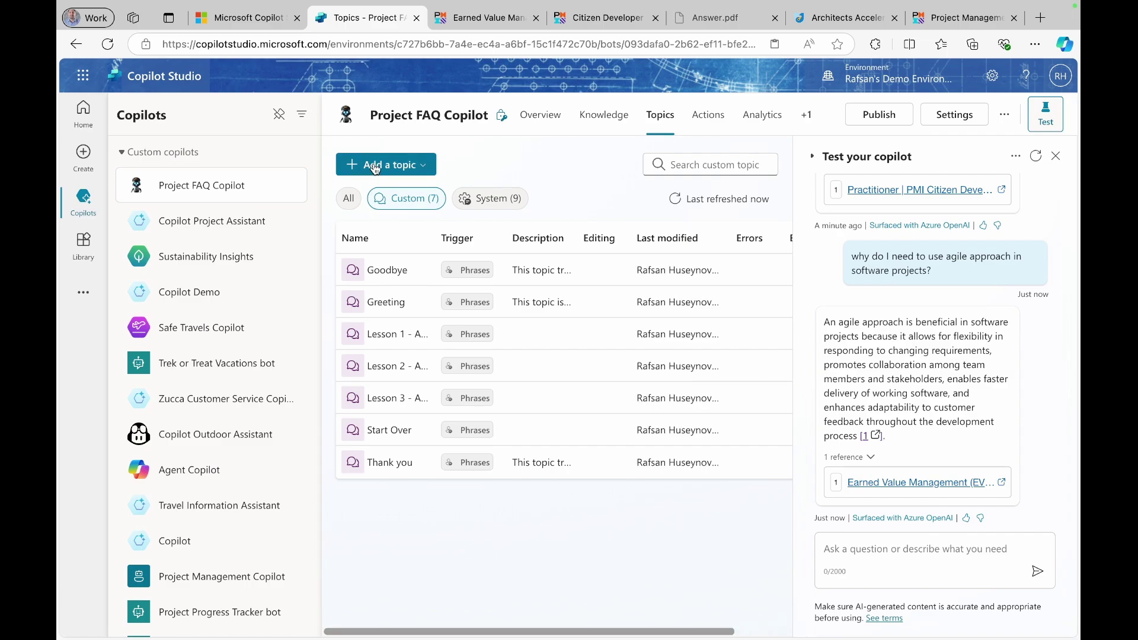
{"action": "left_click", "coordinate": [1056, 157]}
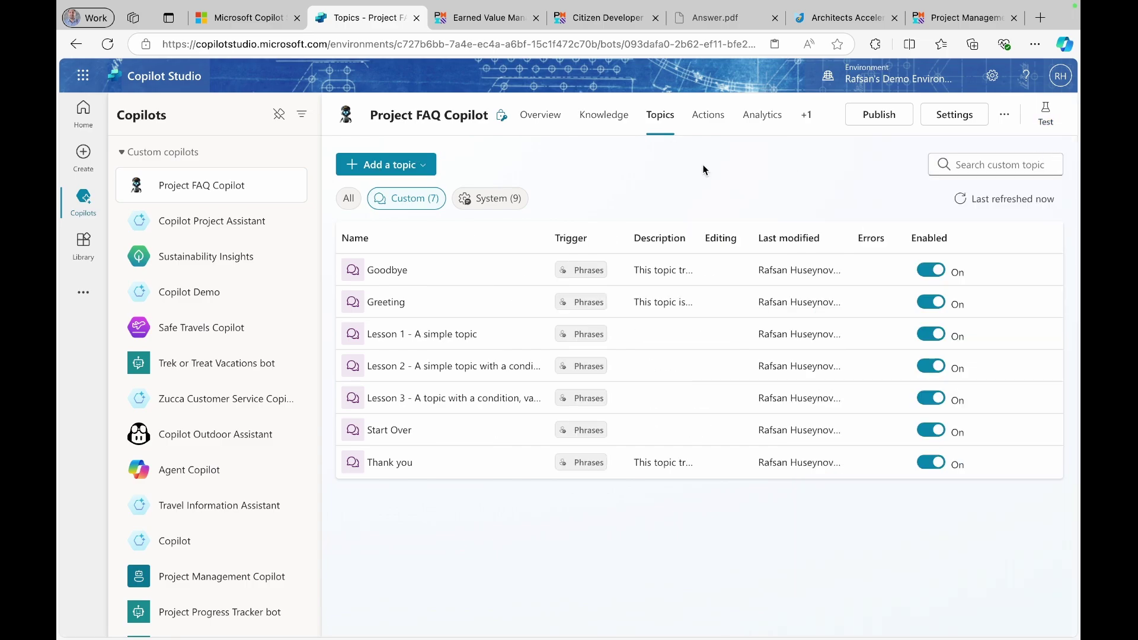
{"action": "left_click", "coordinate": [386, 170]}
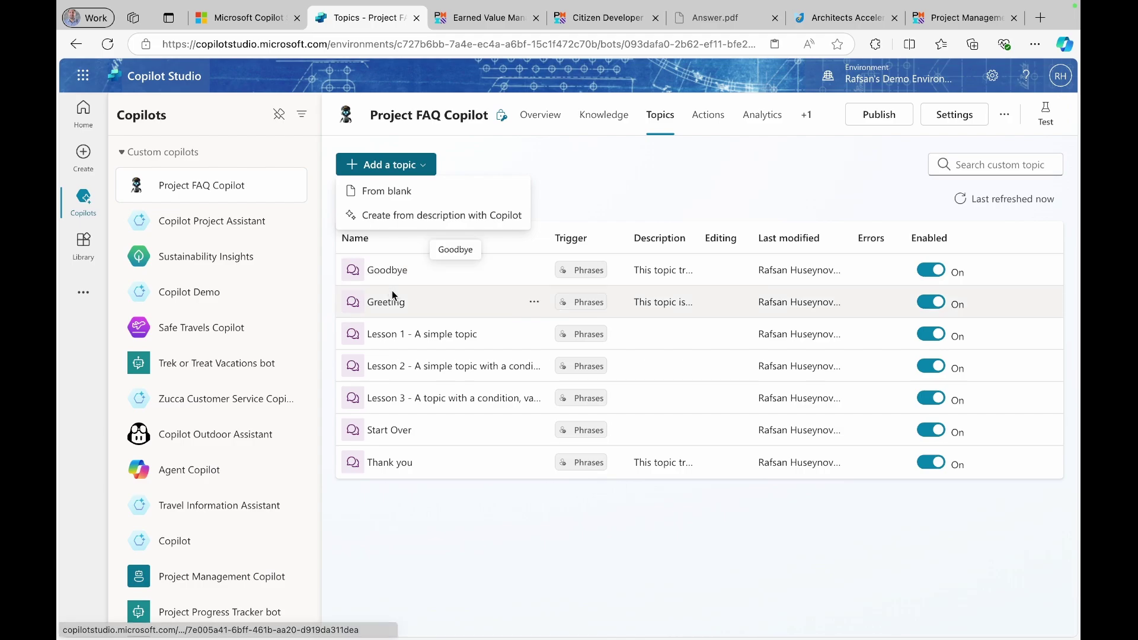
{"action": "left_click", "coordinate": [428, 542]}
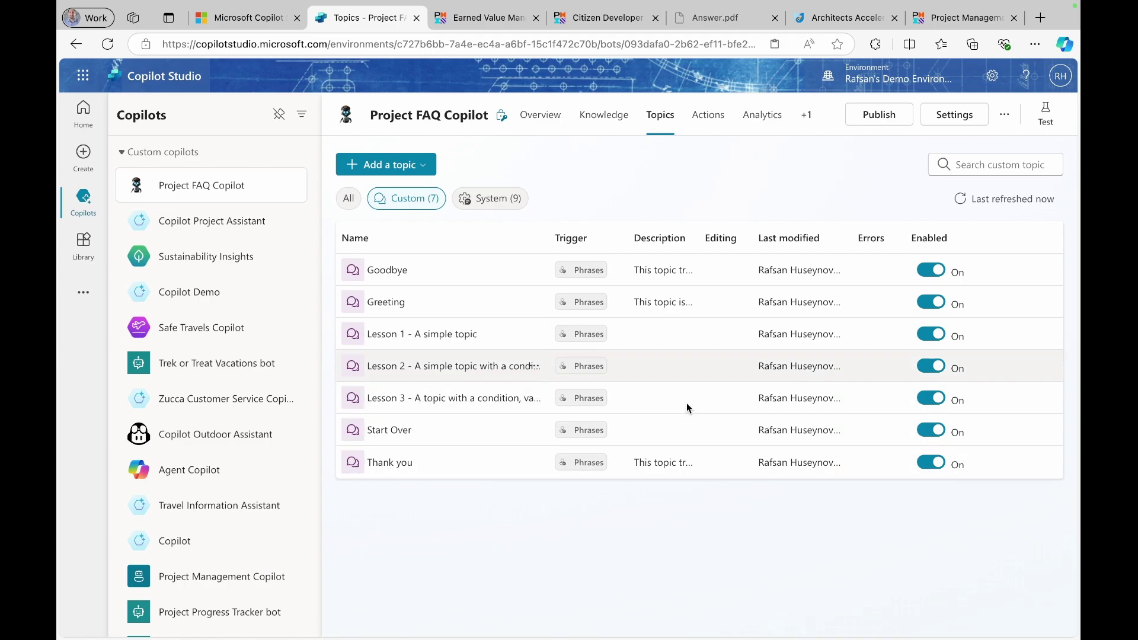
{"action": "left_click", "coordinate": [931, 335]}
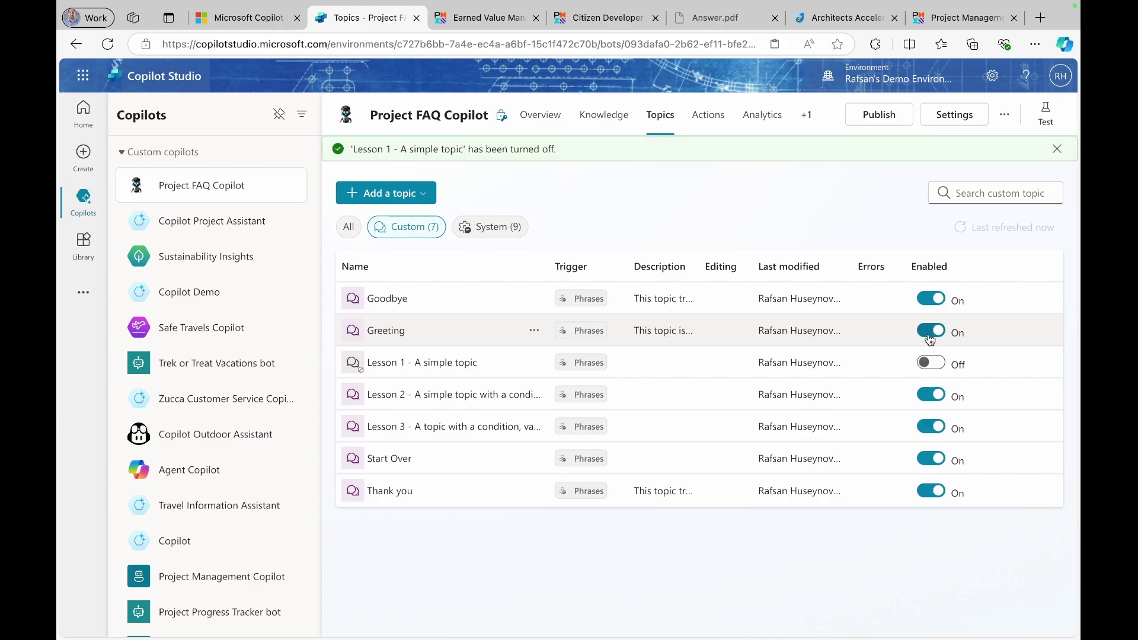
Step: Start a new topic created from a description with Copilot and name it "Frequently Asked Questions"
{"action": "left_click", "coordinate": [422, 193]}
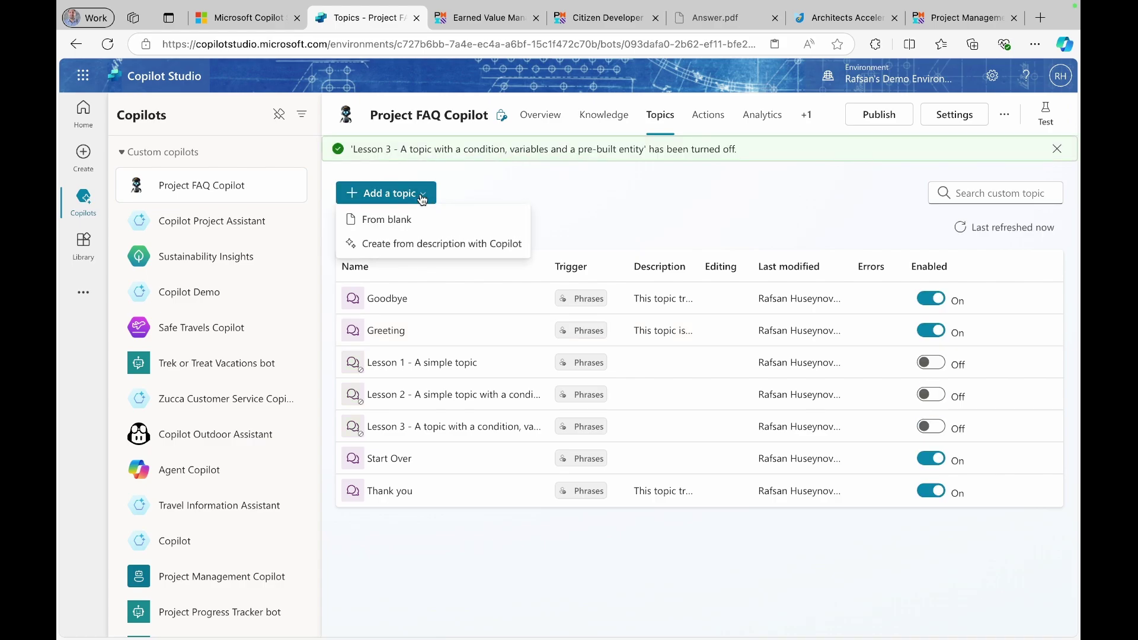
{"action": "left_click", "coordinate": [415, 245]}
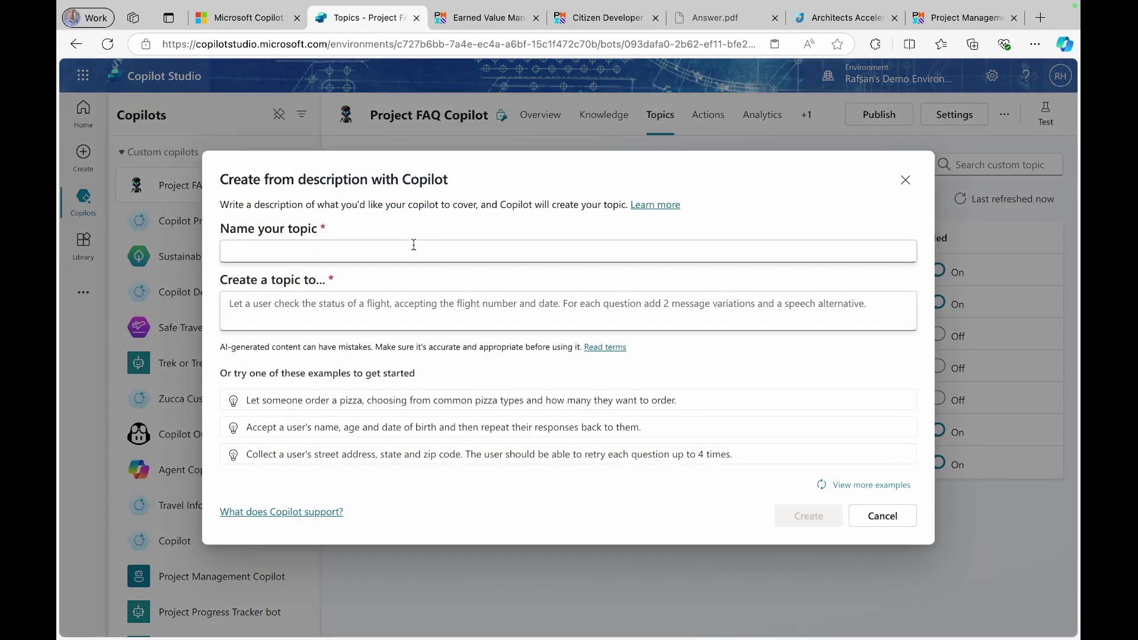
{"action": "left_click", "coordinate": [414, 245]}
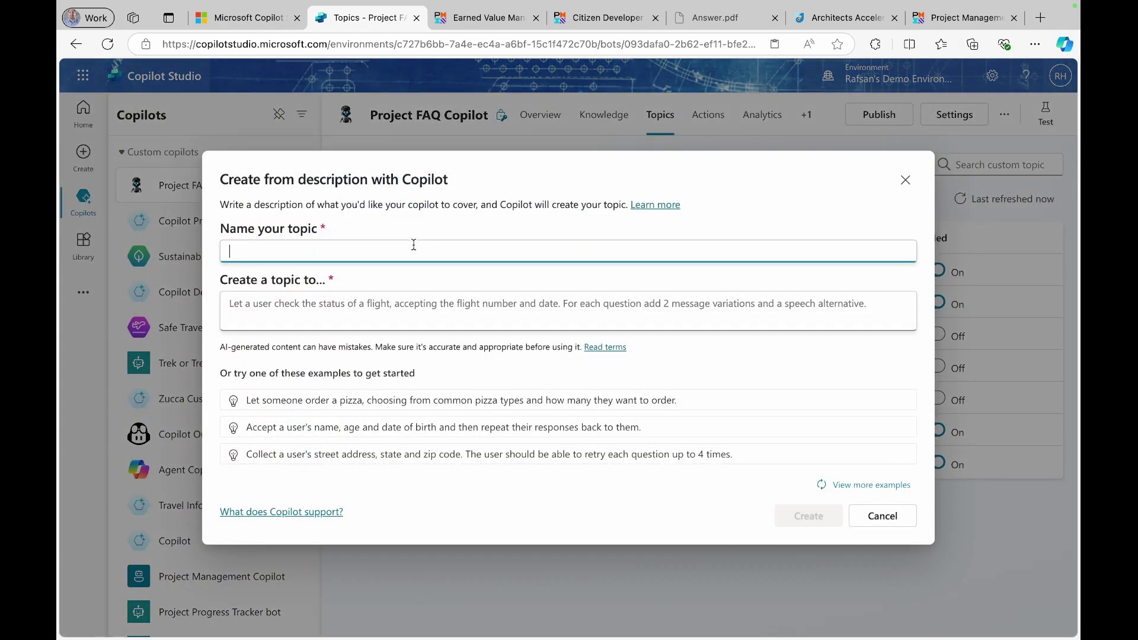
{"action": "type", "text": "Frequently Asked Questions"}
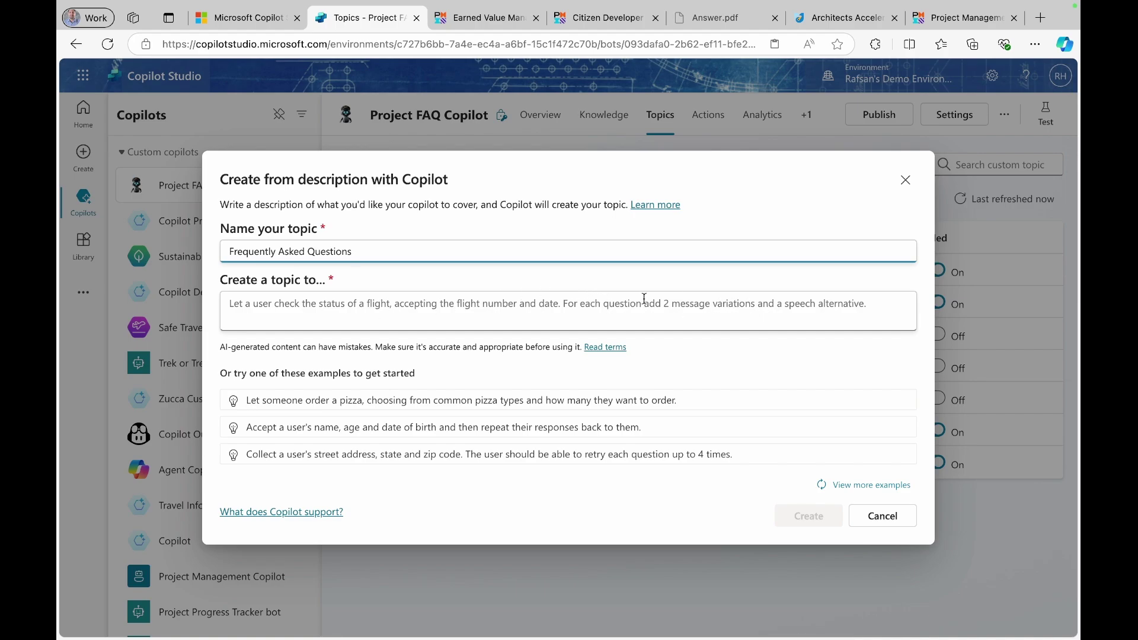
Step: Generate the topic from the description "Let a user to ask questions about the project and provide them with the answers. be short and to the point"
{"action": "left_click", "coordinate": [377, 313]}
{"action": "type", "text": "Let a user to ask questions about the project and provide them with the answers. be short and to the point"}
{"action": "left_click", "coordinate": [818, 521]}
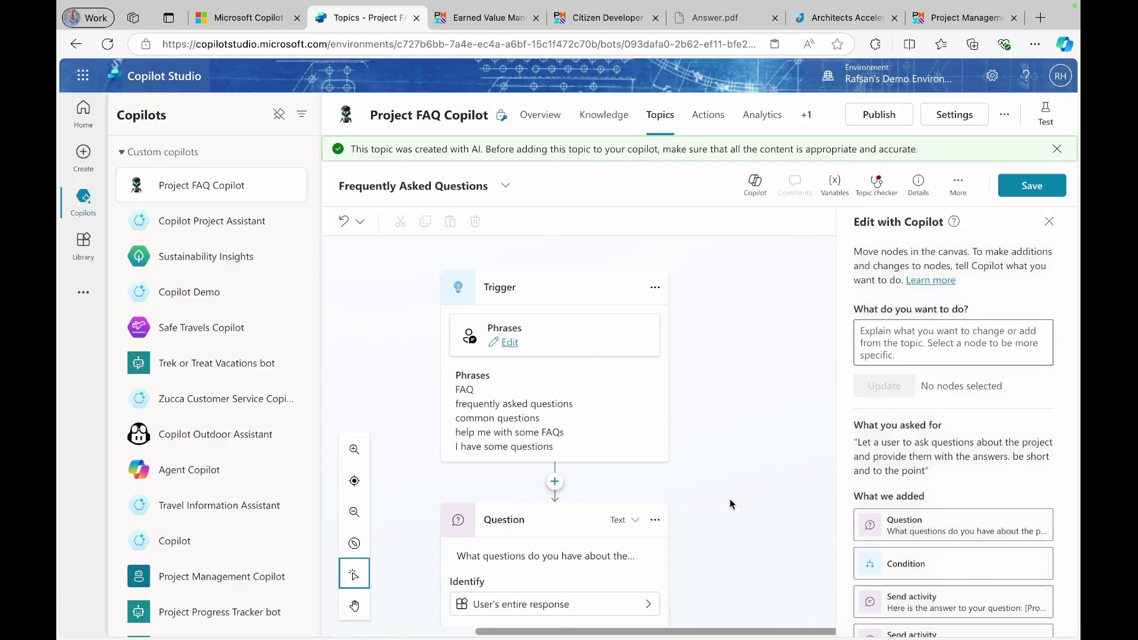
Step: Examine the generated topic's trigger phrases and the full text of its Question node
{"action": "scroll", "coordinate": [729, 500], "scroll_direction": "down", "scroll_amount": 1}
{"action": "scroll", "coordinate": [731, 499], "scroll_direction": "up", "scroll_amount": 1}
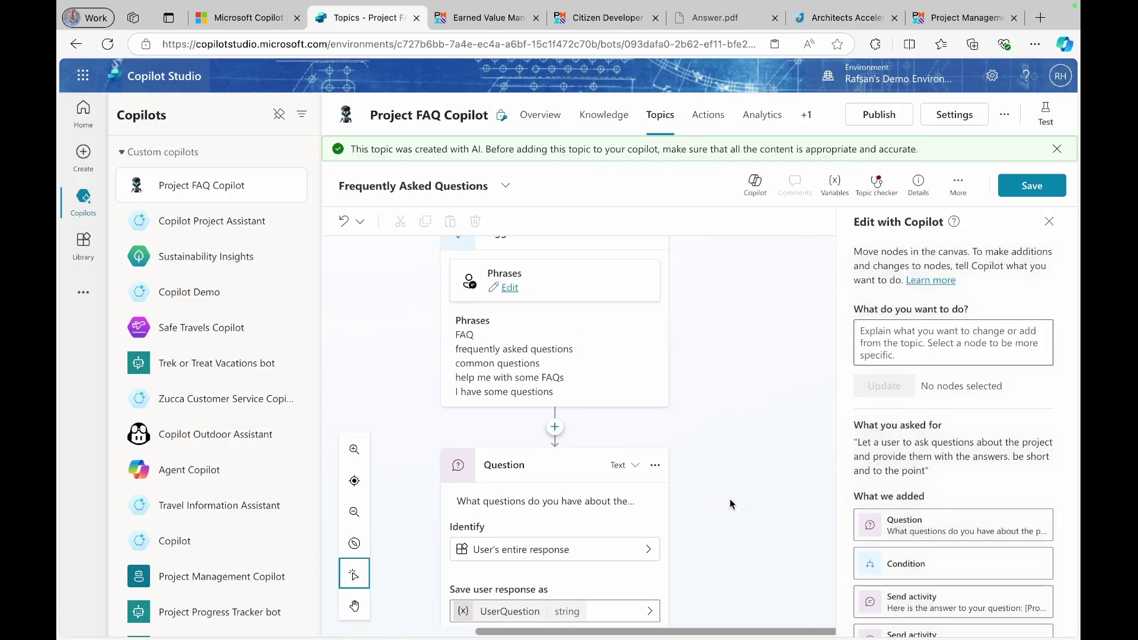
{"action": "scroll", "coordinate": [710, 489], "scroll_direction": "up", "scroll_amount": 1}
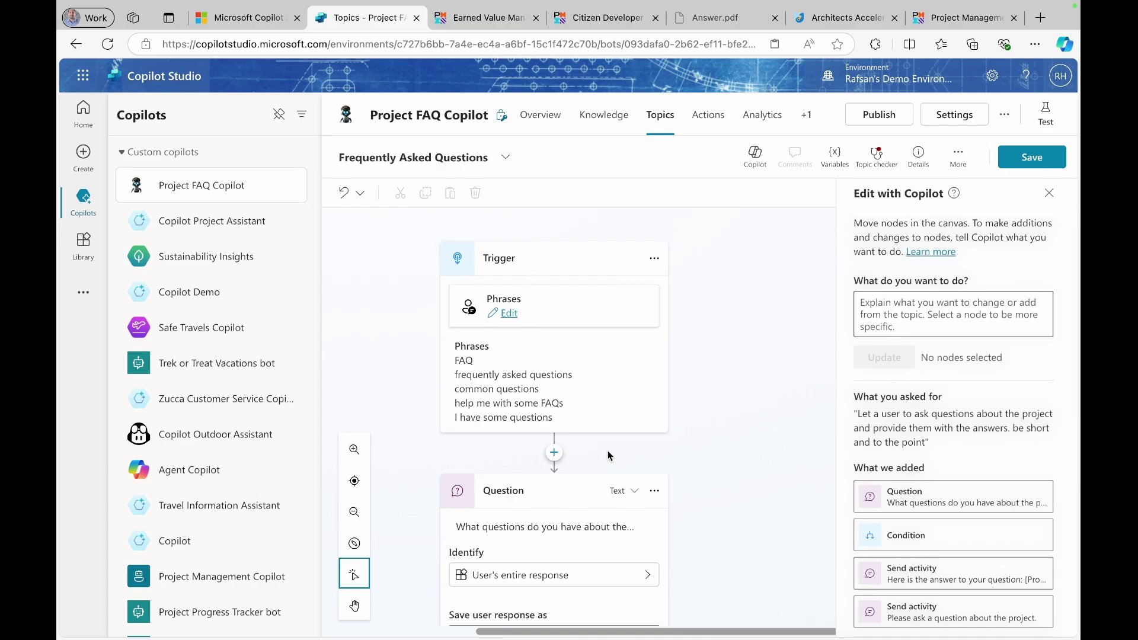
{"action": "scroll", "coordinate": [609, 455], "scroll_direction": "down", "scroll_amount": 1}
{"action": "scroll", "coordinate": [609, 456], "scroll_direction": "up", "scroll_amount": 1}
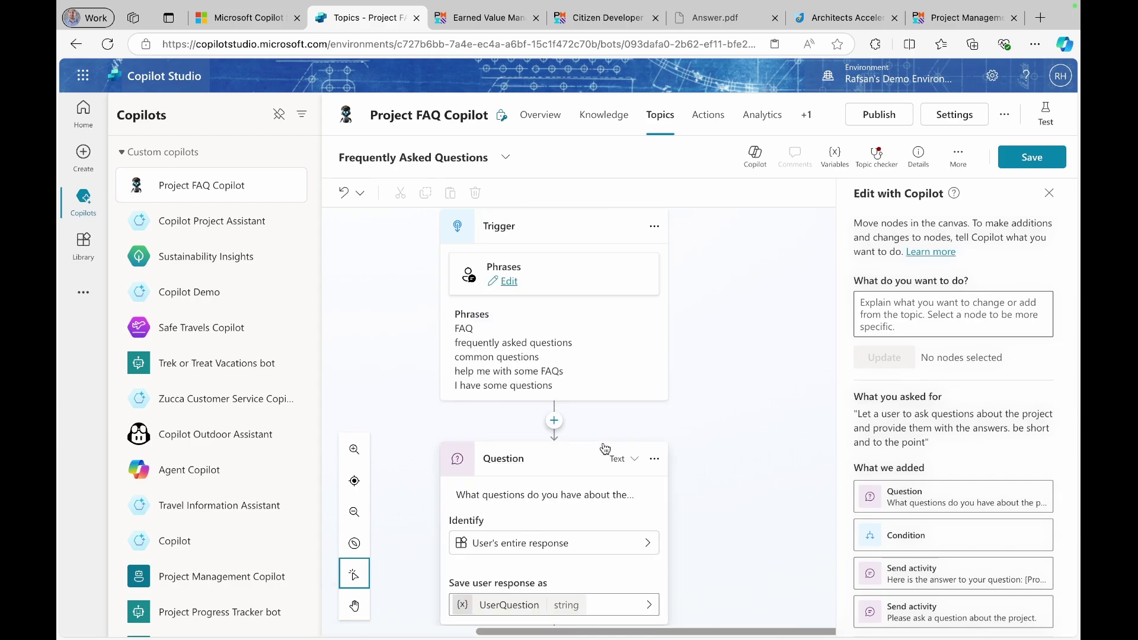
{"action": "scroll", "coordinate": [605, 449], "scroll_direction": "down", "scroll_amount": 1}
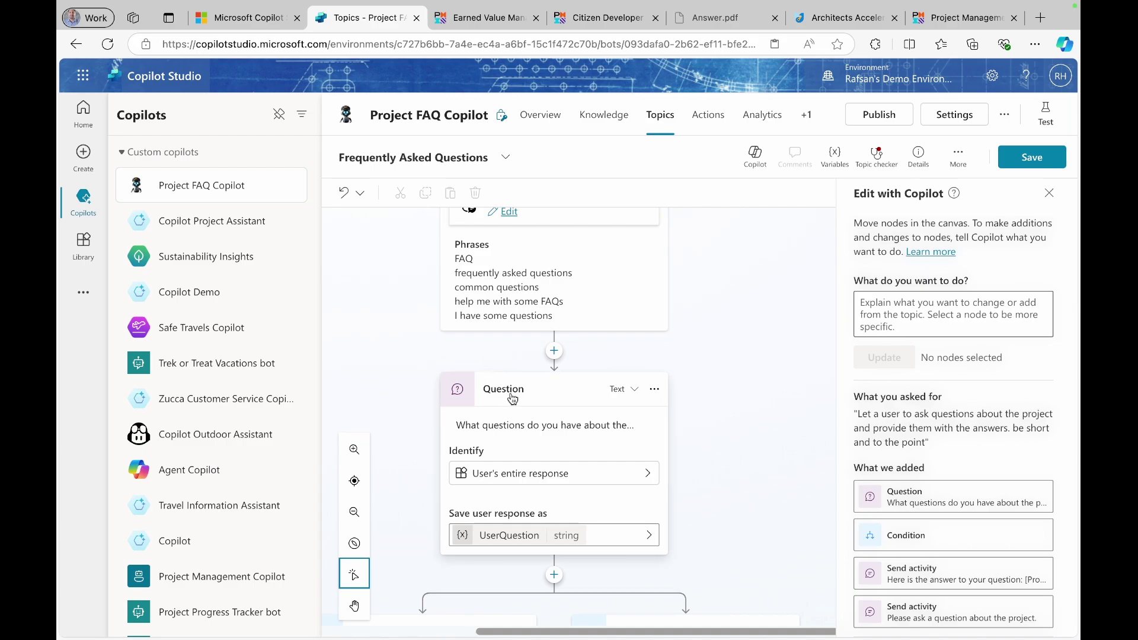
{"action": "left_click", "coordinate": [589, 425]}
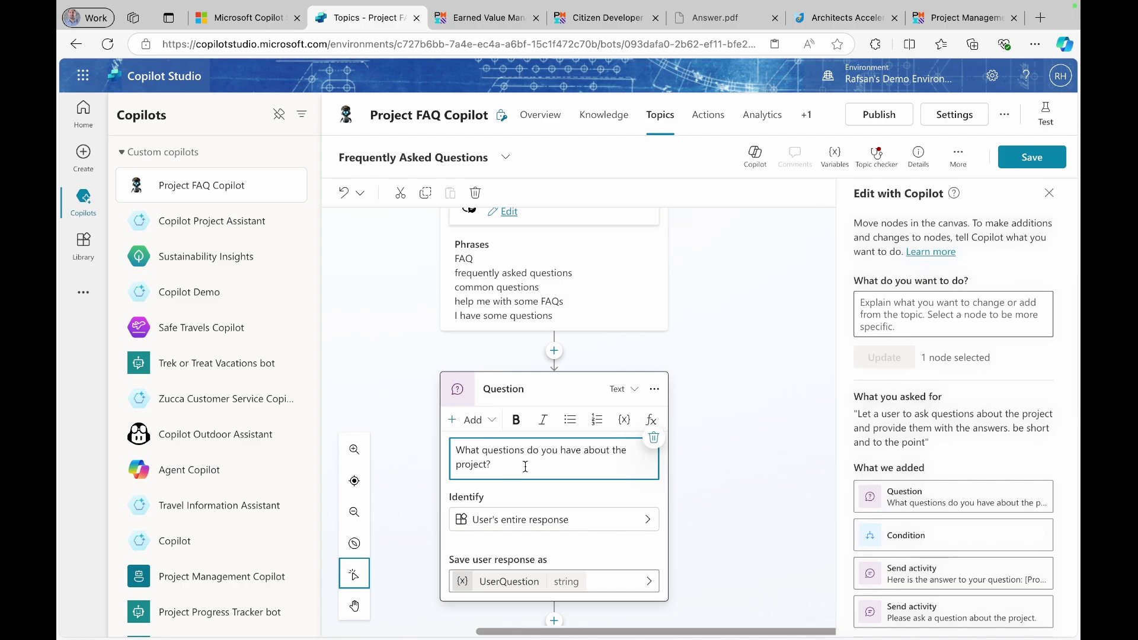
{"action": "scroll", "coordinate": [524, 468], "scroll_direction": "down", "scroll_amount": 2}
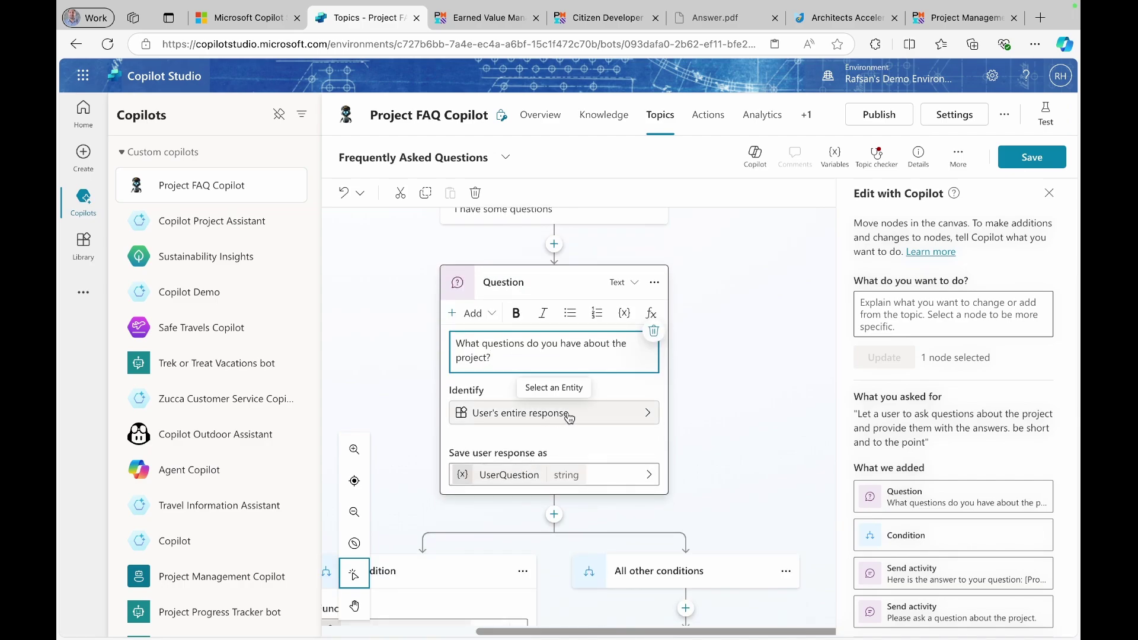
Step: Browse the entity options available for identifying the user's response in the Question node
{"action": "left_click", "coordinate": [584, 395]}
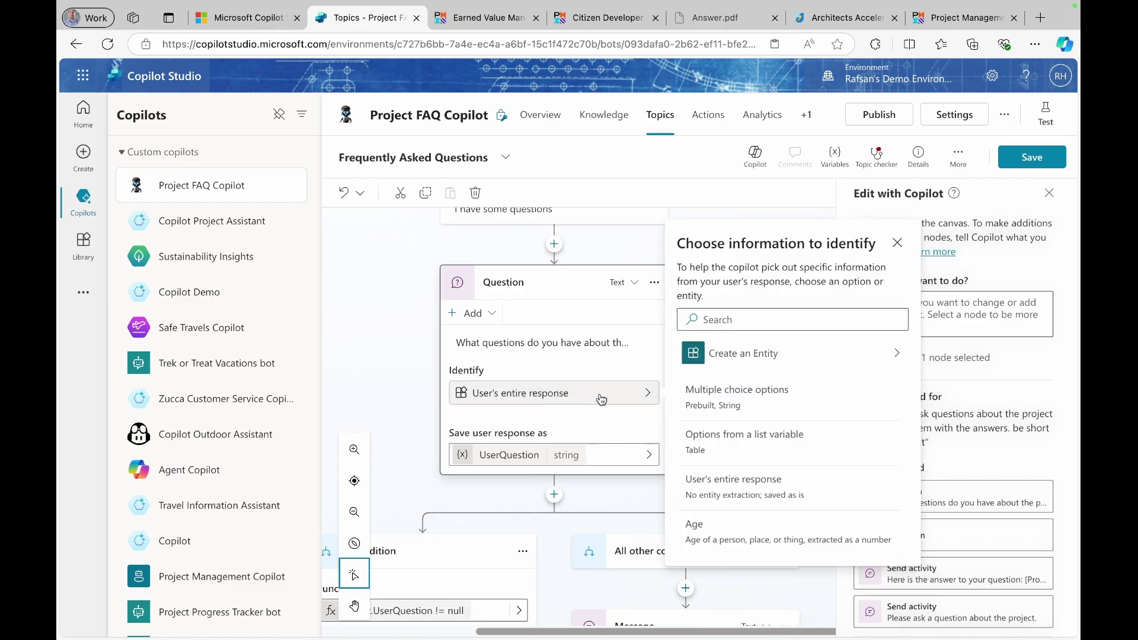
{"action": "scroll", "coordinate": [753, 418], "scroll_direction": "down", "scroll_amount": 1}
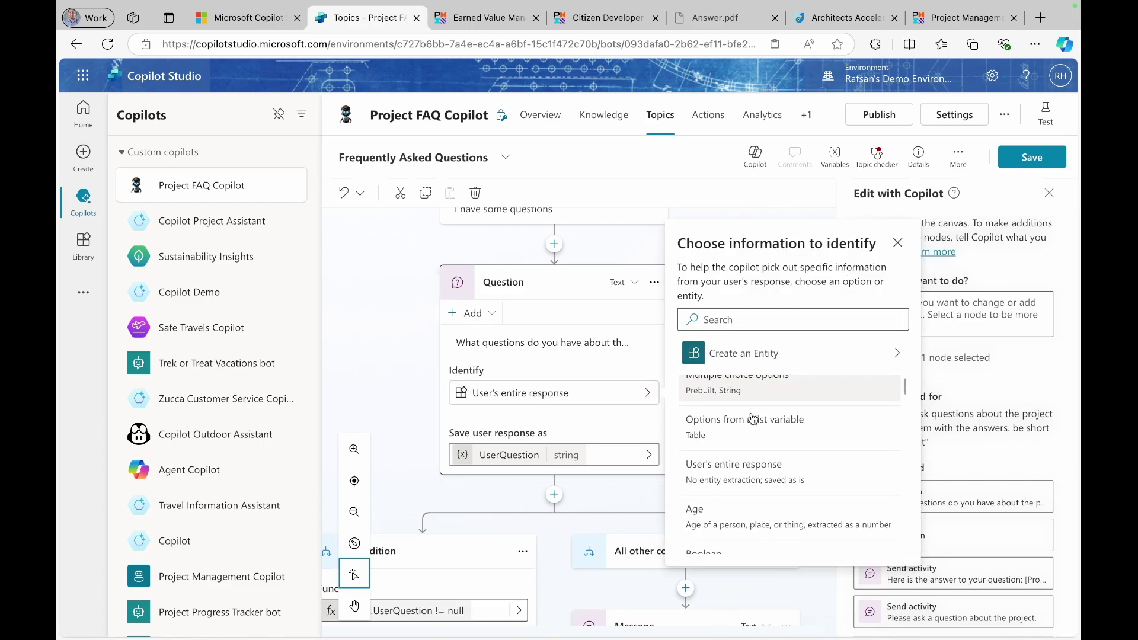
{"action": "scroll", "coordinate": [752, 422], "scroll_direction": "down", "scroll_amount": 2}
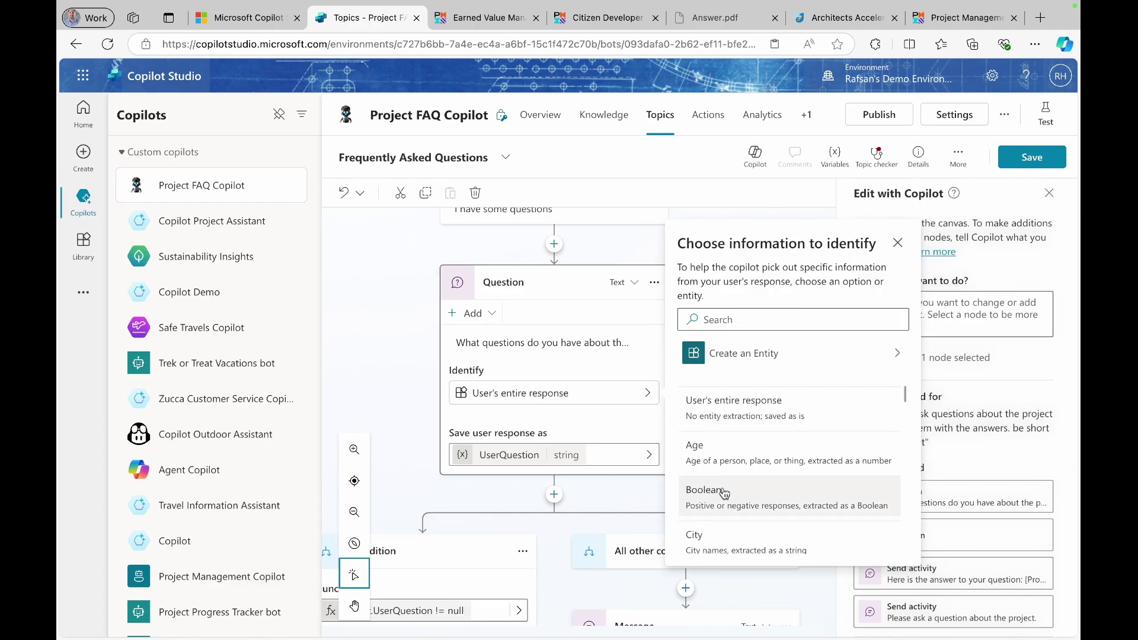
{"action": "left_click", "coordinate": [542, 438]}
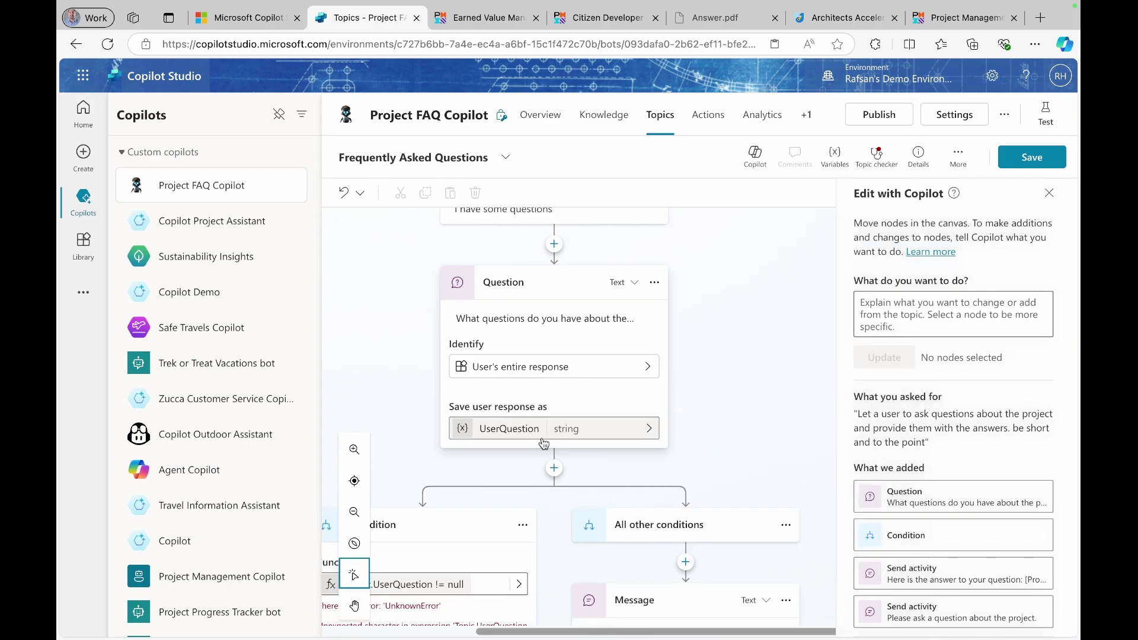
Step: Delete the Topic.UserQuestion != null condition below the Question node and save the topic
{"action": "scroll", "coordinate": [542, 438], "scroll_direction": "down", "scroll_amount": 3}
{"action": "scroll", "coordinate": [542, 437], "scroll_direction": "down", "scroll_amount": 1}
{"action": "scroll", "coordinate": [395, 308], "scroll_direction": "left", "scroll_amount": 2}
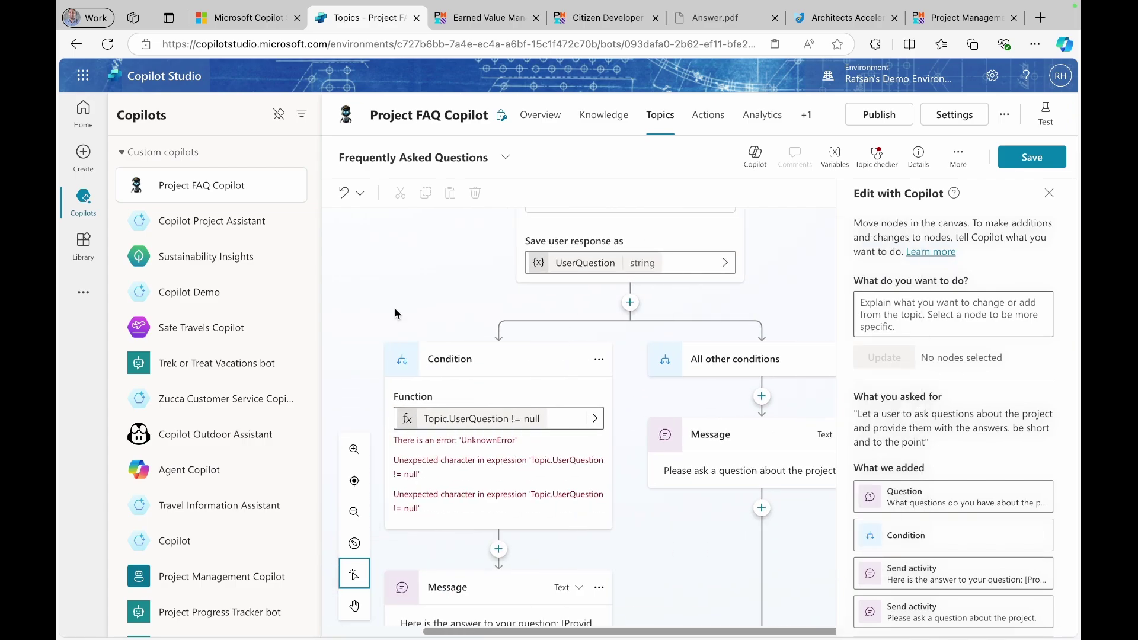
{"action": "scroll", "coordinate": [489, 414], "scroll_direction": "up", "scroll_amount": 2}
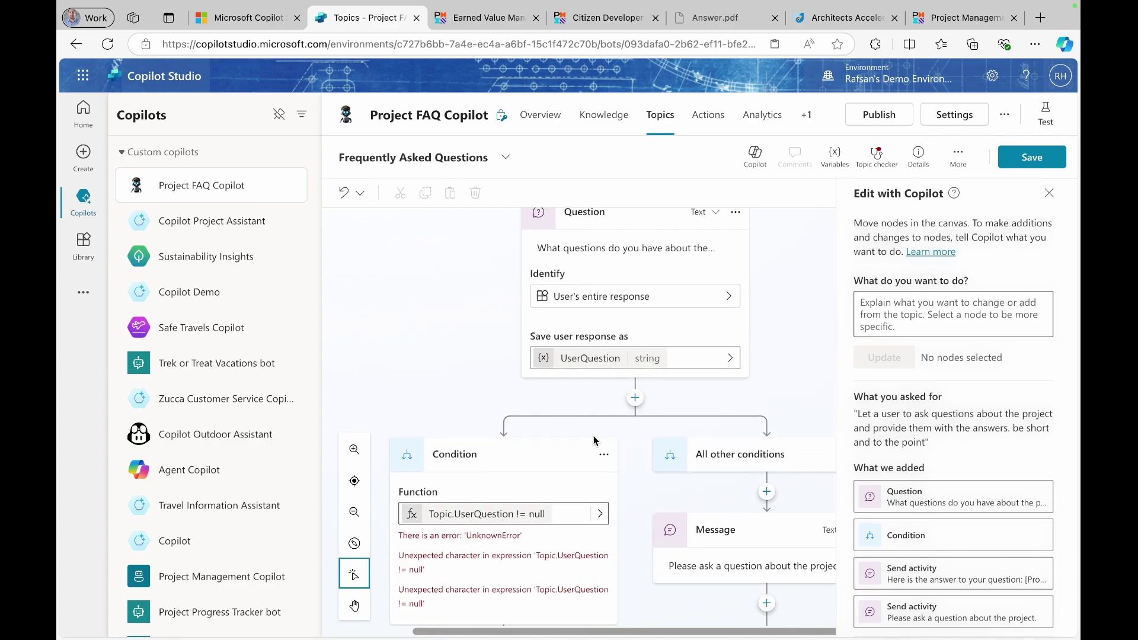
{"action": "left_click", "coordinate": [603, 455]}
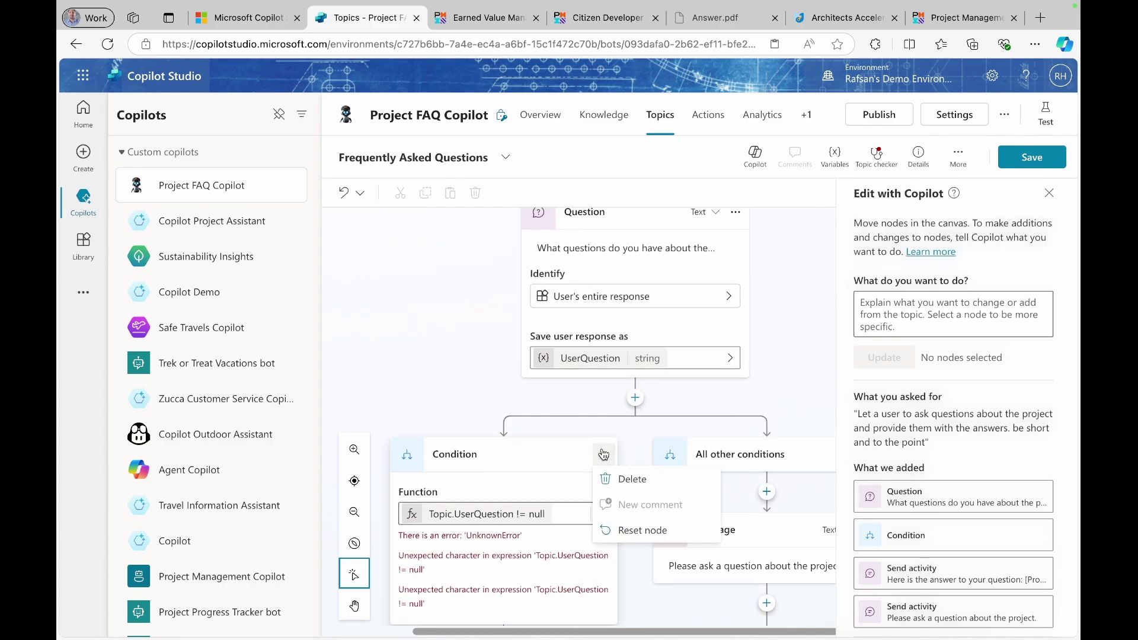
{"action": "left_click", "coordinate": [623, 477]}
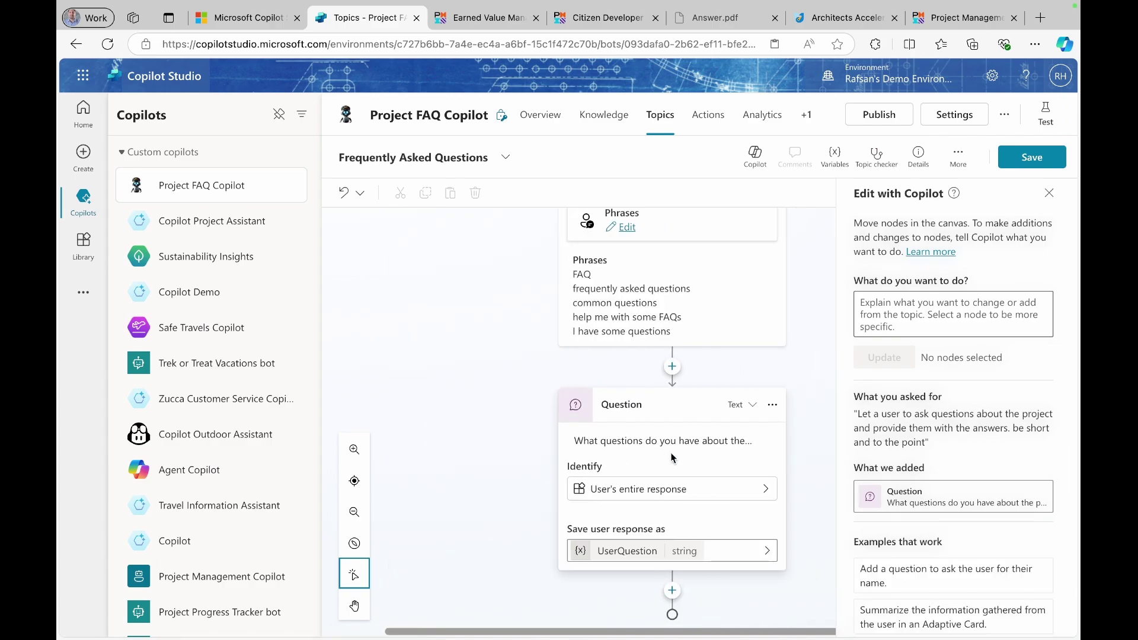
{"action": "left_click", "coordinate": [1036, 158]}
{"action": "left_click", "coordinate": [1049, 195]}
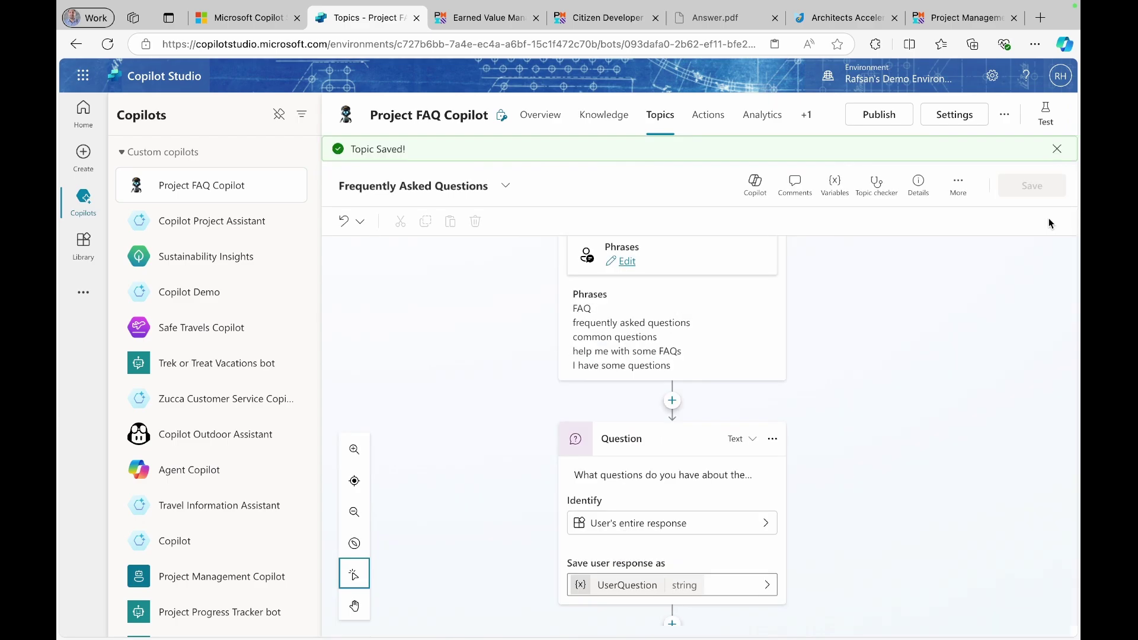
Step: Restart the test conversation and send "I have a question?" to trigger the Frequently Asked Questions topic
{"action": "left_click", "coordinate": [1046, 116]}
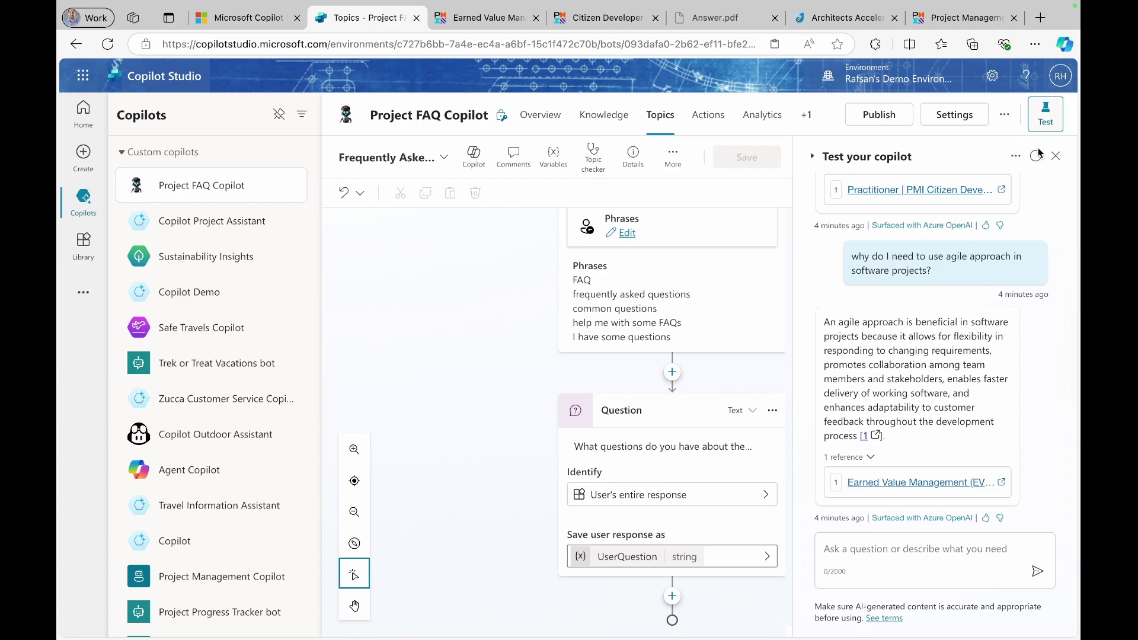
{"action": "left_click", "coordinate": [1037, 156]}
{"action": "left_click", "coordinate": [849, 543]}
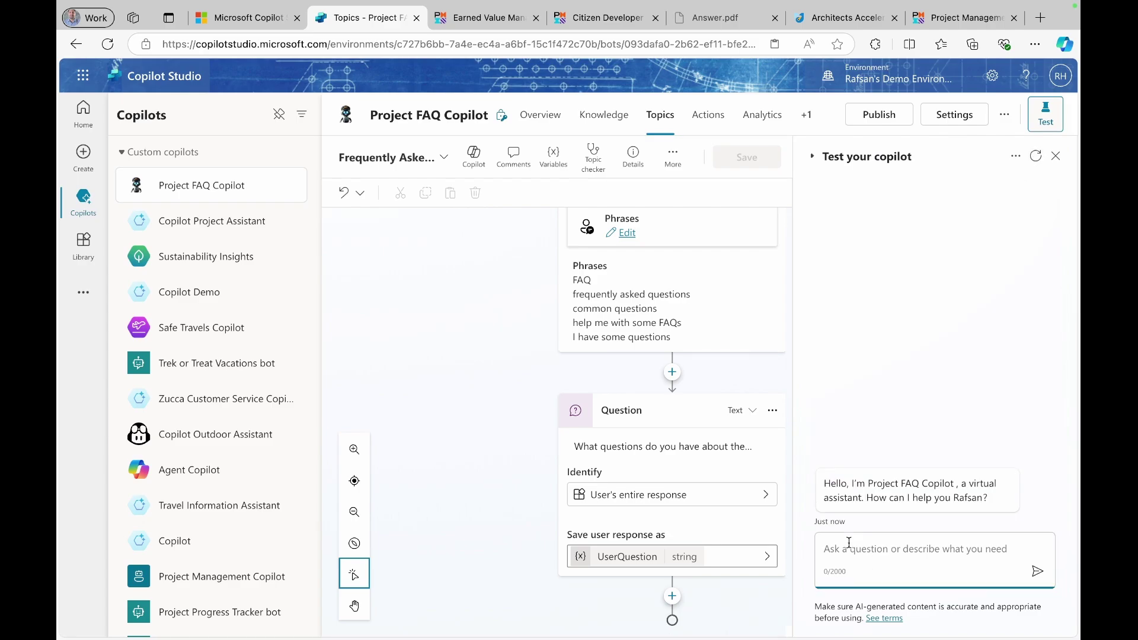
{"action": "type", "text": "I "}
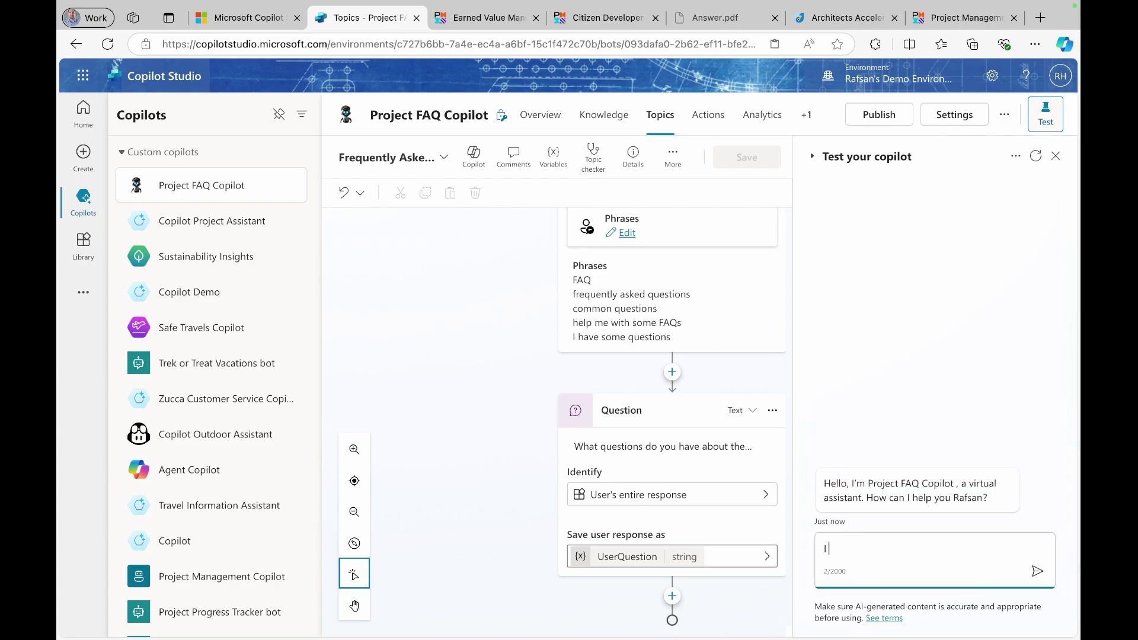
{"action": "type", "text": "have a question?"}
{"action": "key", "text": "Return"}
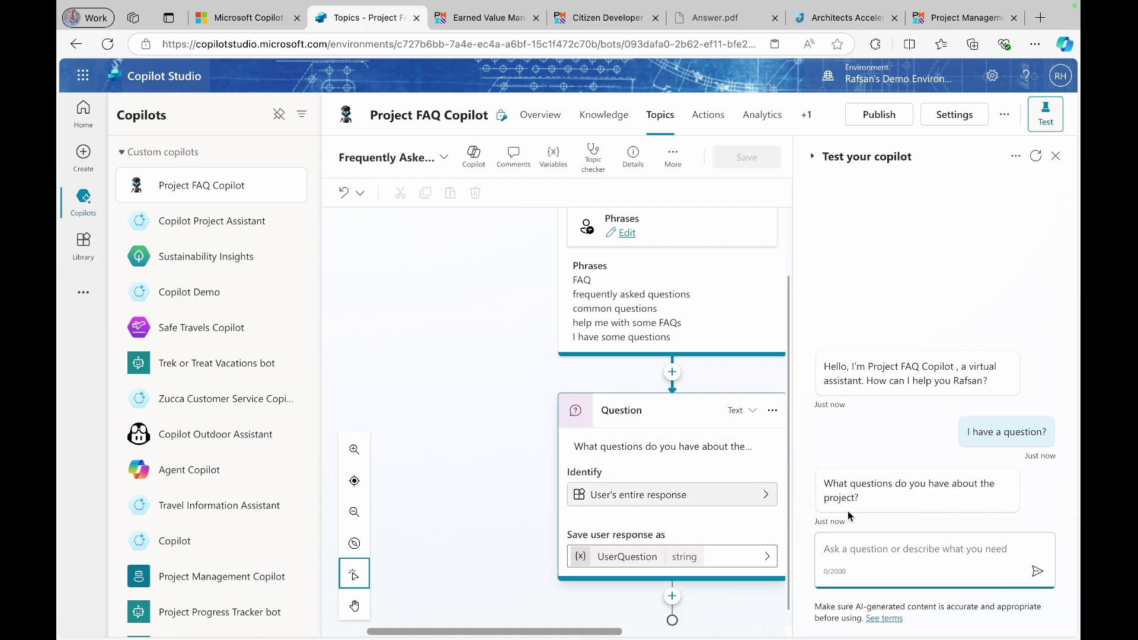
Step: Add a Generative answers node directly below the Question node in the Frequently Asked Questions topic
{"action": "scroll", "coordinate": [660, 503], "scroll_direction": "down", "scroll_amount": 1}
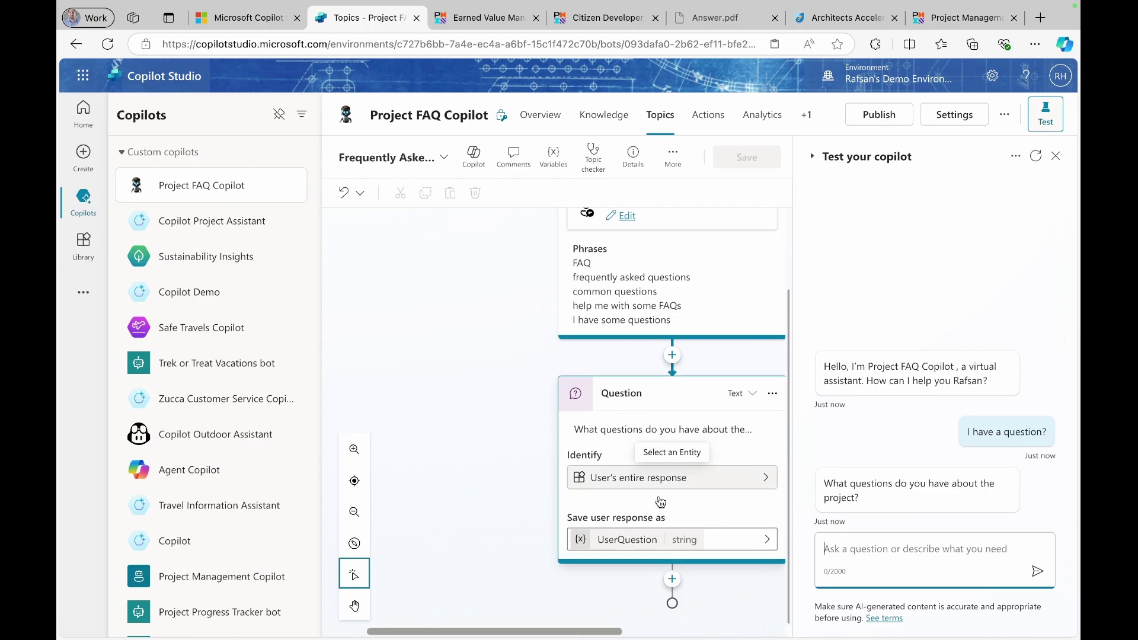
{"action": "left_click", "coordinate": [672, 581]}
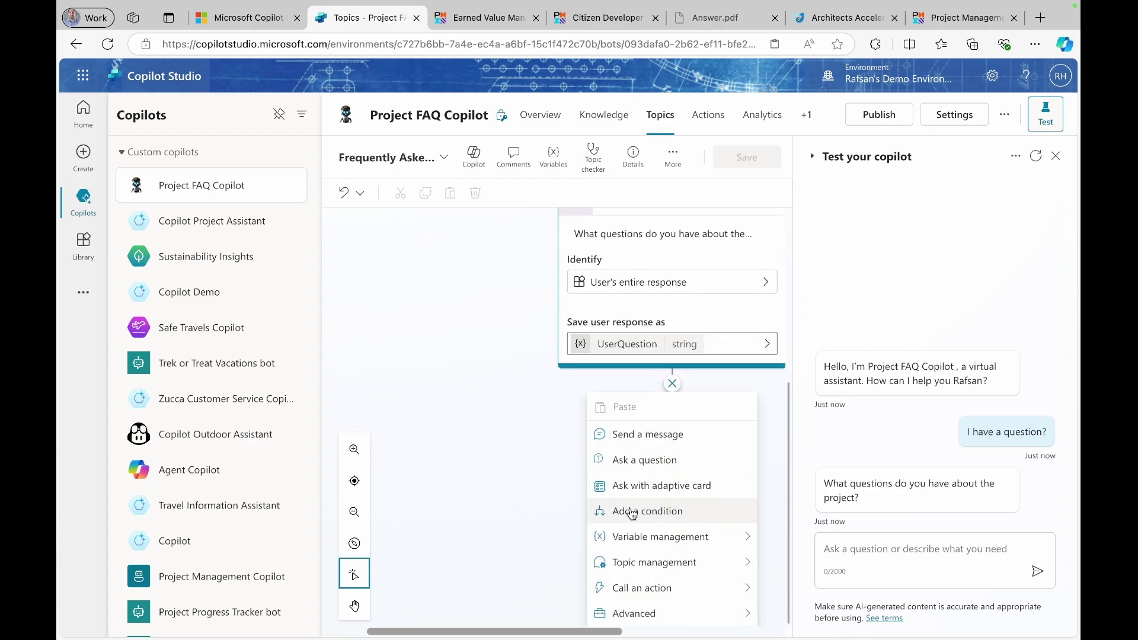
{"action": "mouse_move", "coordinate": [651, 570]}
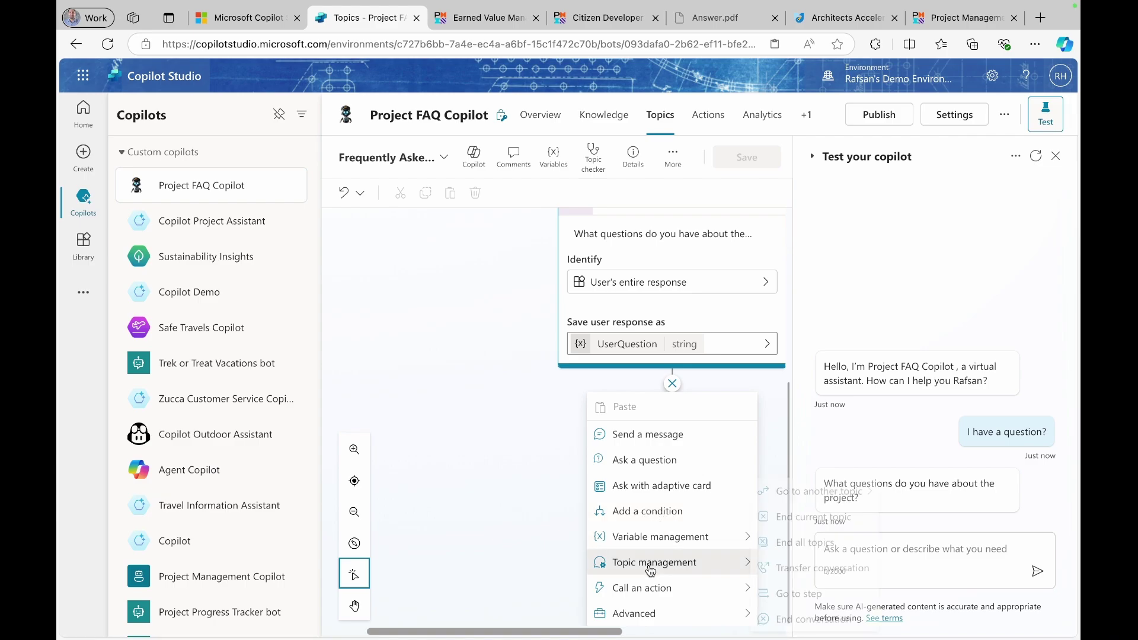
{"action": "mouse_move", "coordinate": [663, 622]}
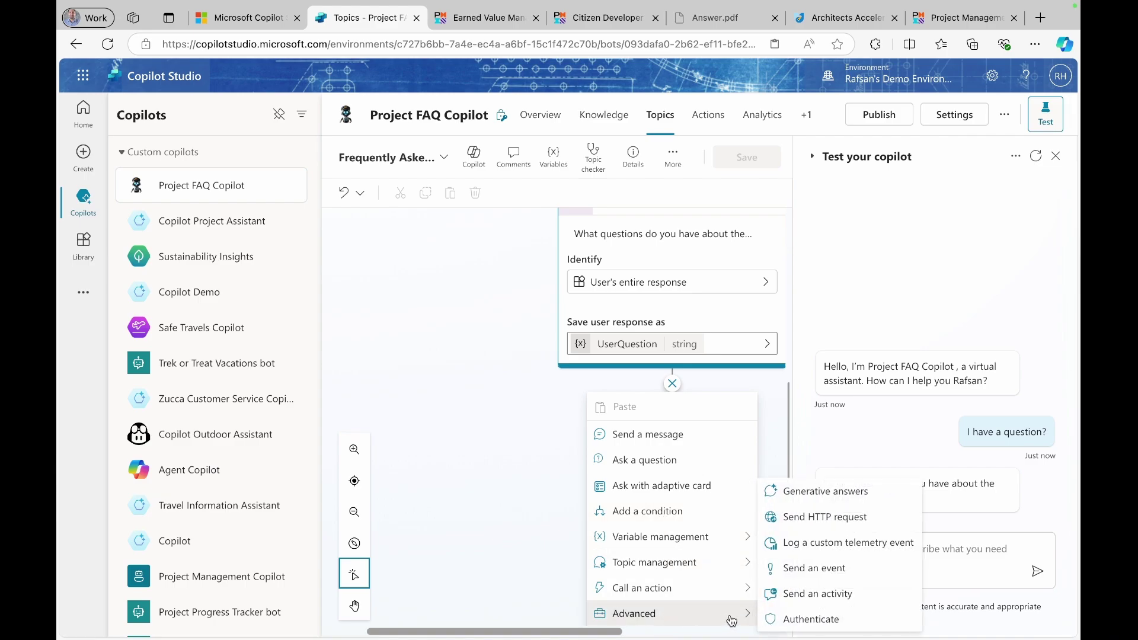
{"action": "left_click", "coordinate": [799, 498]}
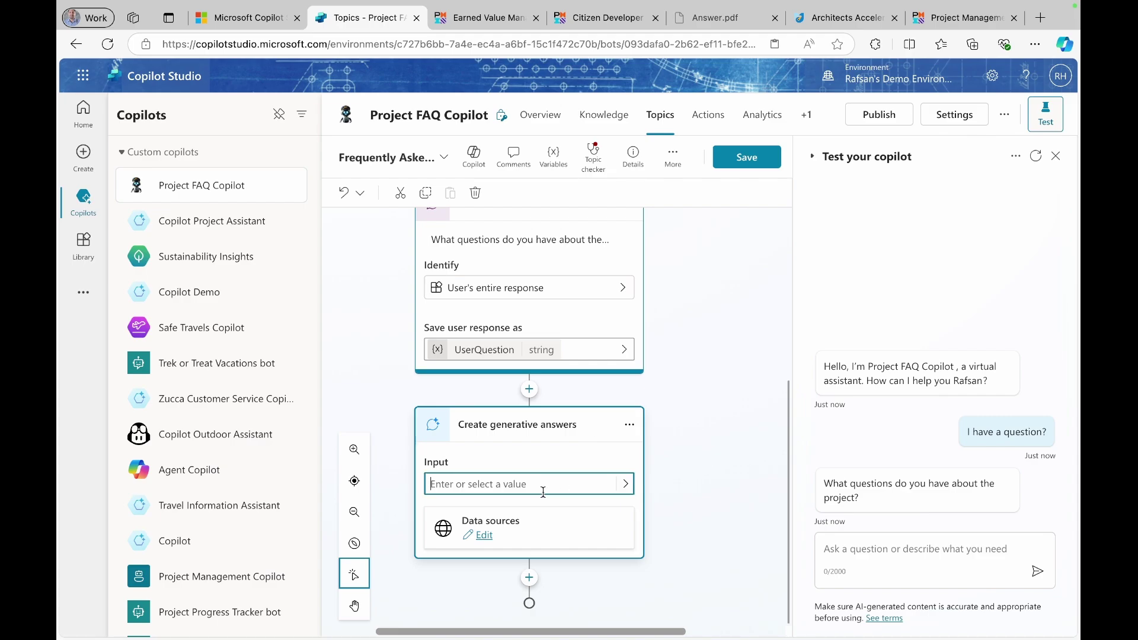
Step: Set the generative answers node's input to the UserQuestion custom variable and save the topic
{"action": "left_click", "coordinate": [627, 485]}
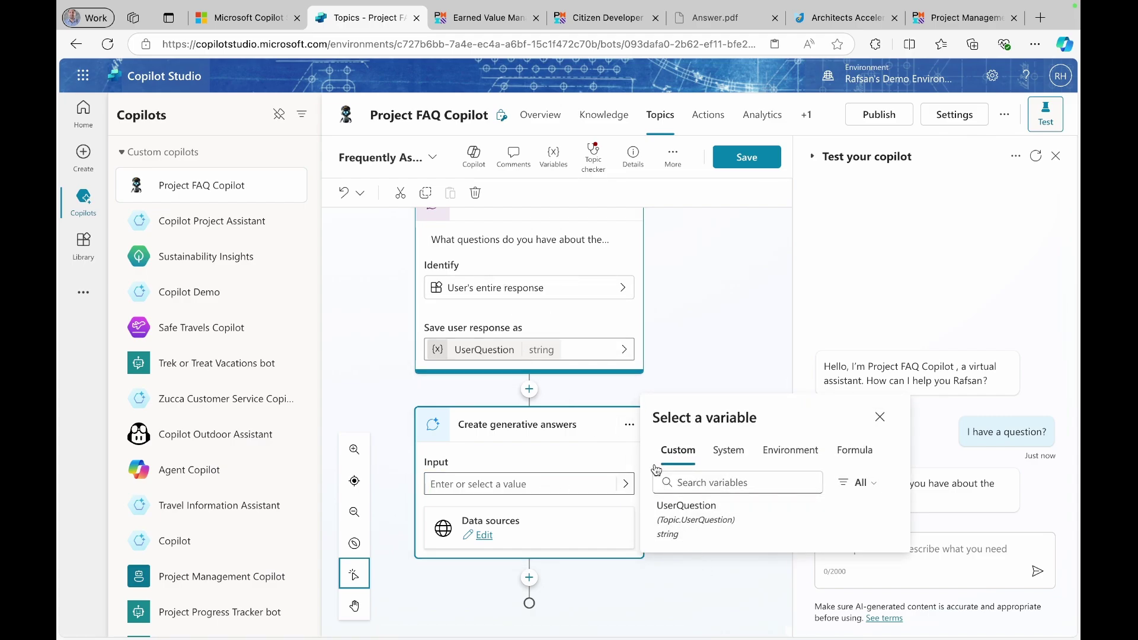
{"action": "scroll", "coordinate": [533, 279], "scroll_direction": "up", "scroll_amount": 1}
{"action": "scroll", "coordinate": [529, 461], "scroll_direction": "down", "scroll_amount": 1}
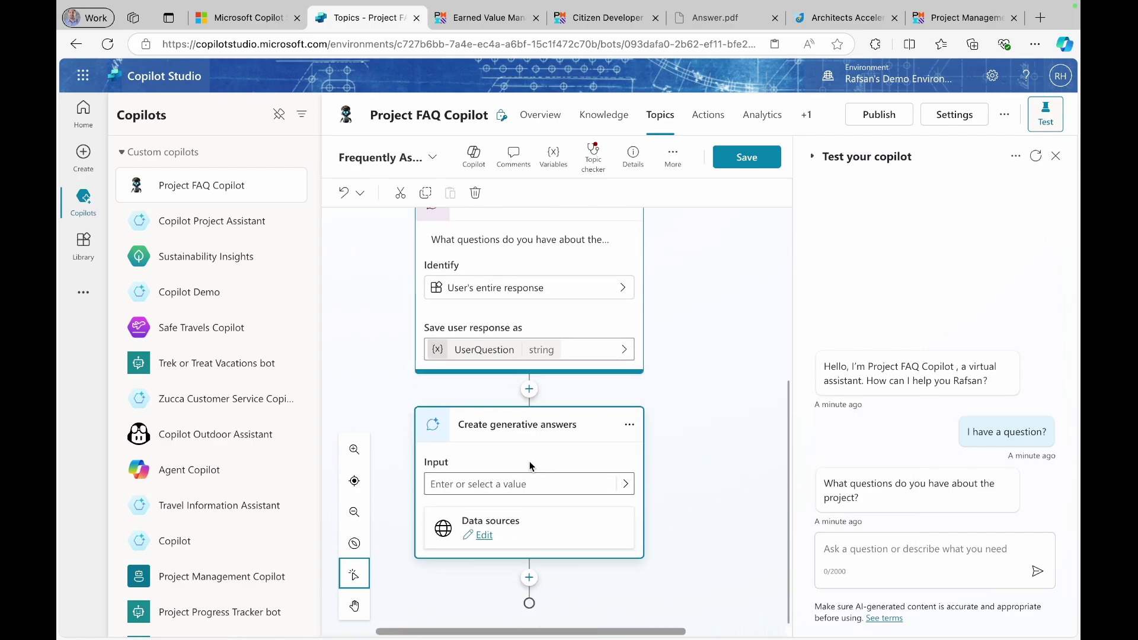
{"action": "left_click", "coordinate": [625, 484]}
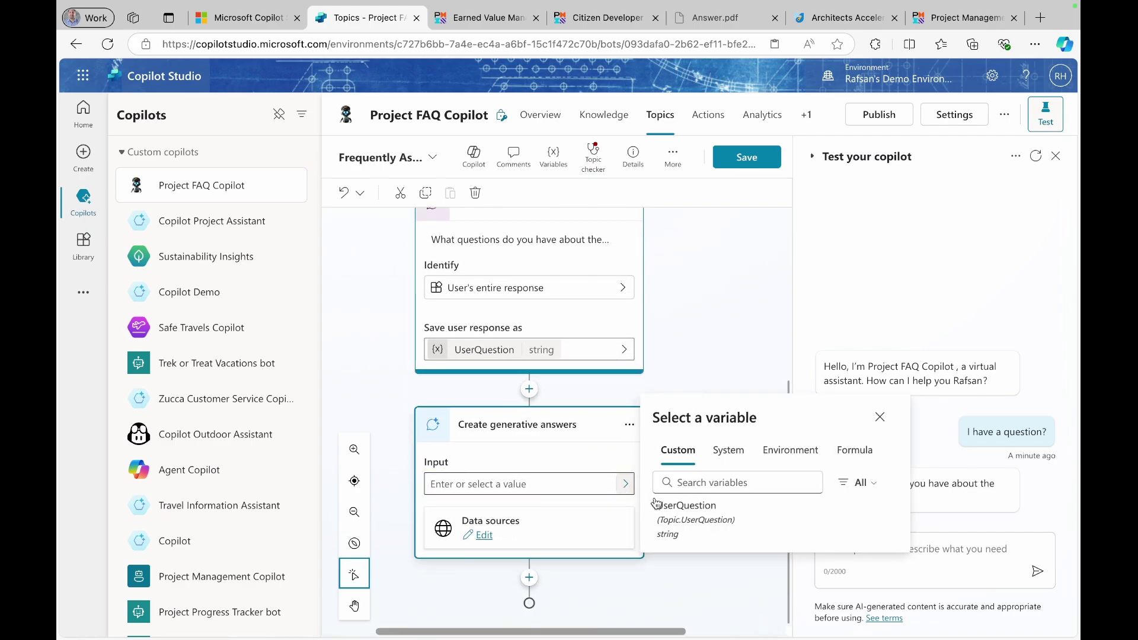
{"action": "left_click", "coordinate": [682, 519]}
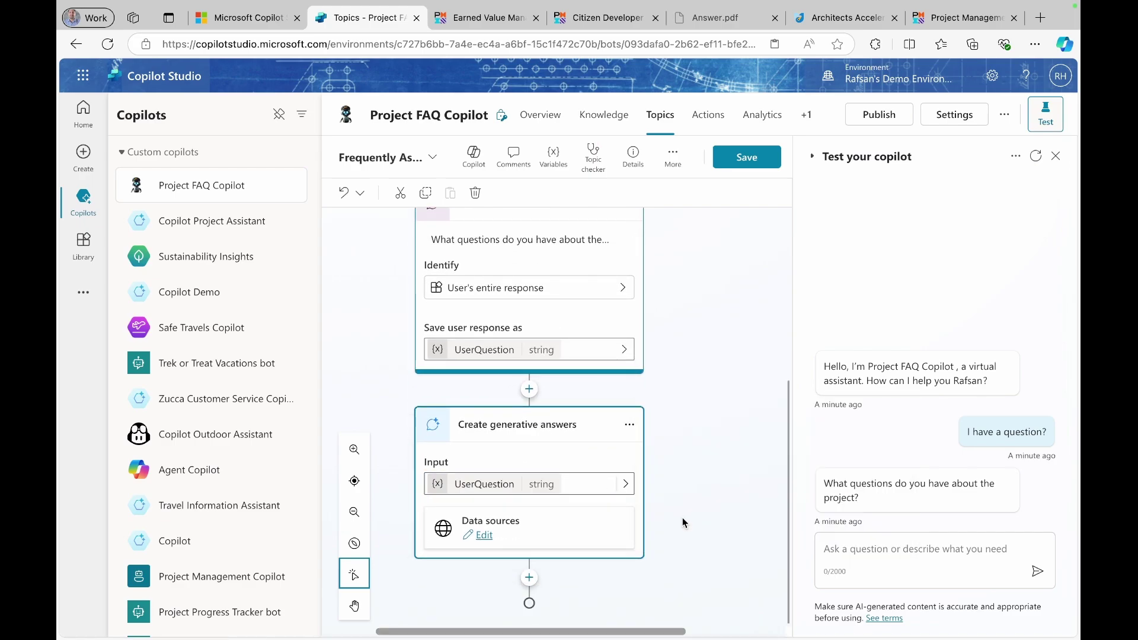
{"action": "left_click", "coordinate": [745, 159]}
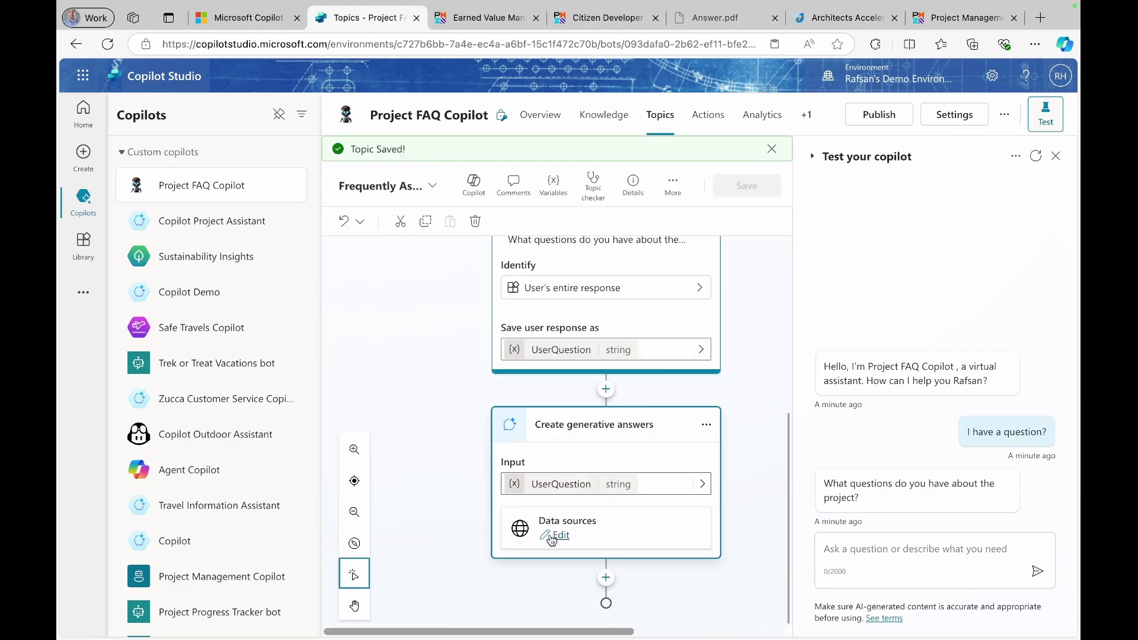
Step: In the generative answers data sources, disallow the AI's own general knowledge and enable searching only selected sources
{"action": "left_click", "coordinate": [554, 536]}
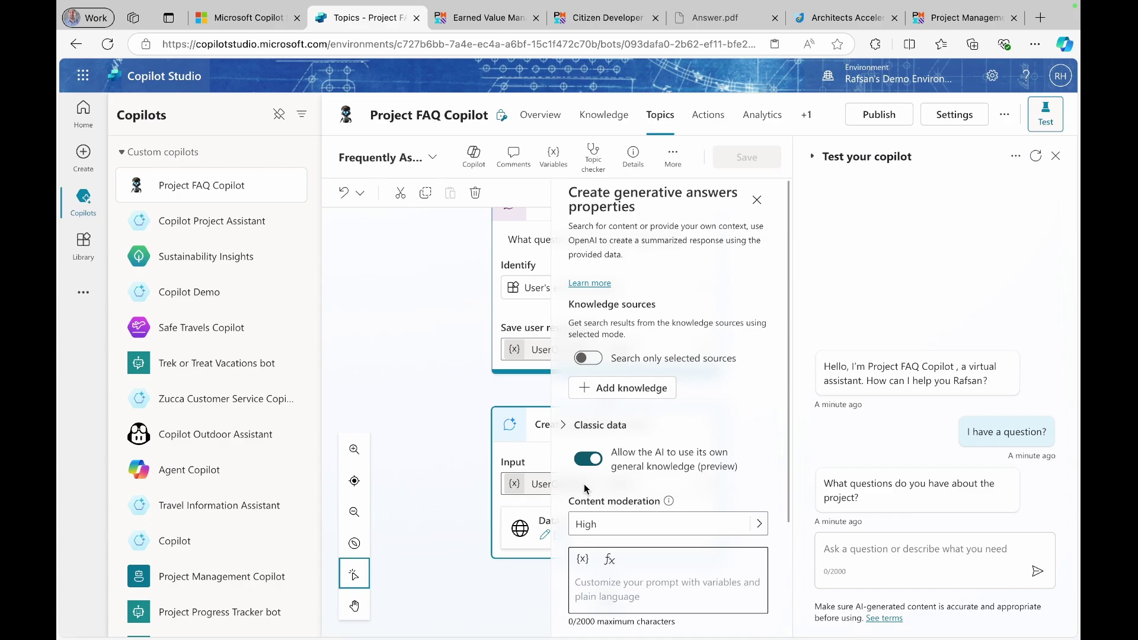
{"action": "left_click", "coordinate": [586, 461]}
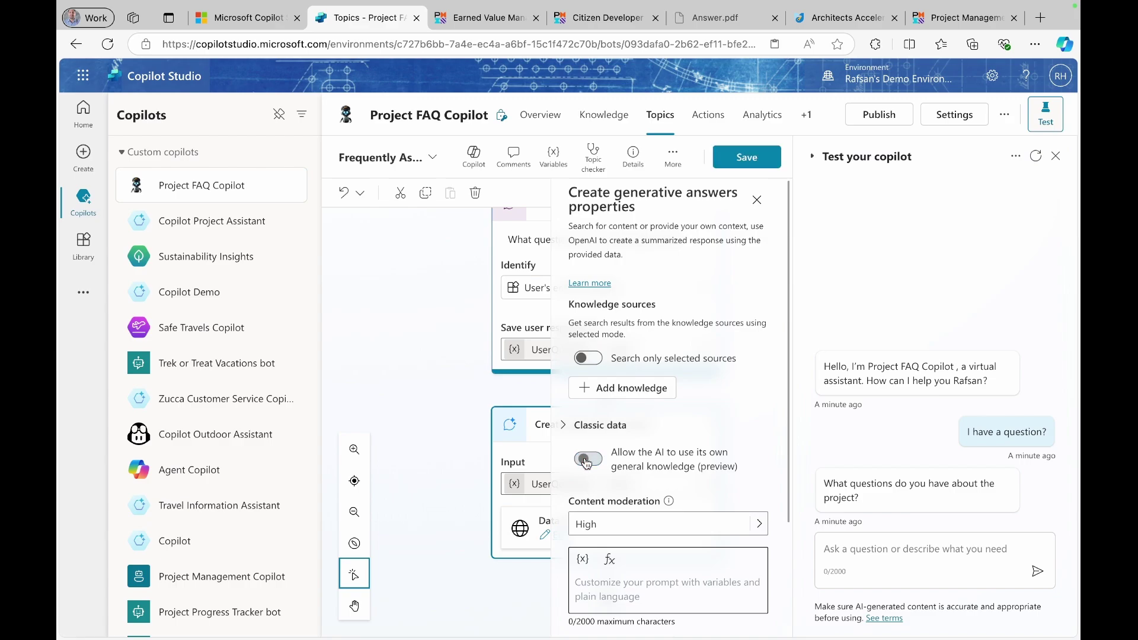
{"action": "left_click", "coordinate": [598, 361]}
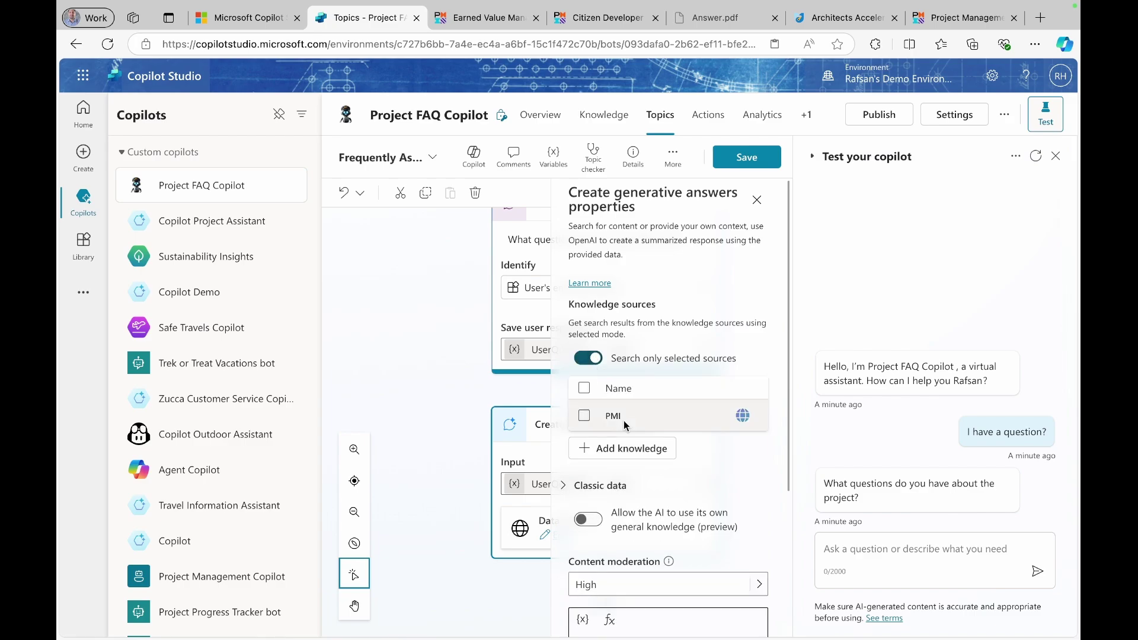
Step: Upload SampleProjectFAQs.pdf from the Desktop as a new file knowledge source for the generative answers node
{"action": "left_click", "coordinate": [617, 449]}
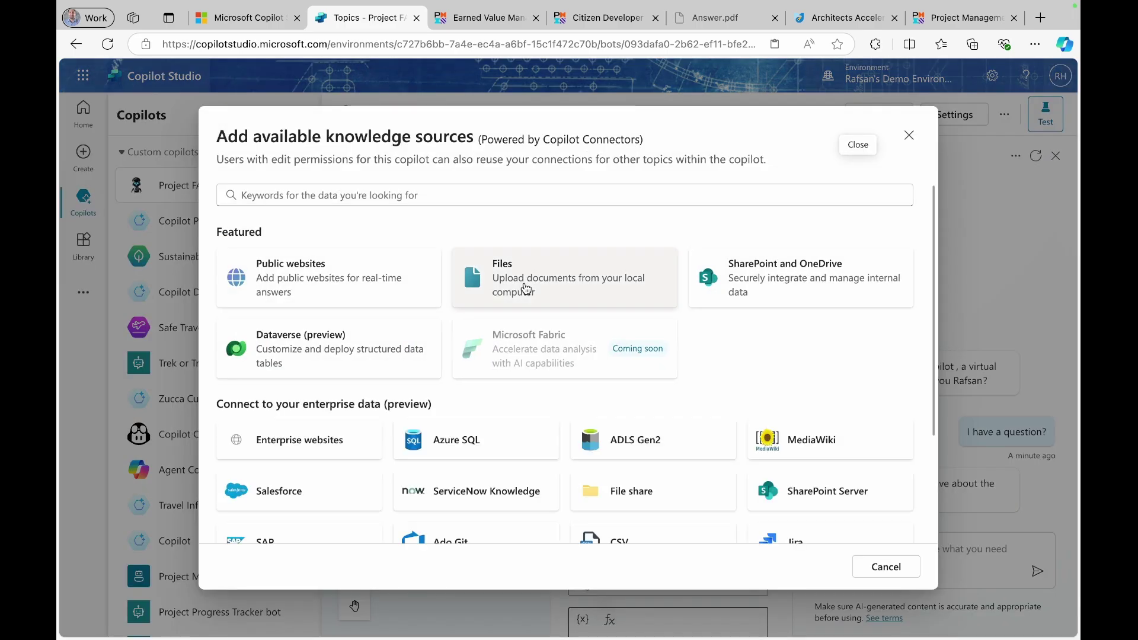
{"action": "left_click", "coordinate": [526, 289]}
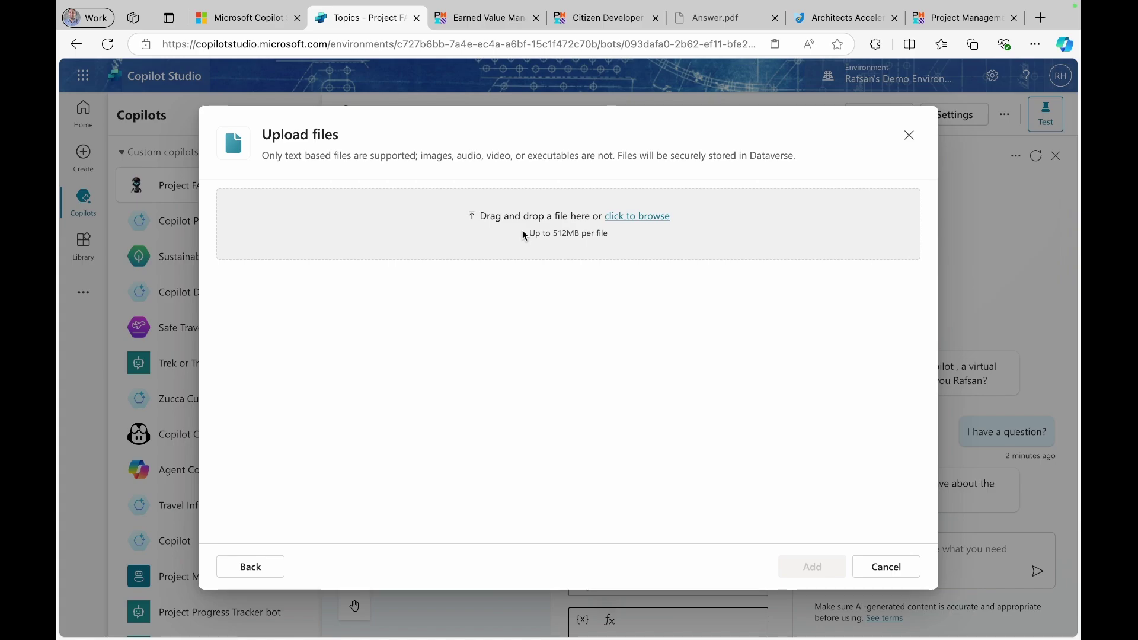
{"action": "left_click", "coordinate": [637, 216]}
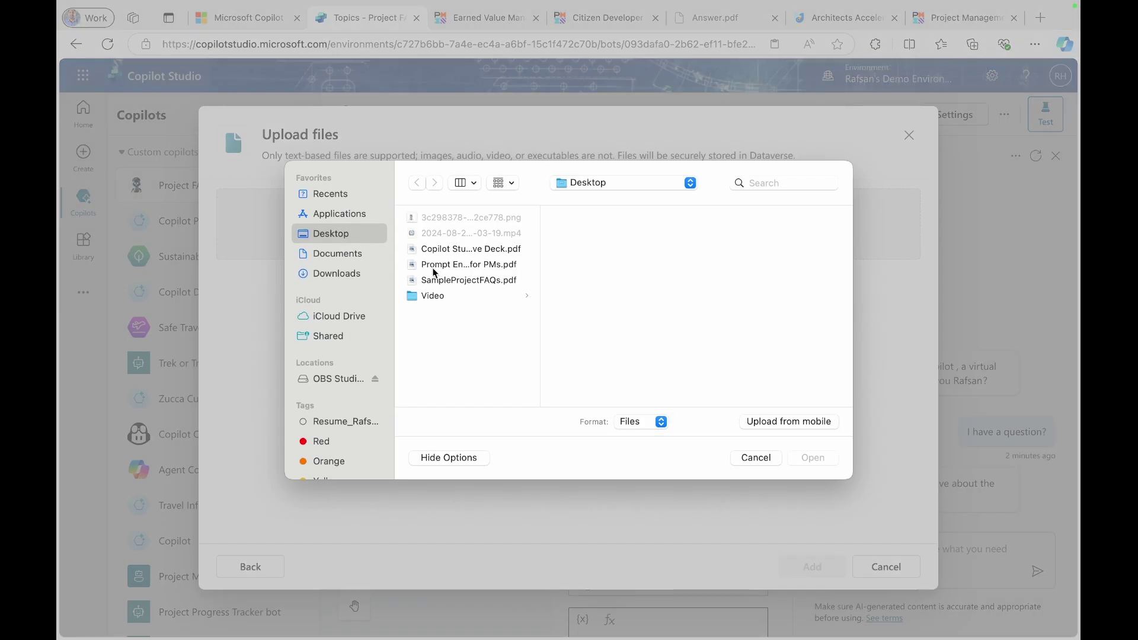
{"action": "left_click", "coordinate": [442, 281]}
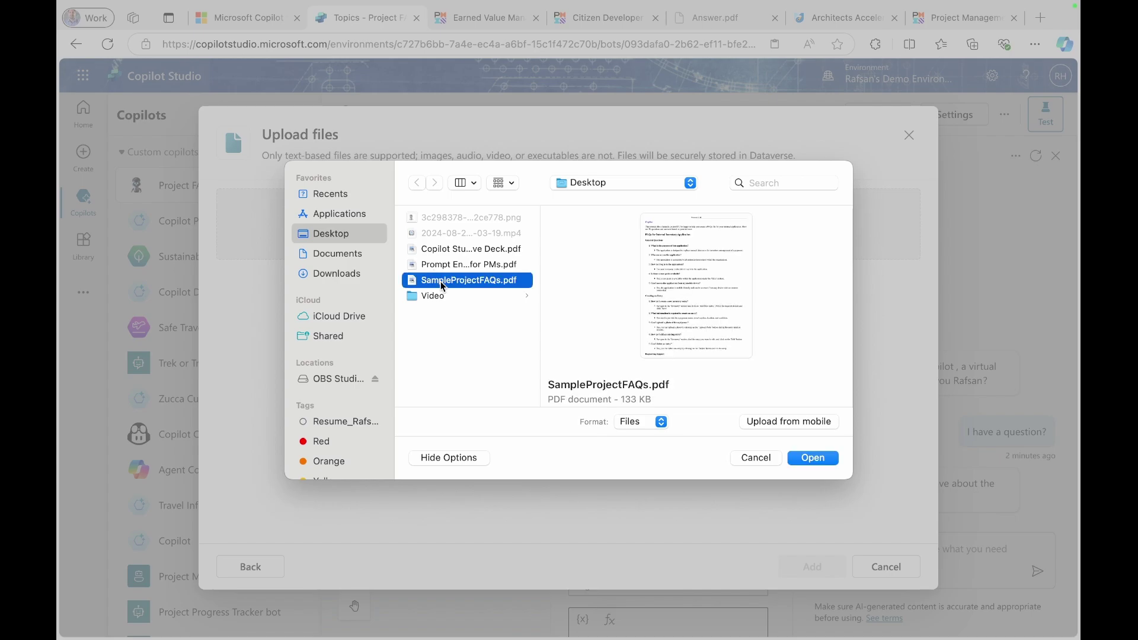
{"action": "left_click", "coordinate": [815, 459]}
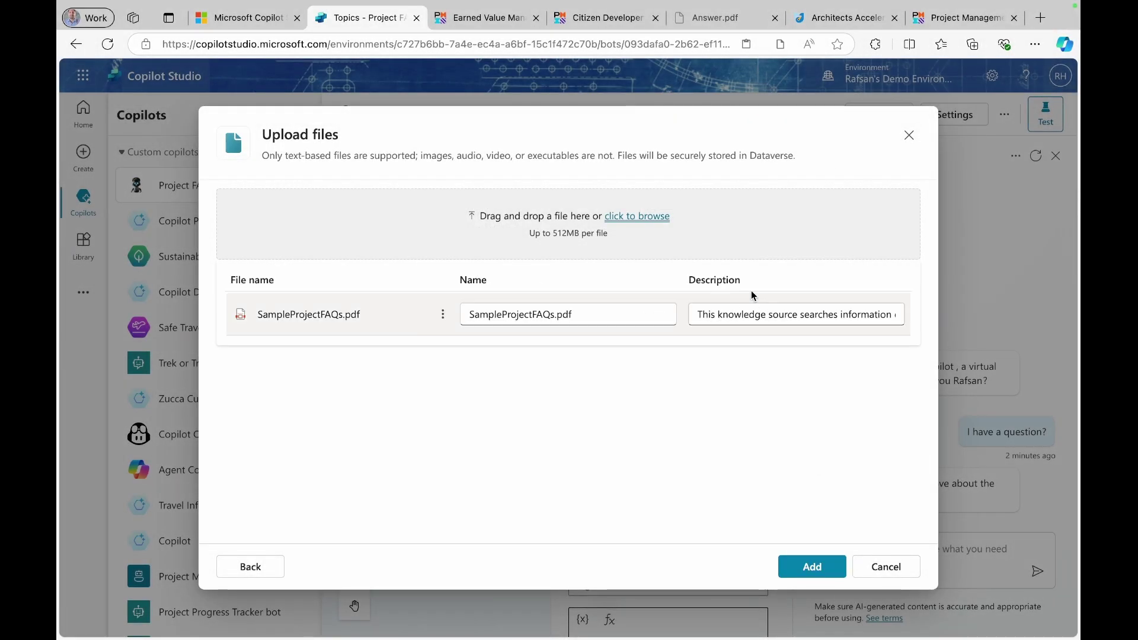
{"action": "left_click", "coordinate": [812, 570]}
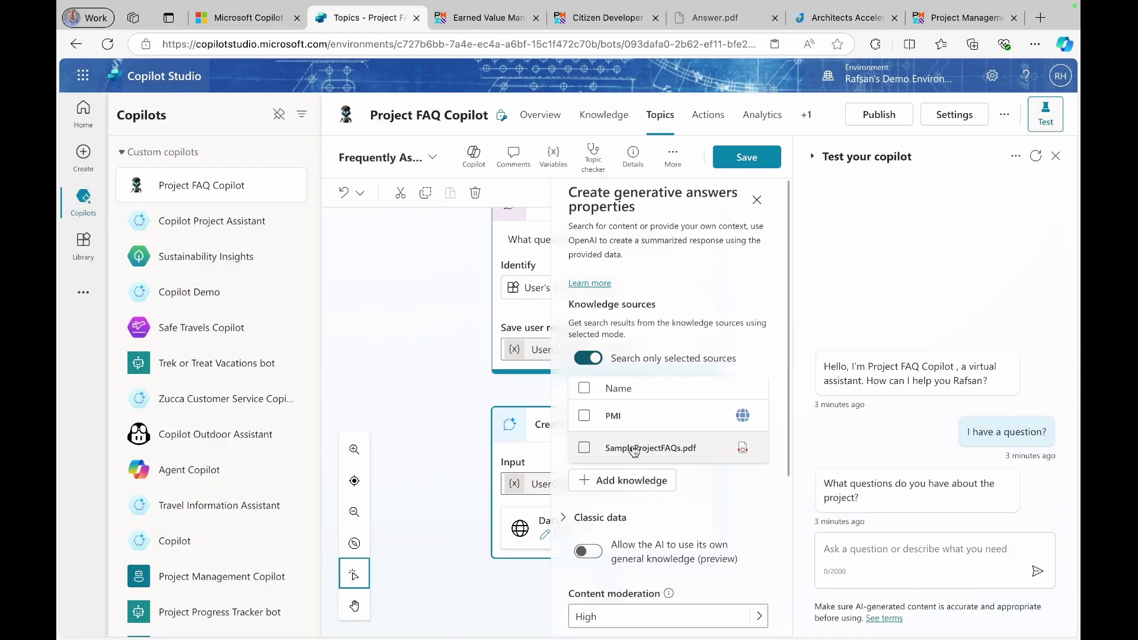
Step: Select SampleProjectFAQs.pdf as the node's only knowledge source and save the topic
{"action": "left_click", "coordinate": [584, 449]}
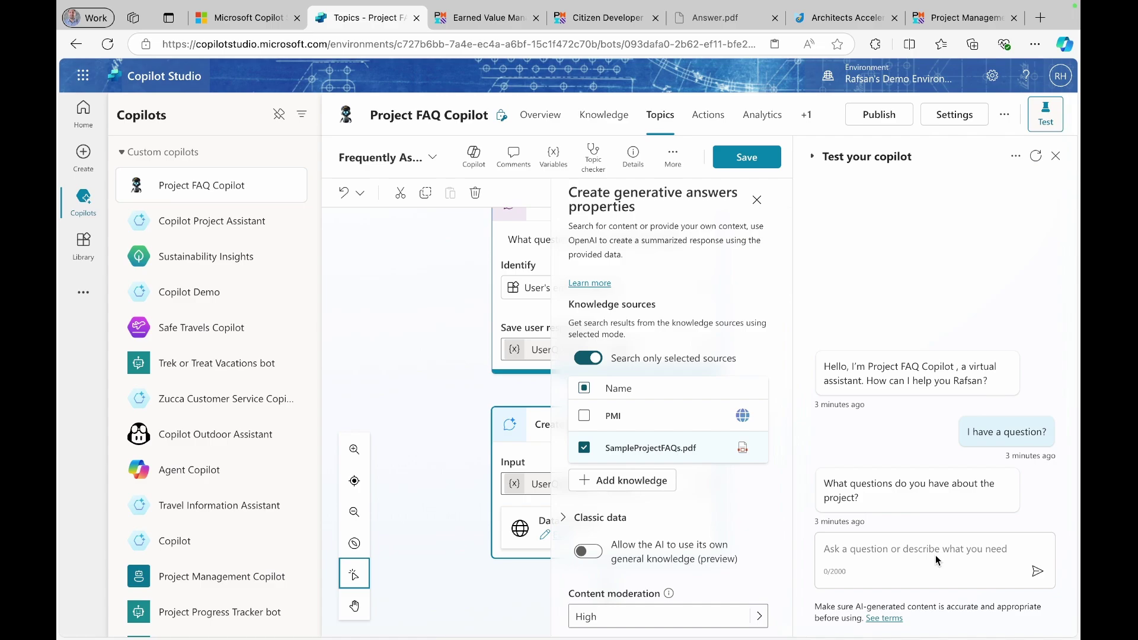
{"action": "scroll", "coordinate": [659, 375], "scroll_direction": "down", "scroll_amount": 2}
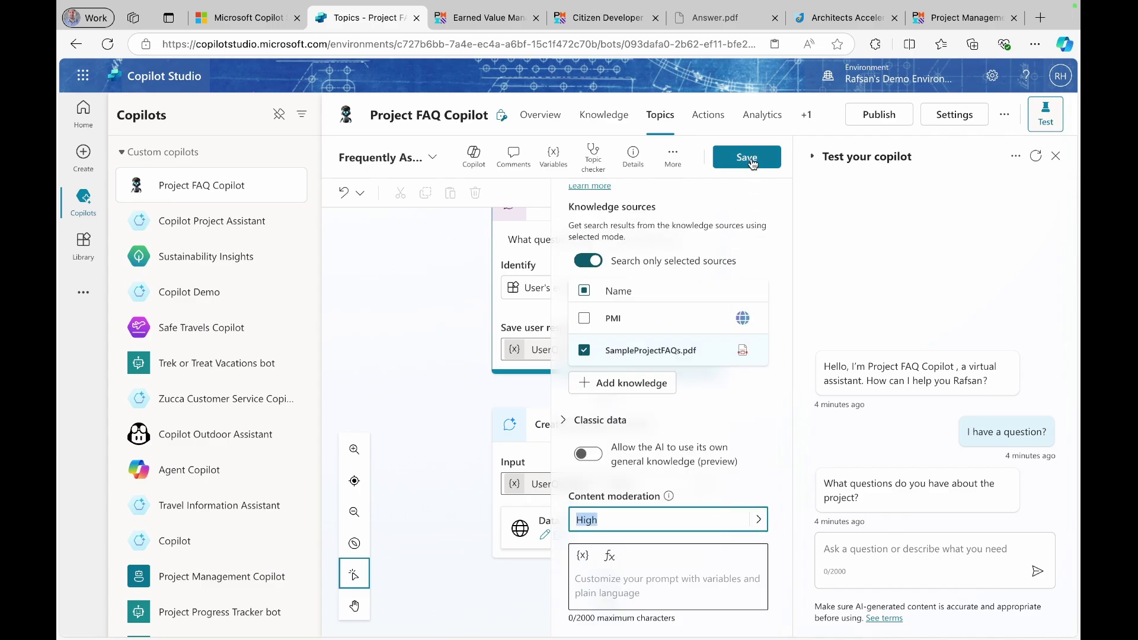
{"action": "left_click", "coordinate": [752, 158]}
Step: Restart the test conversation and send "I have a question" to trigger the Frequently Asked Questions topic
{"action": "left_click", "coordinate": [1036, 156]}
{"action": "type", "text": "I h"}
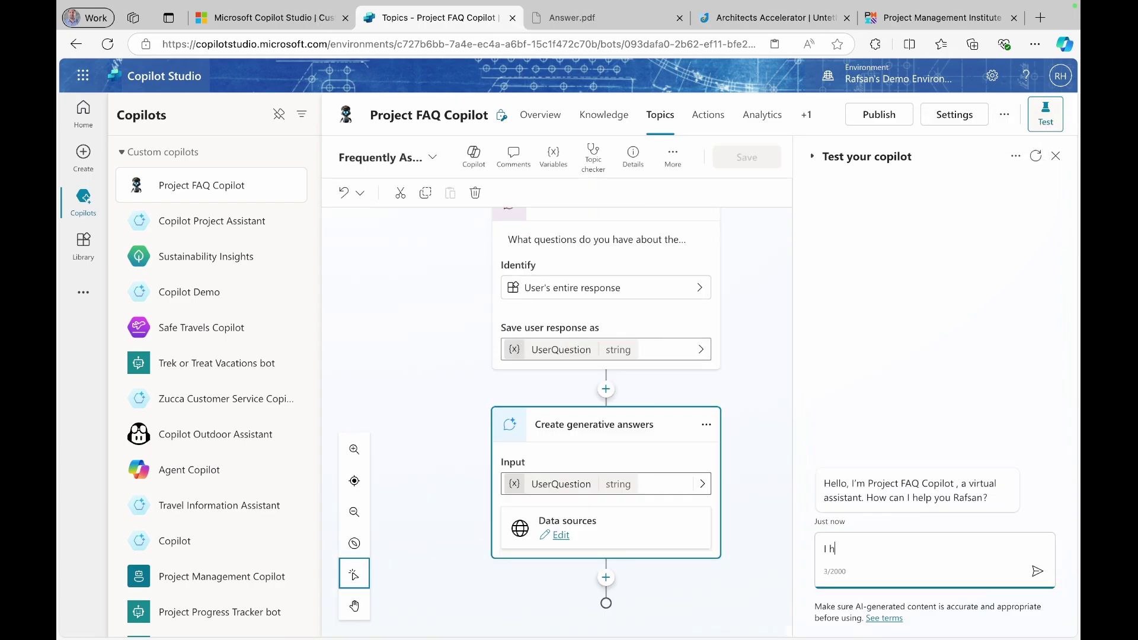
{"action": "type", "text": "ave a question"}
{"action": "key", "text": "Return"}
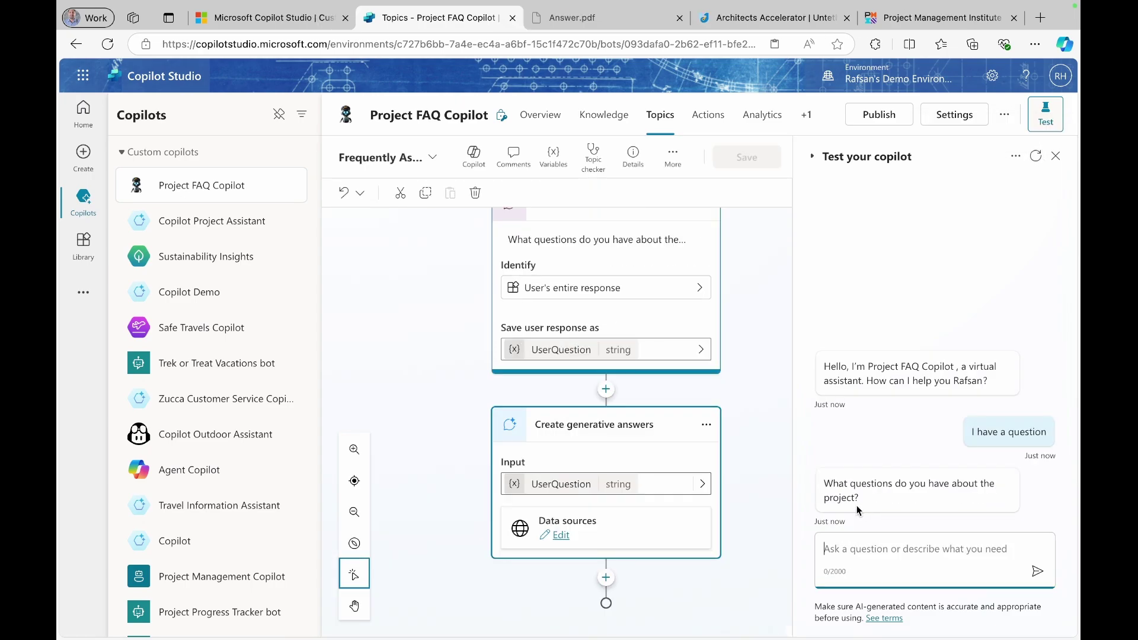
Step: Copy the question "Can I upload a photo of the equipment?" from Answer.pdf and send it in the test conversation
{"action": "left_click", "coordinate": [572, 18]}
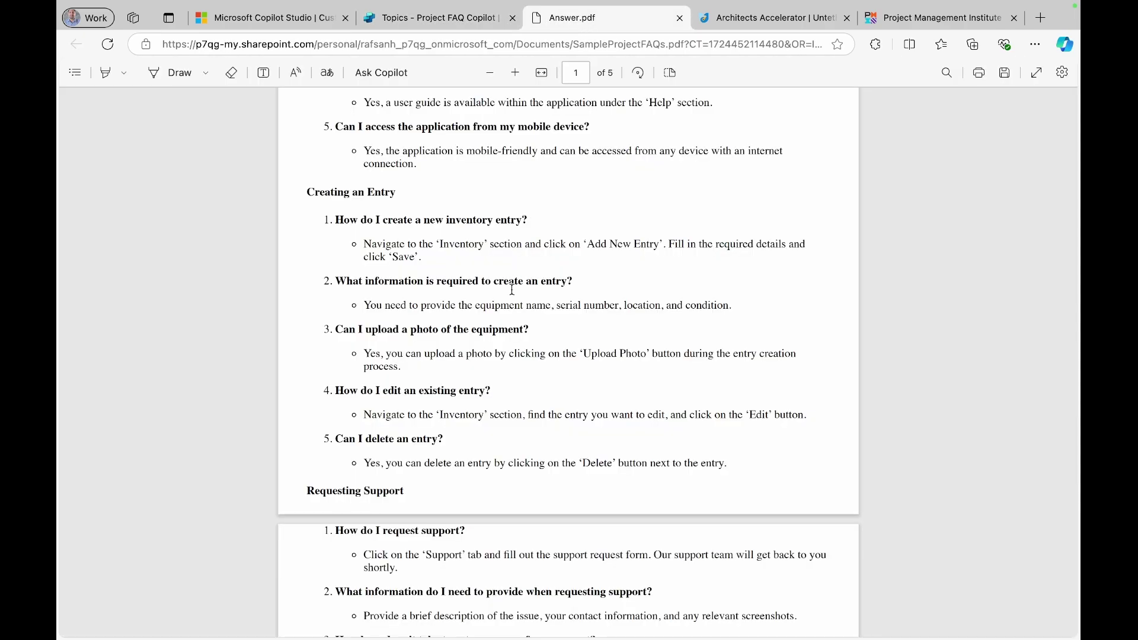
{"action": "scroll", "coordinate": [511, 290], "scroll_direction": "down", "scroll_amount": 1}
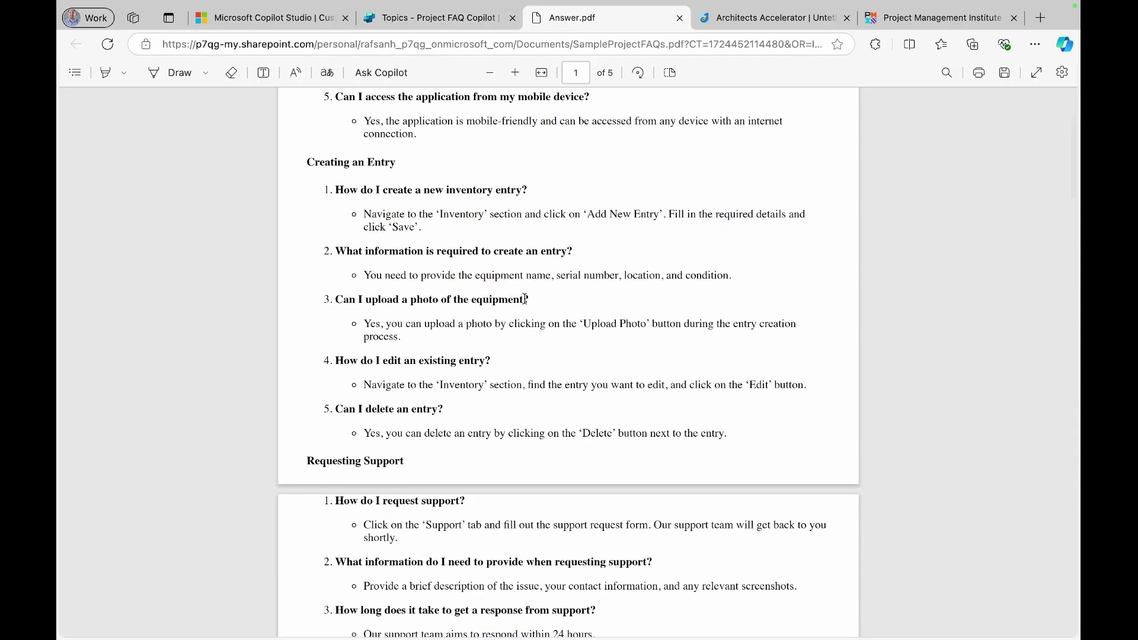
{"action": "left_click_drag", "start_coordinate": [528, 300], "coordinate": [333, 299]}
{"action": "key", "text": "ctrl+c"}
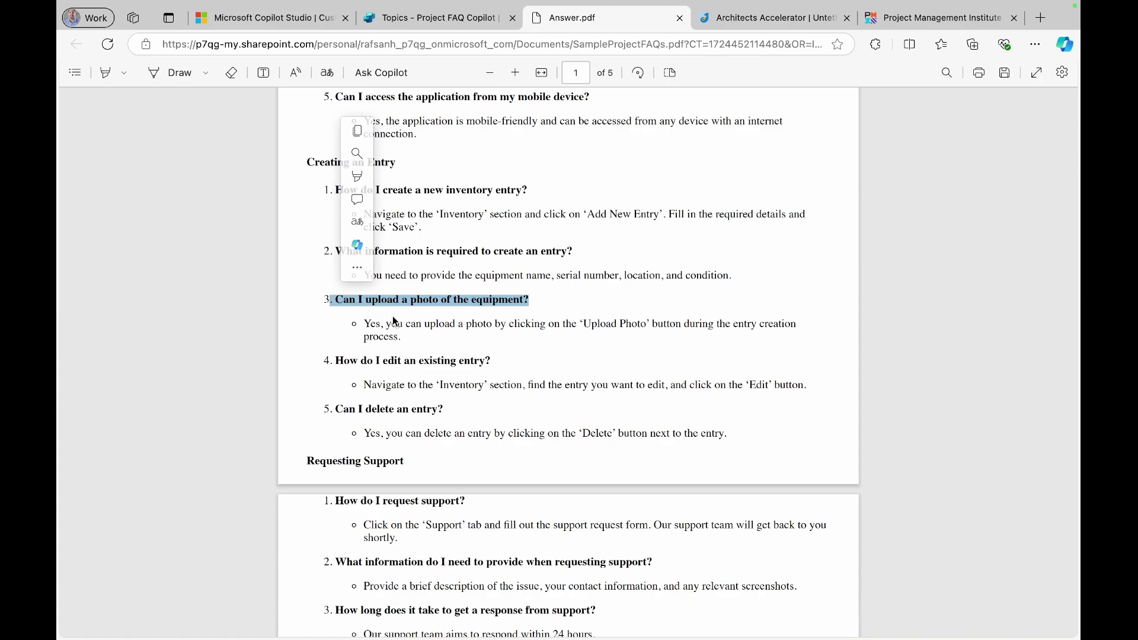
{"action": "left_click", "coordinate": [457, 23]}
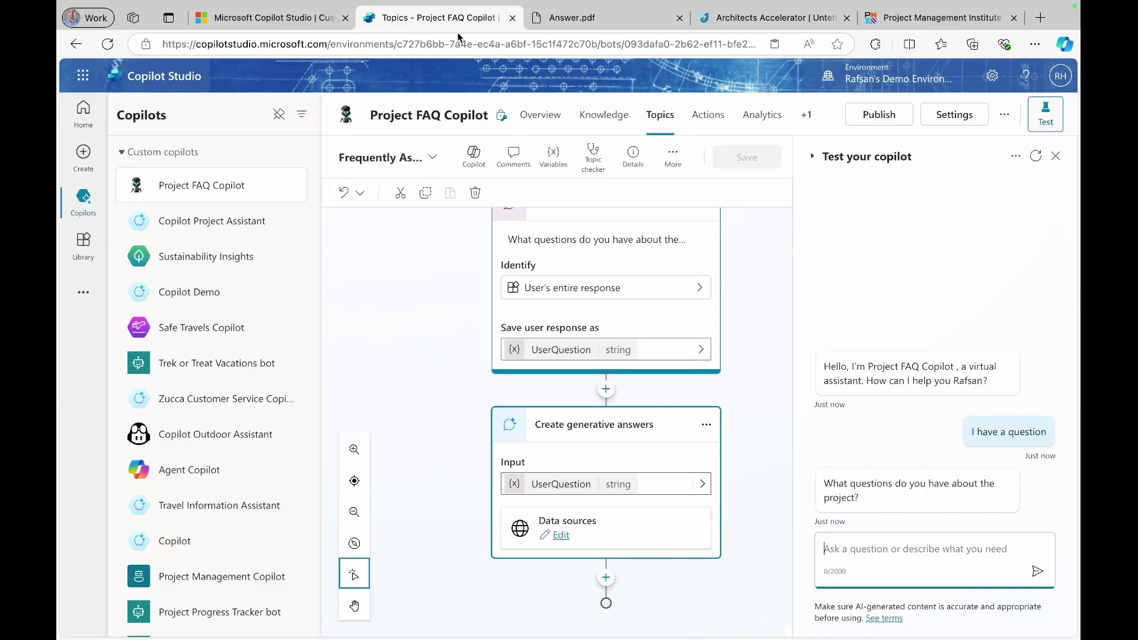
{"action": "left_click", "coordinate": [873, 556]}
{"action": "key", "text": "ctrl+v"}
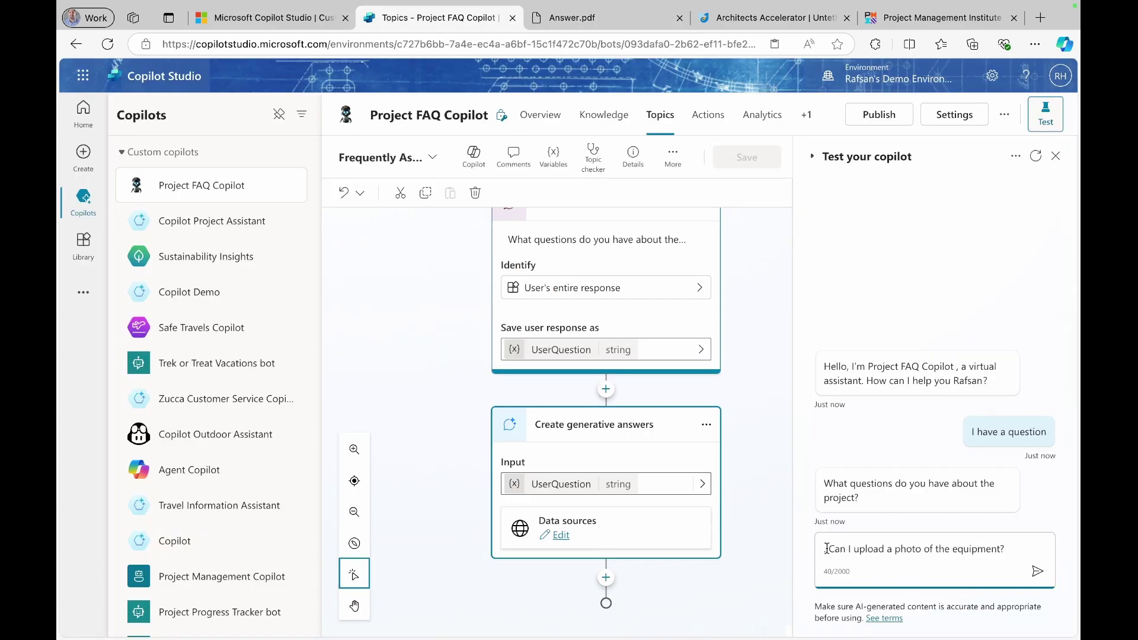
{"action": "key", "text": "Return"}
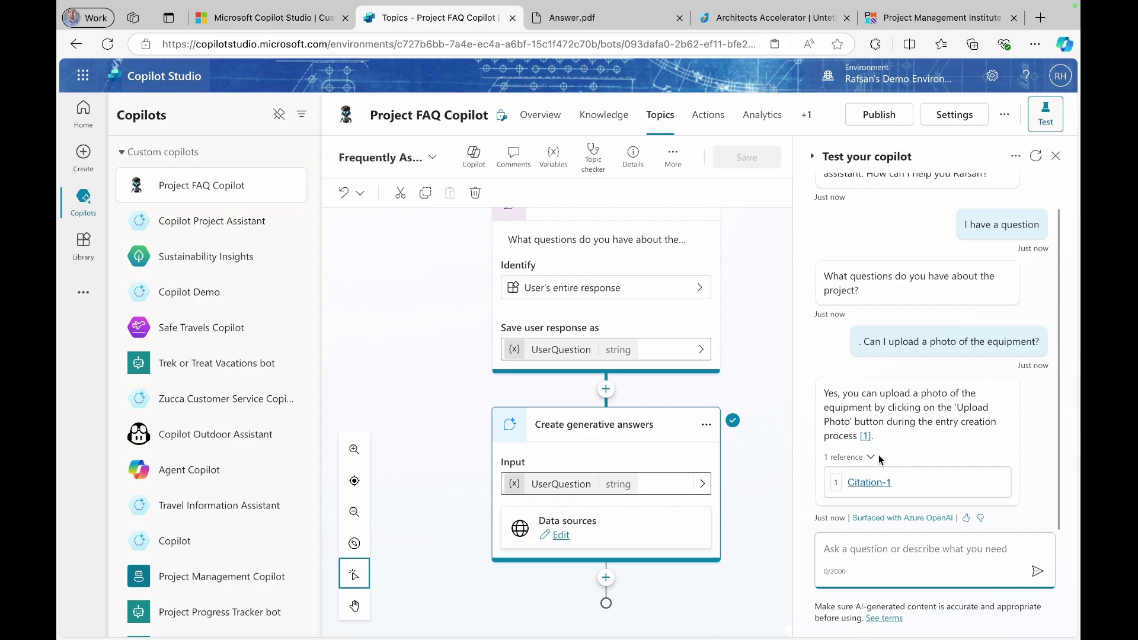
Step: Check the copilot's reply against the photo upload answer in Answer.pdf, and return to the topic
{"action": "left_click", "coordinate": [578, 18]}
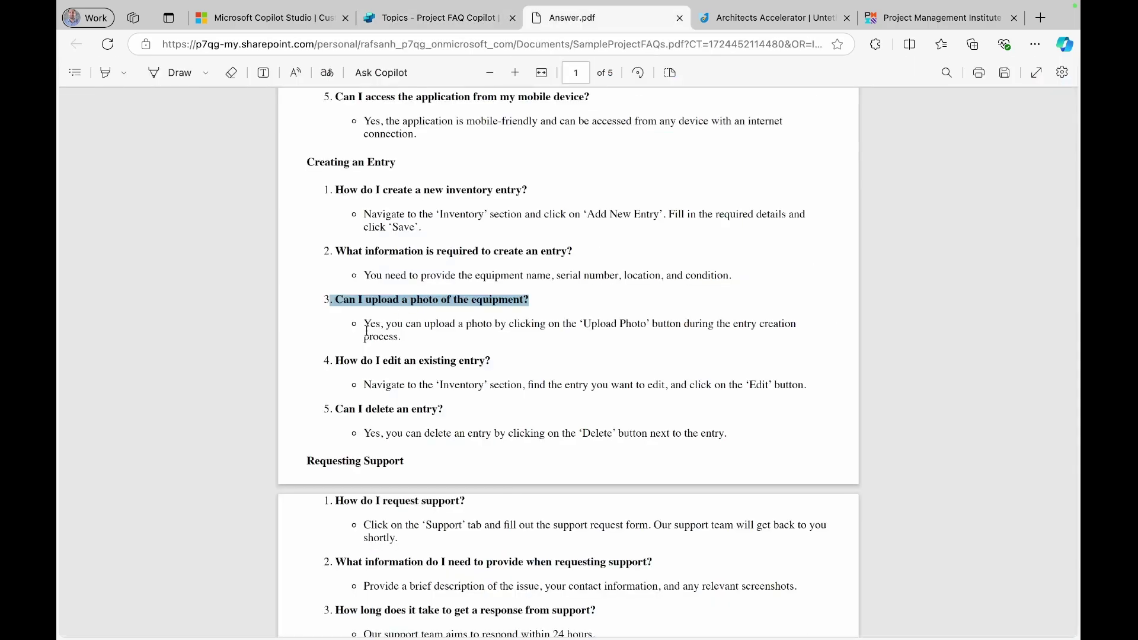
{"action": "left_click_drag", "start_coordinate": [364, 323], "coordinate": [406, 337]}
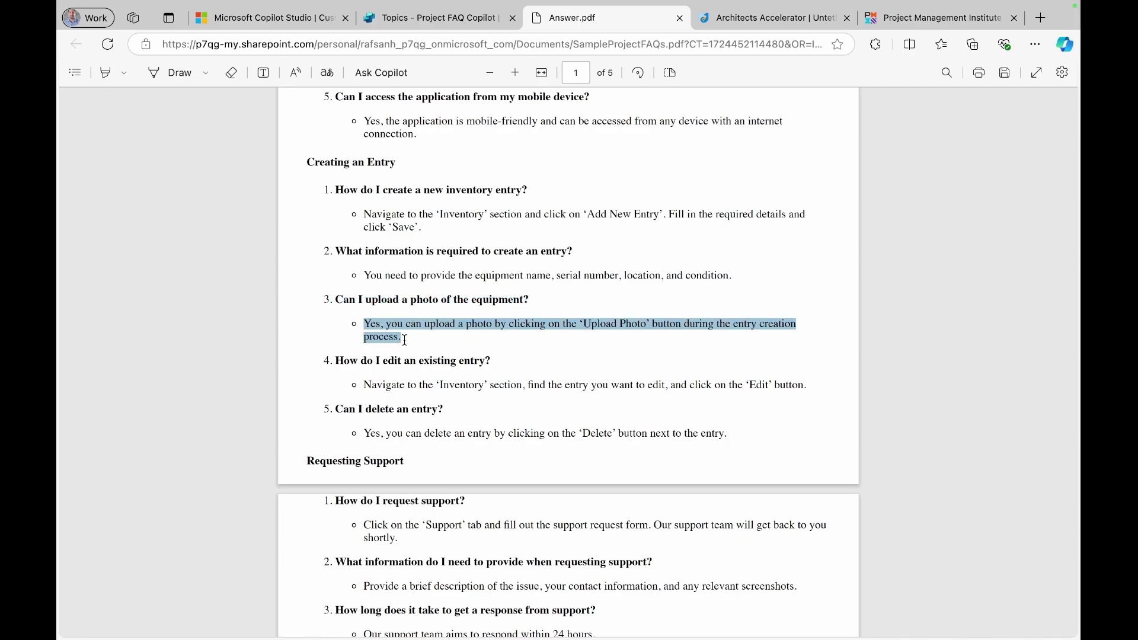
{"action": "left_click", "coordinate": [439, 18]}
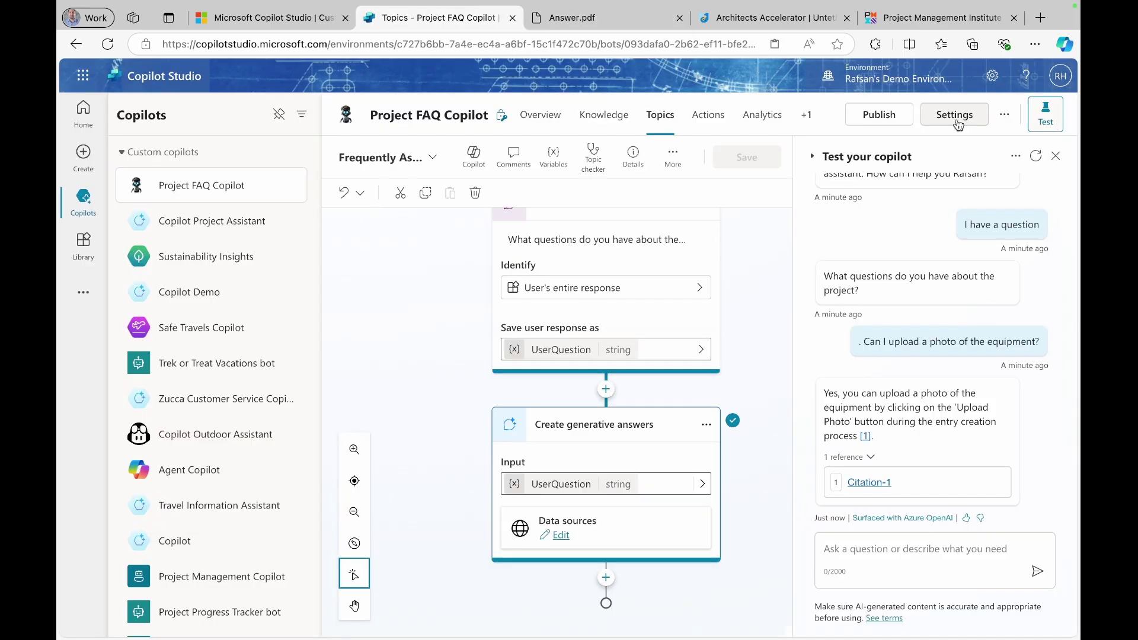
Step: Switch the copilot's interaction mode to Generative in its generative AI settings, save, and return to the Project FAQ Copilot
{"action": "left_click", "coordinate": [957, 121]}
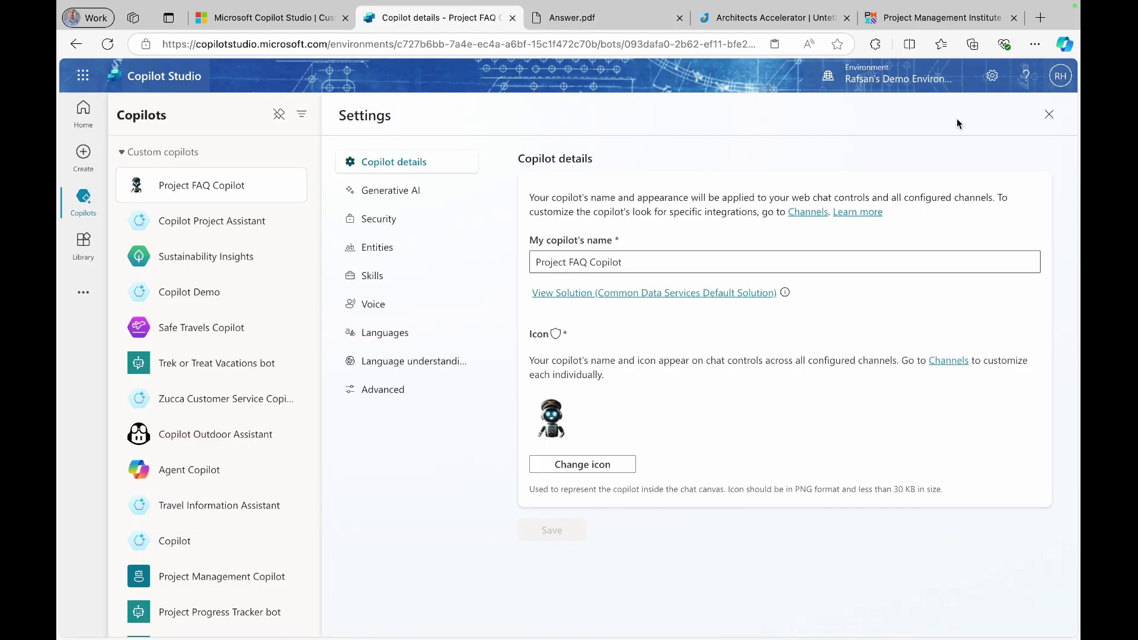
{"action": "left_click", "coordinate": [405, 194]}
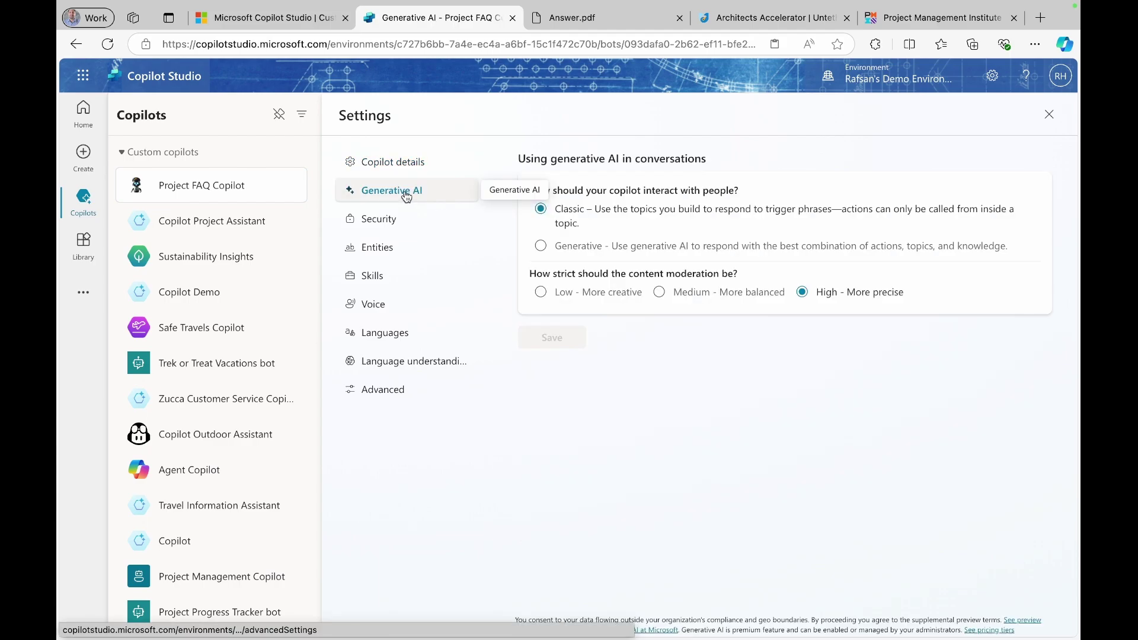
{"action": "left_click", "coordinate": [540, 246]}
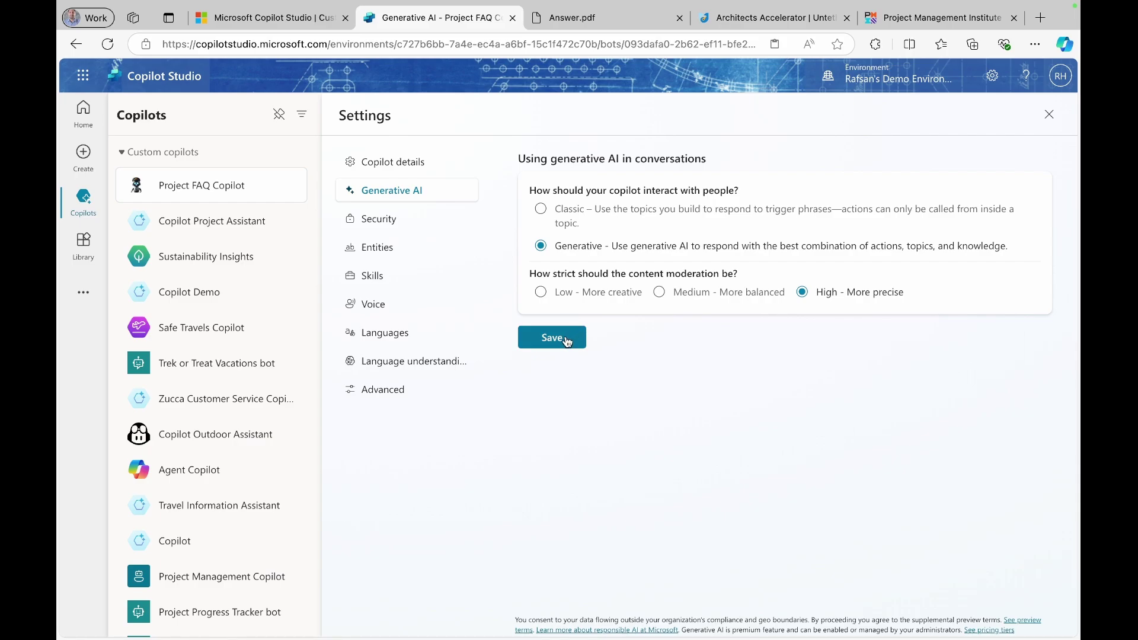
{"action": "left_click", "coordinate": [564, 336]}
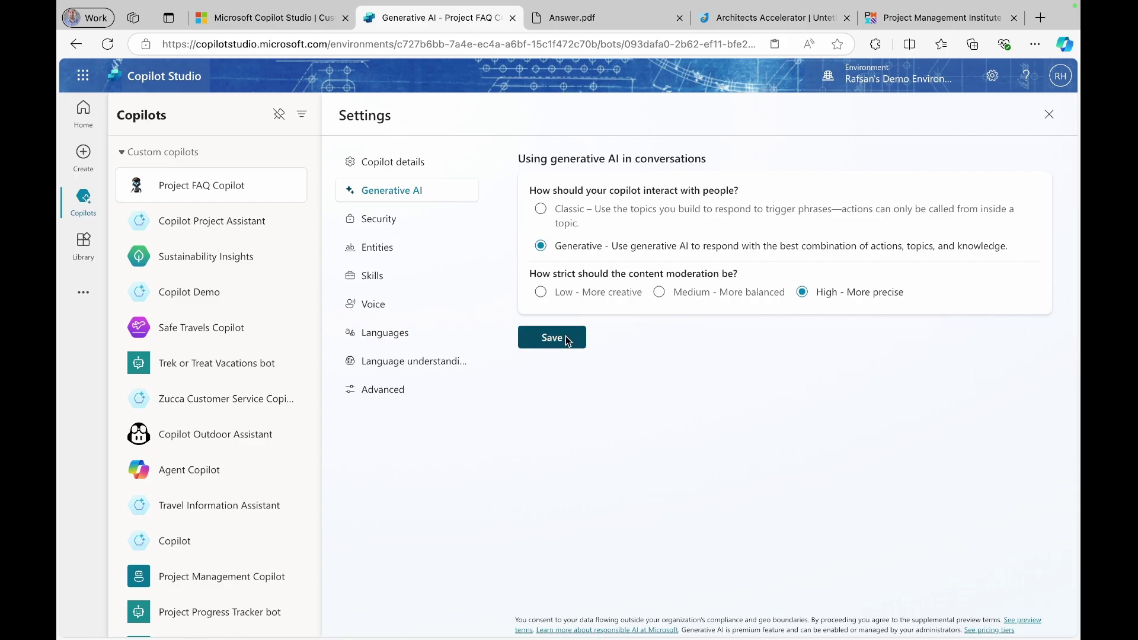
{"action": "left_click", "coordinate": [148, 193]}
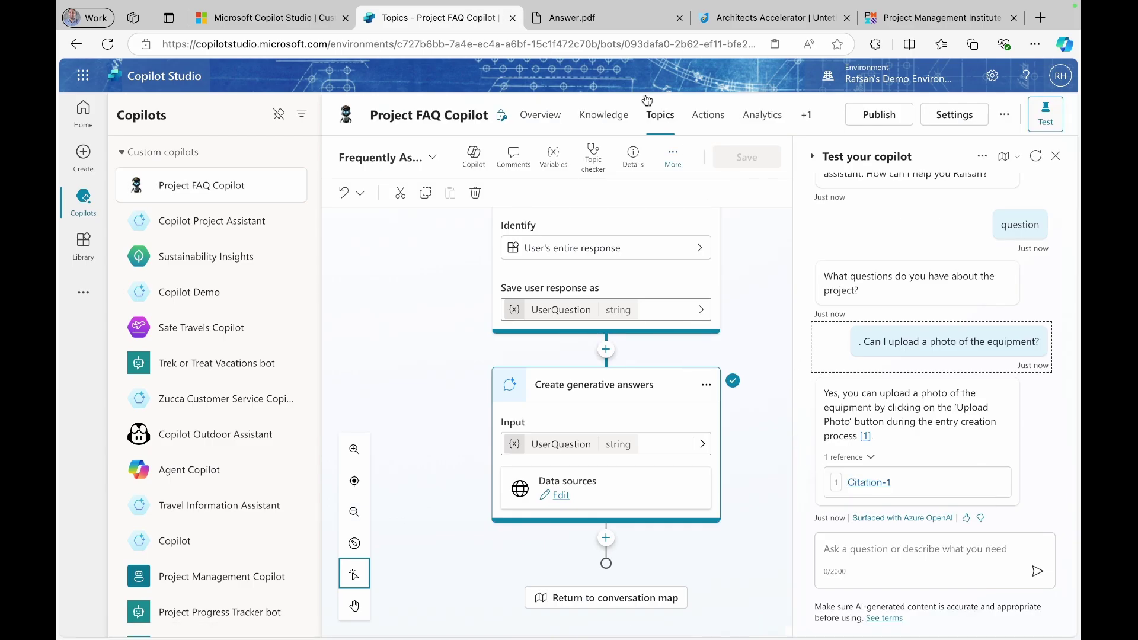
Step: Copy the question "Can I delete an entry?" from Answer.pdf and send it in the test conversation
{"action": "left_click", "coordinate": [572, 17]}
{"action": "scroll", "coordinate": [483, 419], "scroll_direction": "down", "scroll_amount": 3}
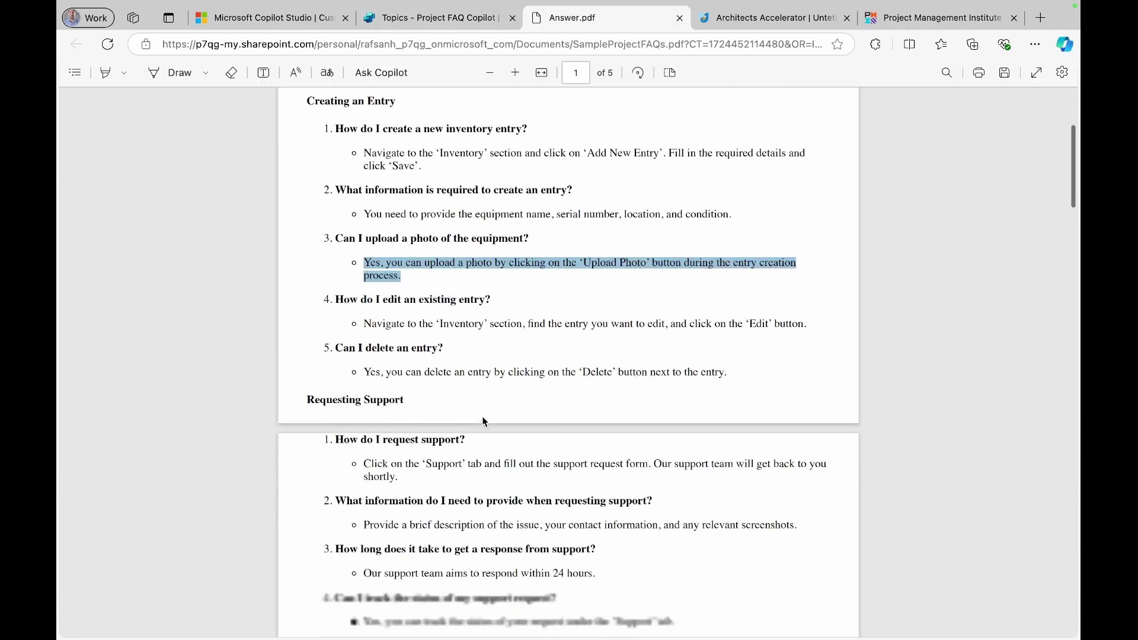
{"action": "left_click_drag", "start_coordinate": [446, 329], "coordinate": [333, 325]}
{"action": "key", "text": "ctrl+c"}
{"action": "left_click", "coordinate": [416, 21]}
{"action": "key", "text": "ctrl+v"}
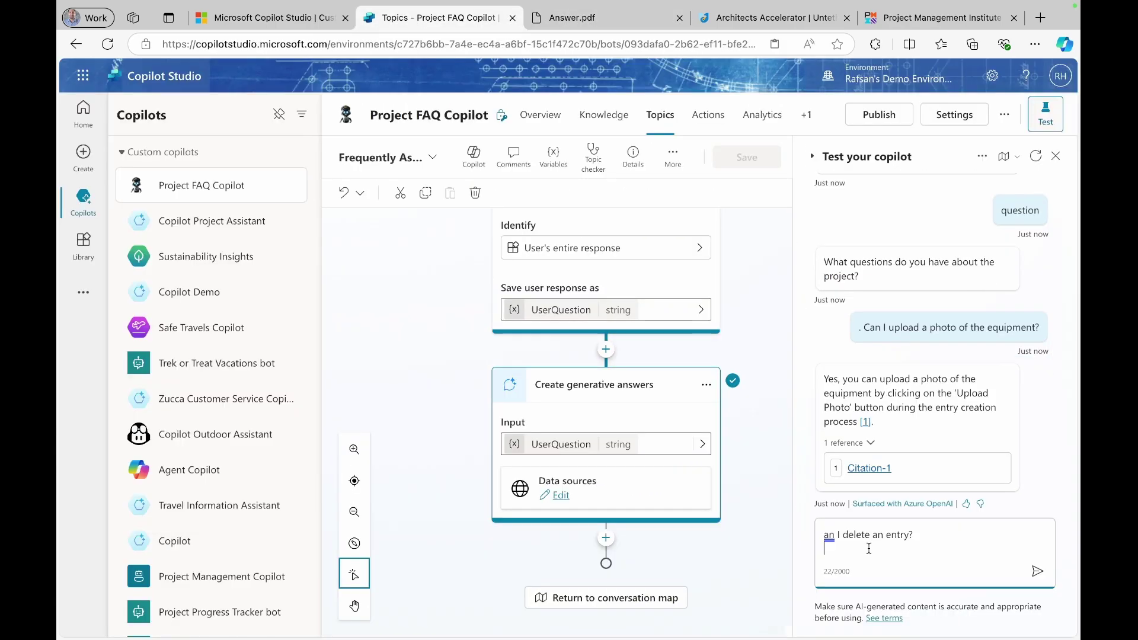
{"action": "key", "text": "Return"}
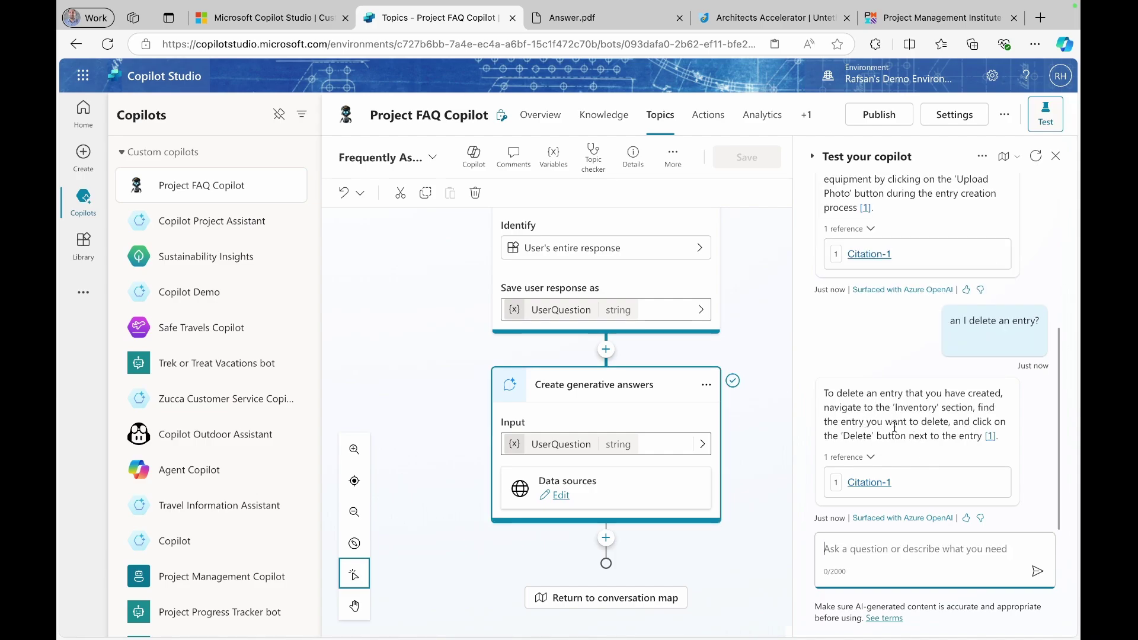
Step: Check the copilot's reply against the delete-entry answer in Answer.pdf, and find the topic's opening question in the test conversation
{"action": "left_click", "coordinate": [600, 23]}
{"action": "scroll", "coordinate": [451, 356], "scroll_direction": "down", "scroll_amount": 1}
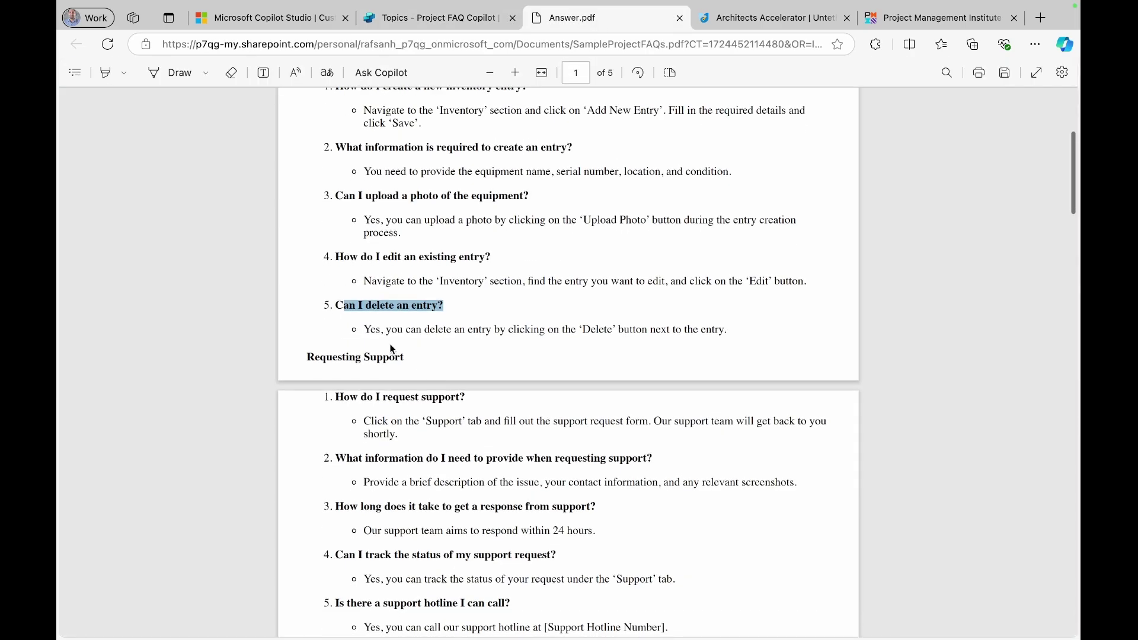
{"action": "left_click_drag", "start_coordinate": [363, 329], "coordinate": [734, 331]}
{"action": "key", "text": "ctrl+c"}
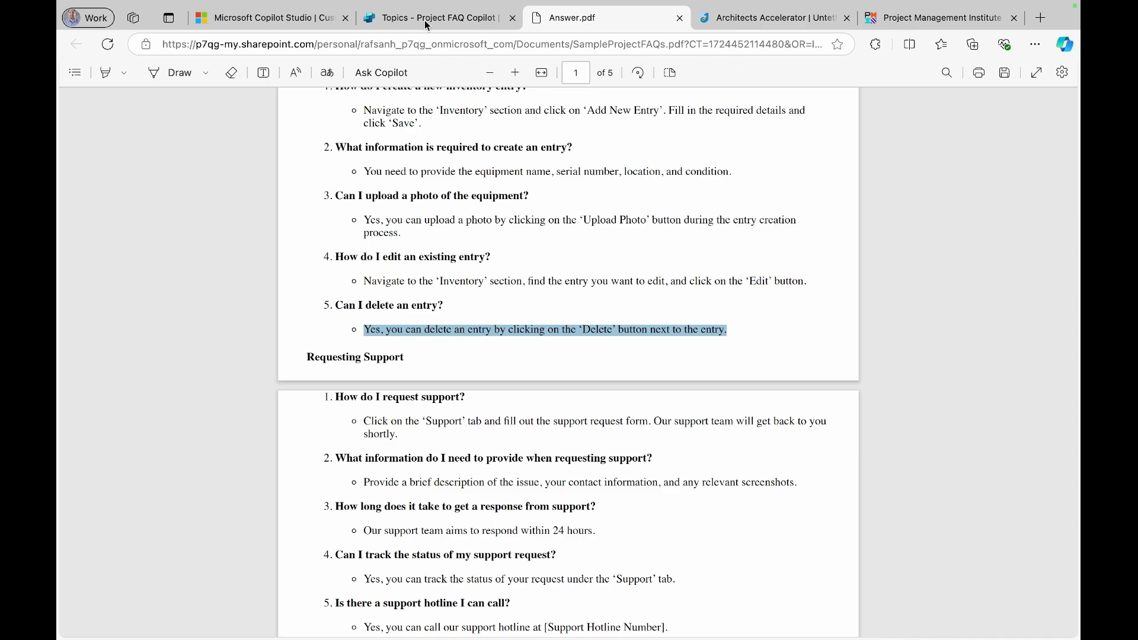
{"action": "left_click", "coordinate": [424, 20]}
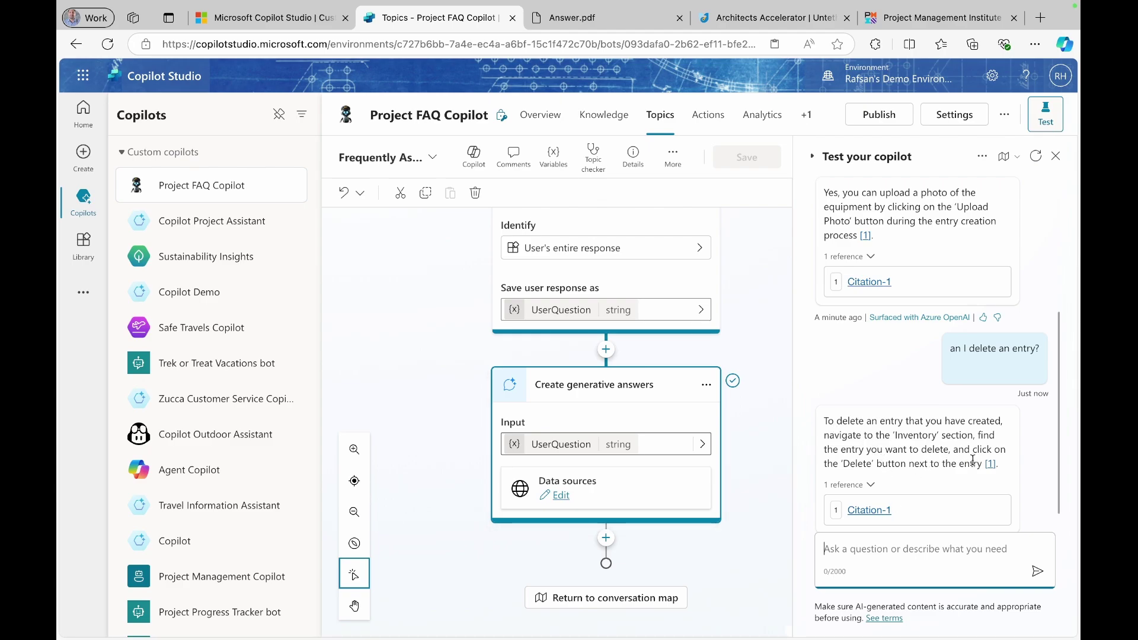
{"action": "scroll", "coordinate": [971, 462], "scroll_direction": "up", "scroll_amount": 3}
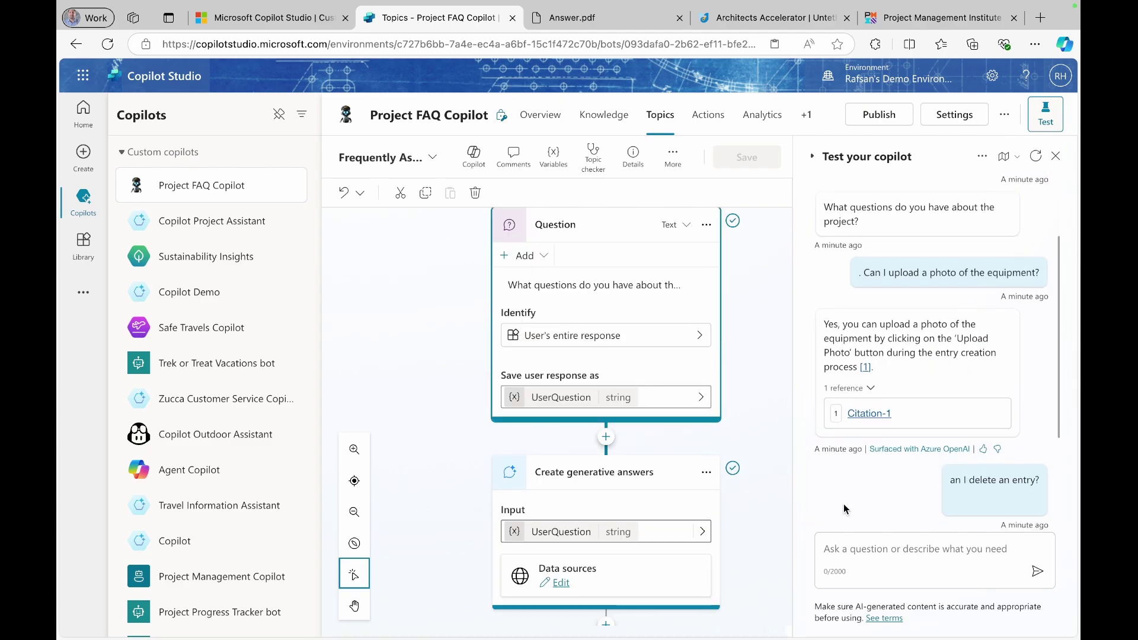
{"action": "scroll", "coordinate": [853, 379], "scroll_direction": "up", "scroll_amount": 4}
{"action": "left_click", "coordinate": [865, 240]}
{"action": "left_click_drag", "start_coordinate": [865, 241], "coordinate": [825, 226]}
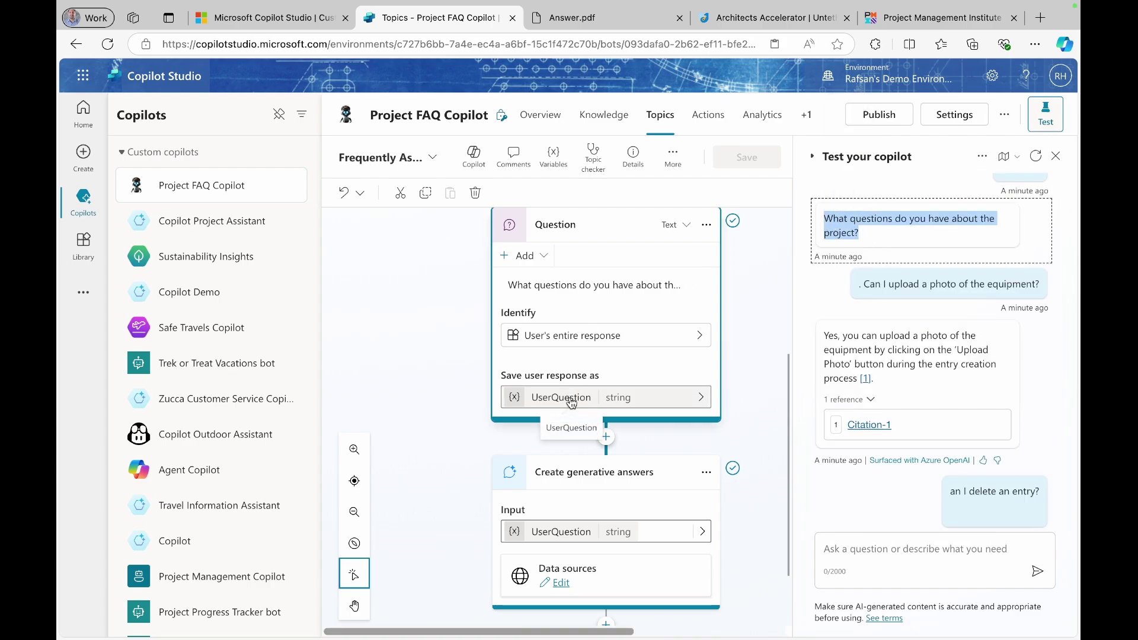
Step: Allow the UserQuestion variable to receive values from other topics, and save the topic
{"action": "scroll", "coordinate": [563, 433], "scroll_direction": "up", "scroll_amount": 1}
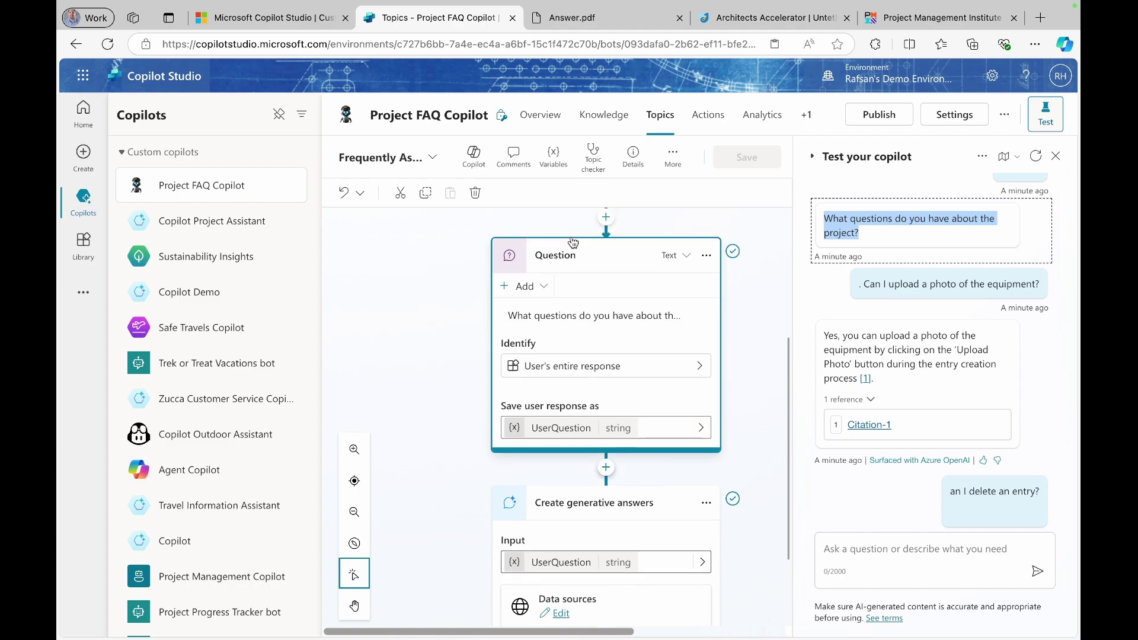
{"action": "left_click", "coordinate": [562, 436]}
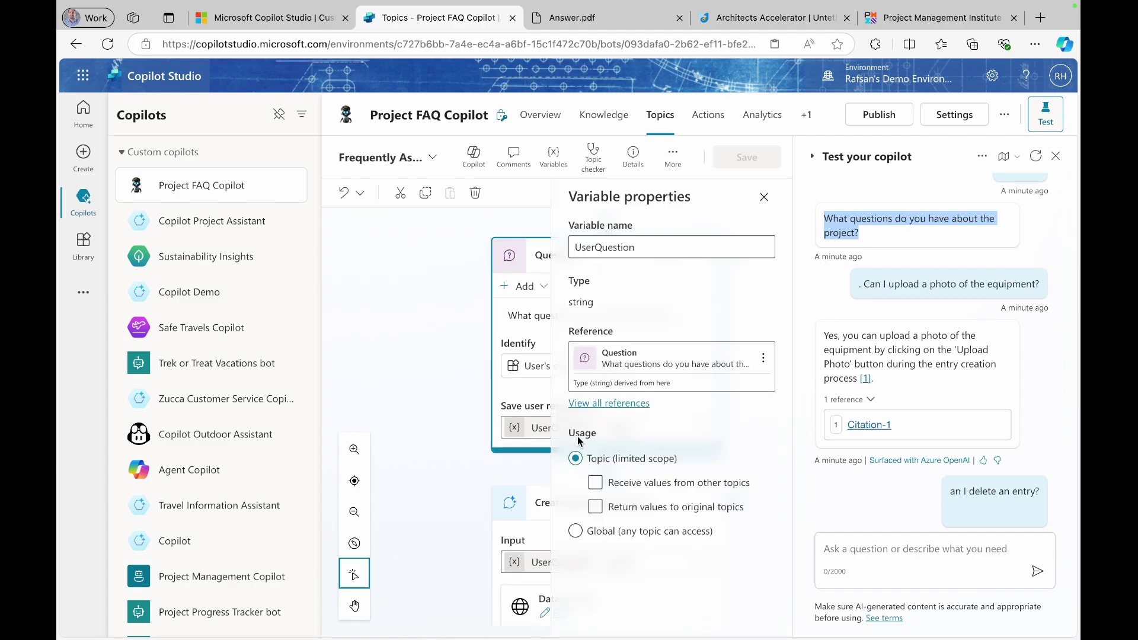
{"action": "left_click", "coordinate": [596, 485]}
{"action": "left_click", "coordinate": [596, 486]}
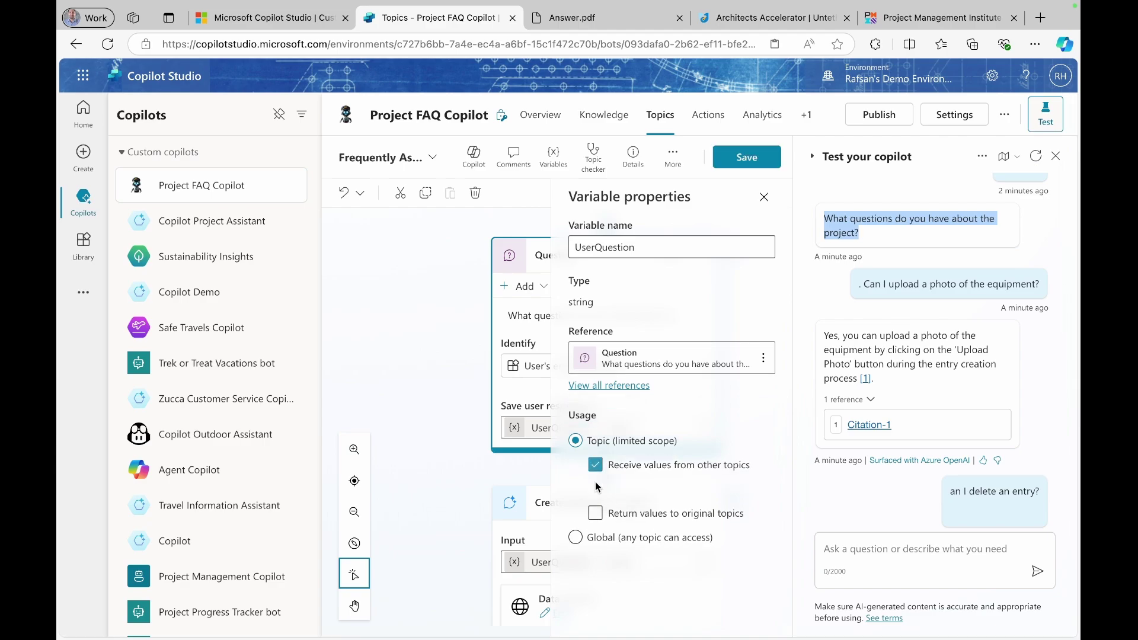
{"action": "left_click", "coordinate": [752, 163]}
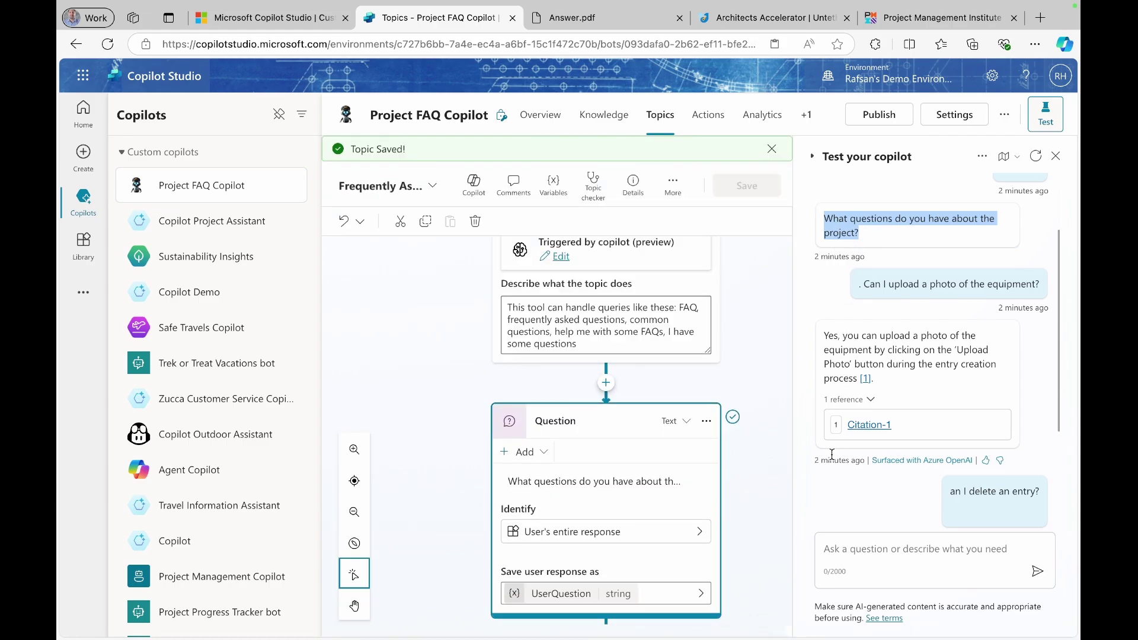
Step: Ask "What is citizen development?" in the test conversation
{"action": "scroll", "coordinate": [832, 454], "scroll_direction": "down", "scroll_amount": 3}
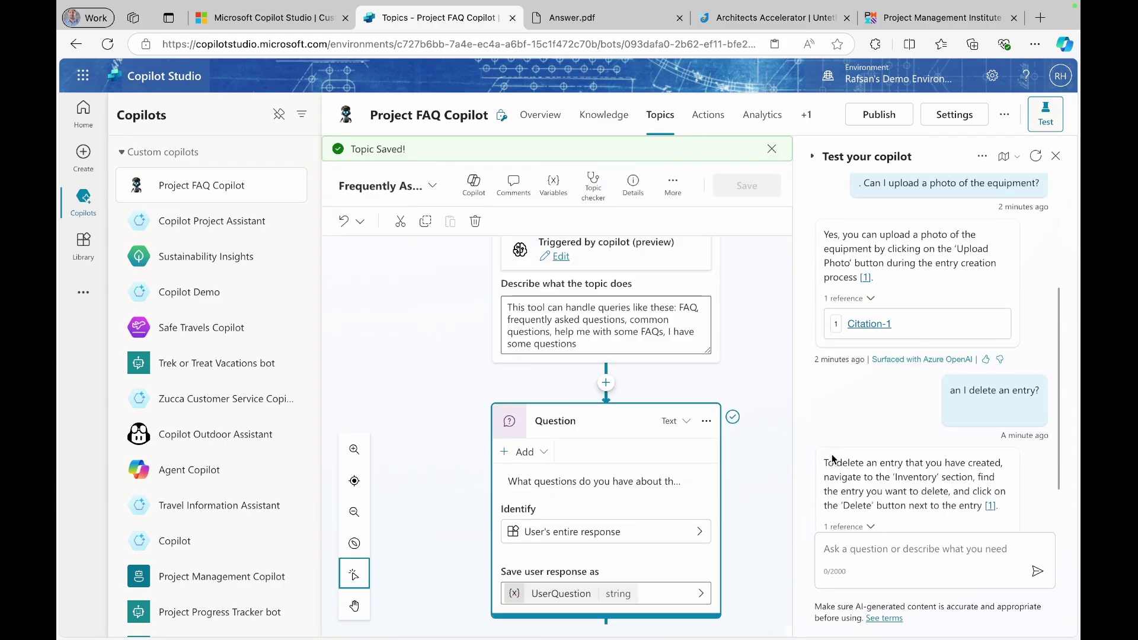
{"action": "scroll", "coordinate": [833, 460], "scroll_direction": "down", "scroll_amount": 2}
{"action": "scroll", "coordinate": [638, 437], "scroll_direction": "down", "scroll_amount": 3}
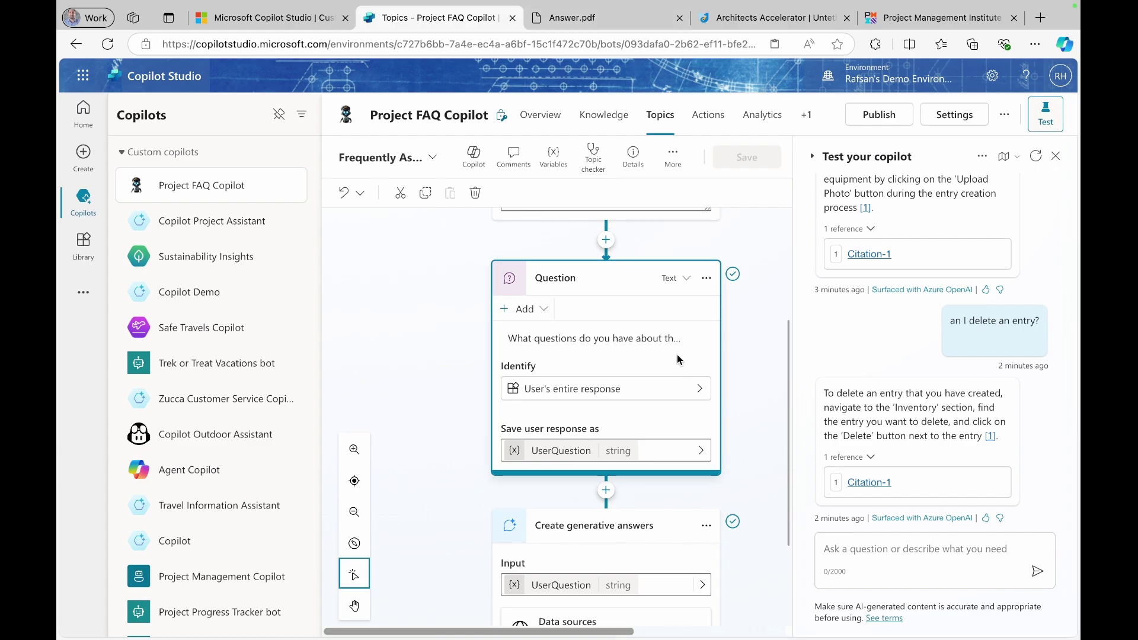
{"action": "left_click", "coordinate": [853, 544]}
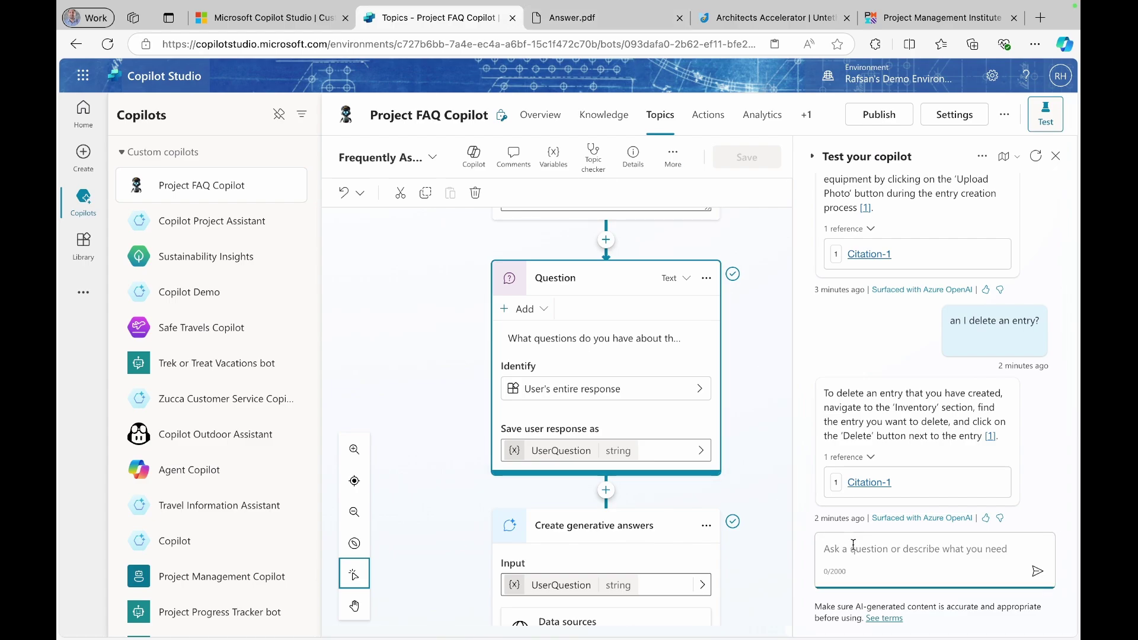
{"action": "type", "text": "What is citizen "}
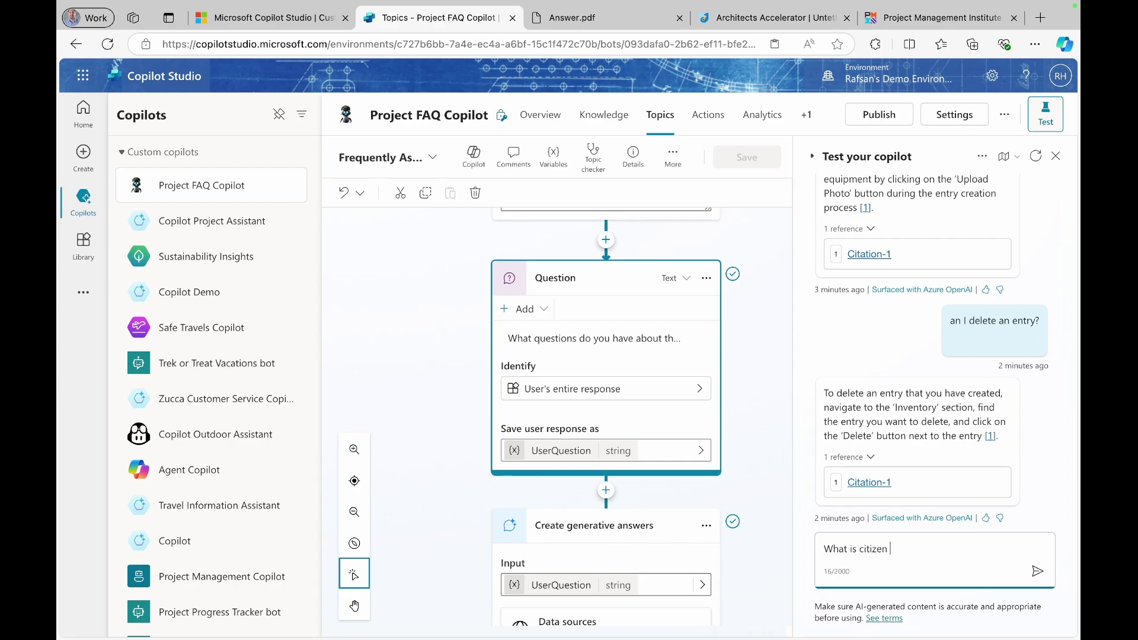
{"action": "type", "text": "development?"}
{"action": "key", "text": "Return"}
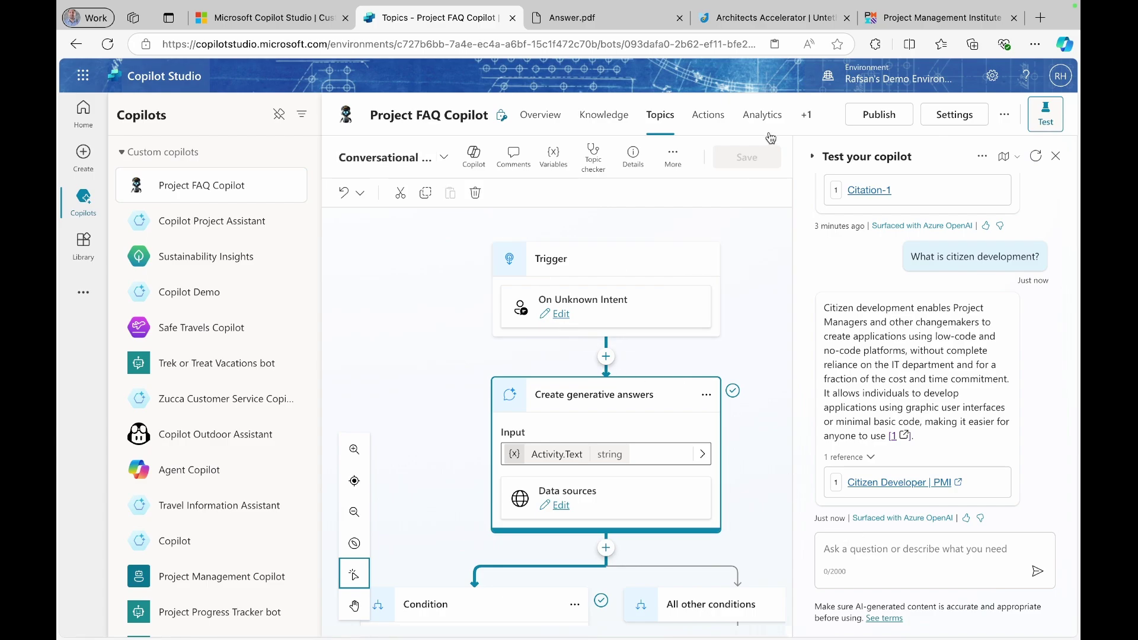
Step: Open the copilot's channels and review which ones are available
{"action": "left_click", "coordinate": [795, 119]}
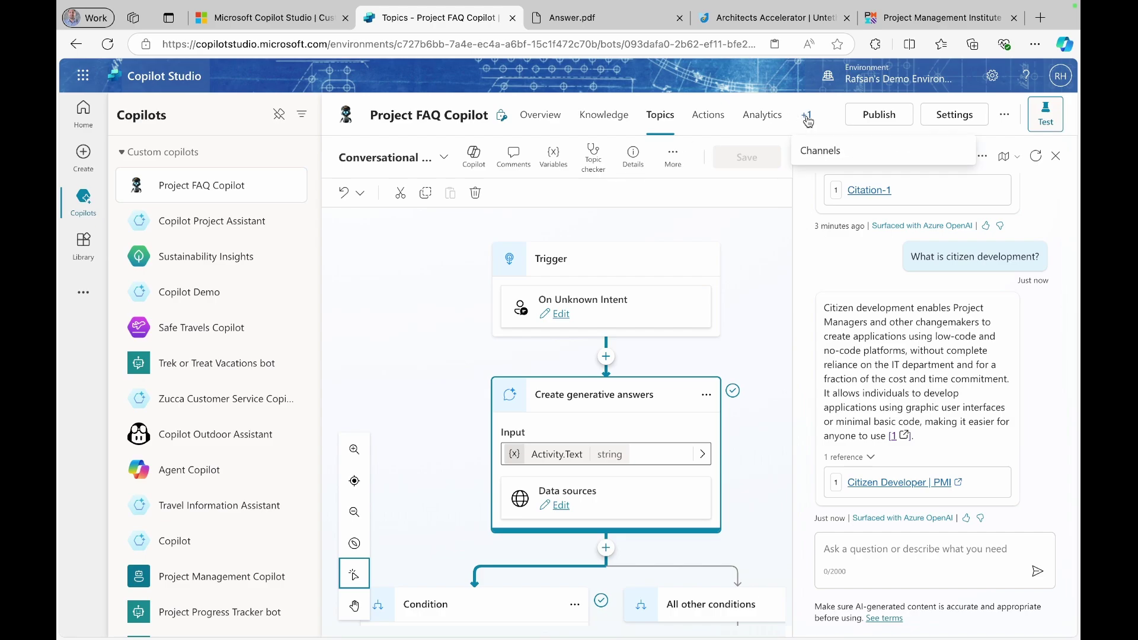
{"action": "left_click", "coordinate": [826, 153]}
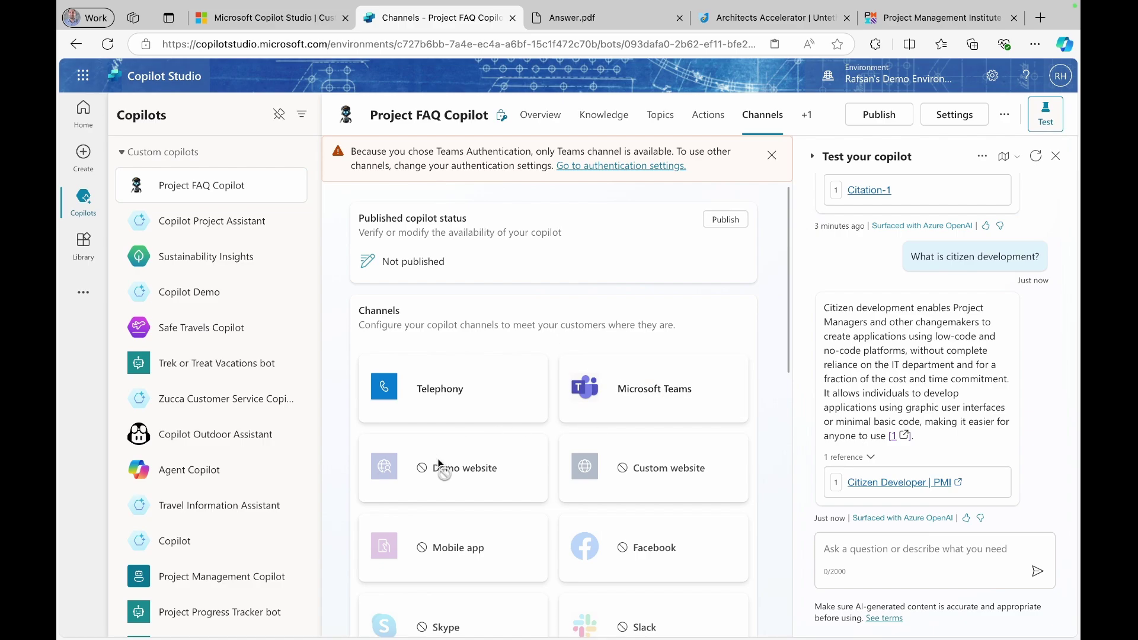
{"action": "scroll", "coordinate": [439, 465], "scroll_direction": "down", "scroll_amount": 3}
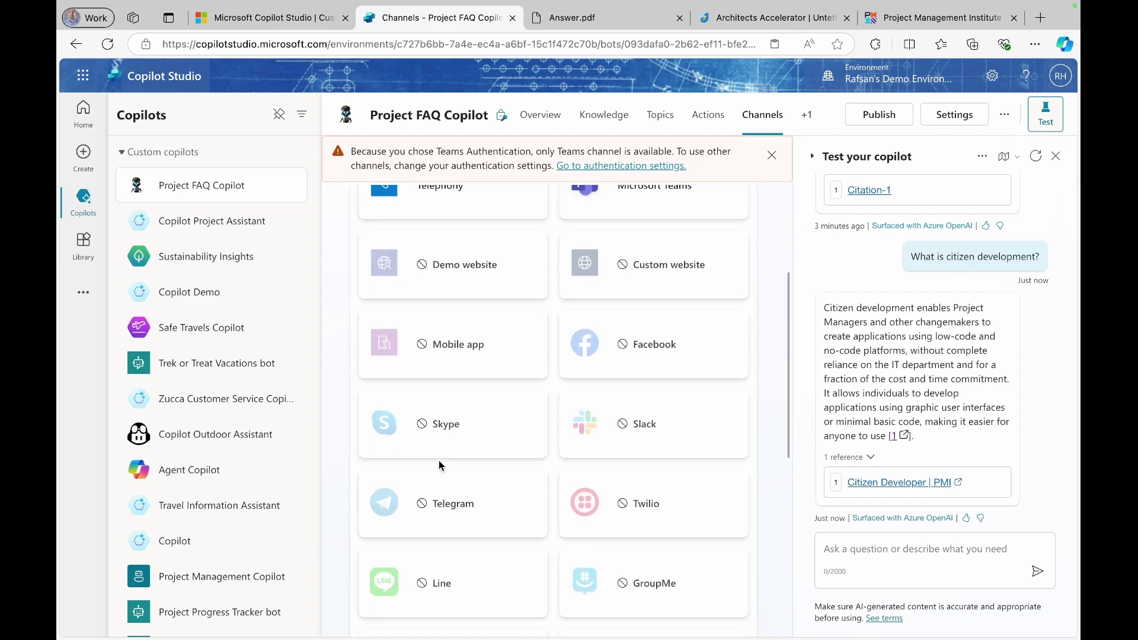
Step: Set the copilot's authentication to "No authentication" in its security settings, then save and confirm the change
{"action": "left_click", "coordinate": [964, 118]}
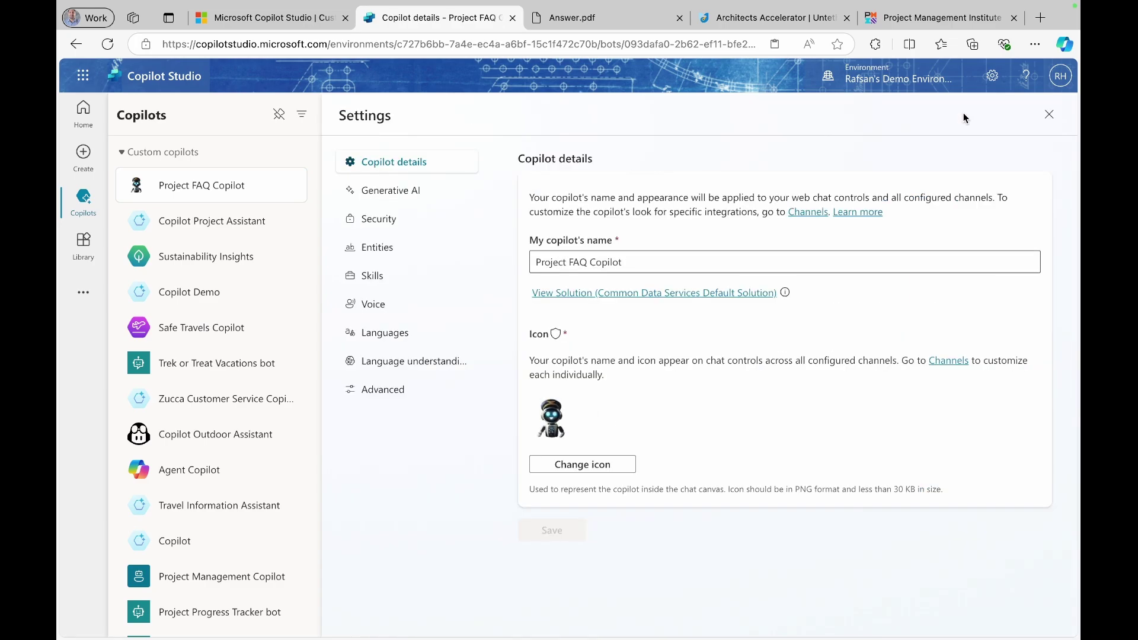
{"action": "left_click", "coordinate": [393, 220]}
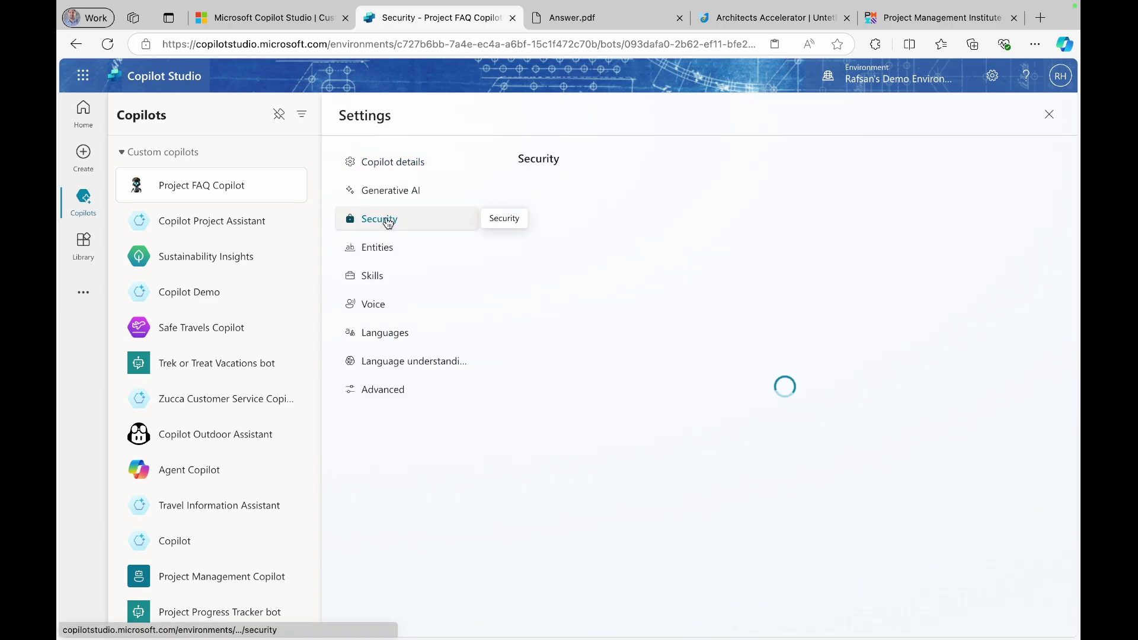
{"action": "left_click", "coordinate": [603, 196]}
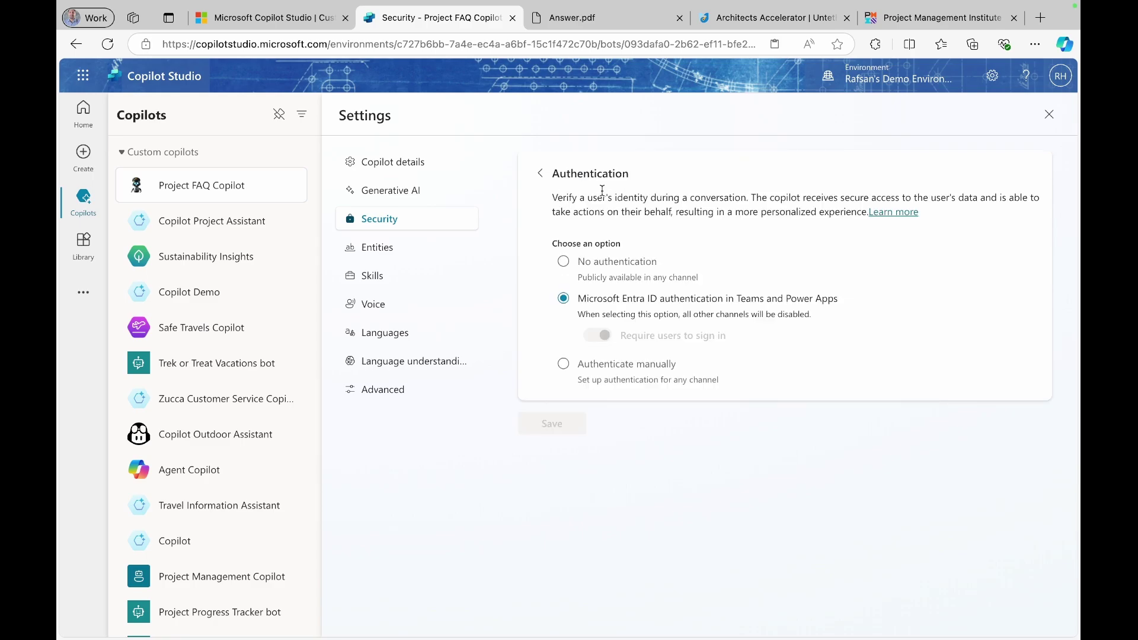
{"action": "left_click", "coordinate": [563, 263]}
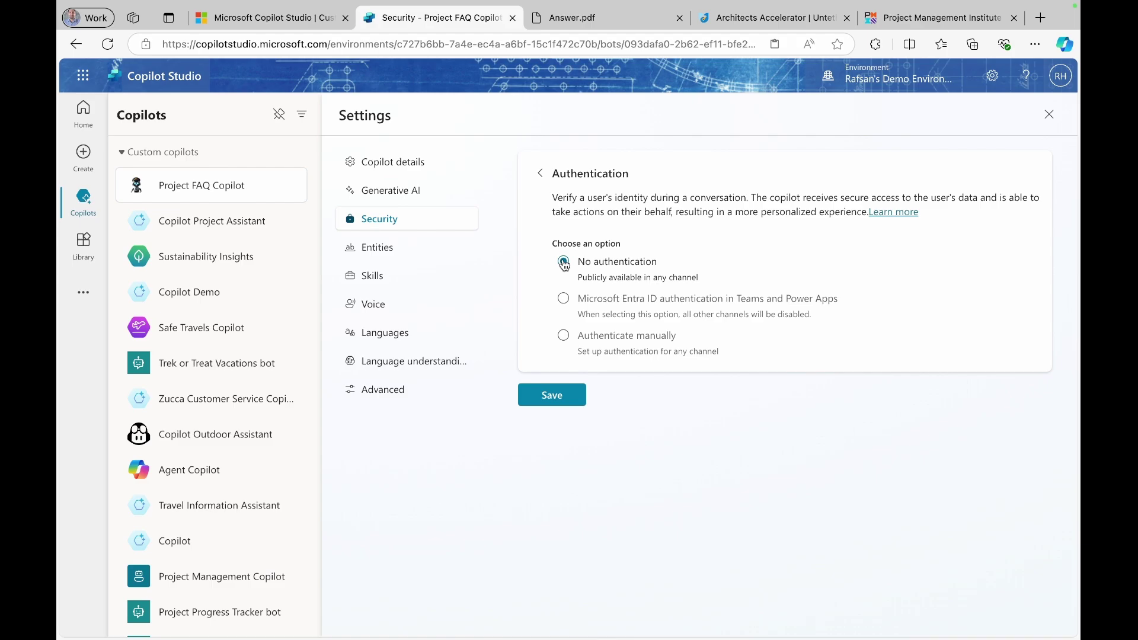
{"action": "left_click", "coordinate": [565, 402]}
{"action": "left_click", "coordinate": [664, 465]}
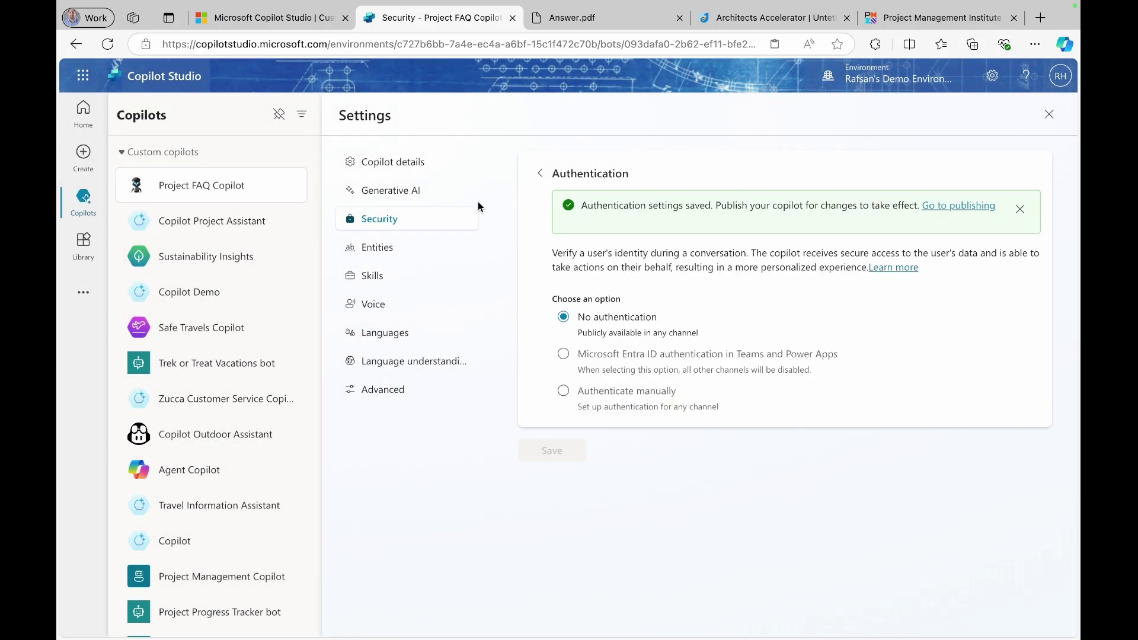
Step: Return to the Project FAQ Copilot's channels and check the availability of the listed channels again
{"action": "left_click", "coordinate": [229, 185]}
{"action": "left_click", "coordinate": [807, 116]}
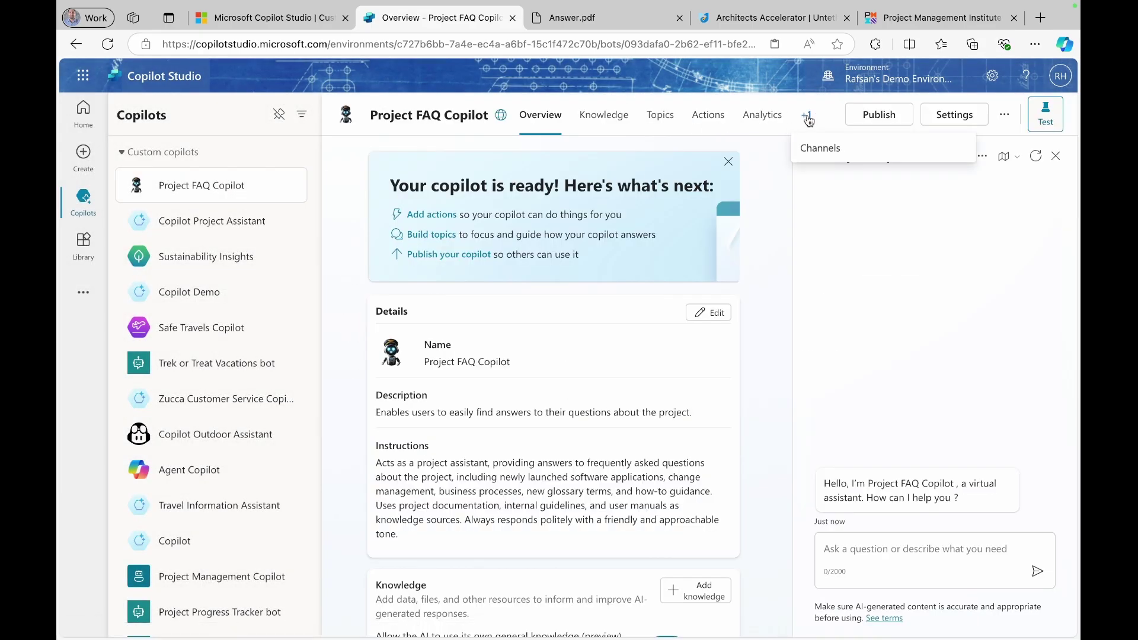
{"action": "left_click", "coordinate": [823, 150]}
{"action": "scroll", "coordinate": [614, 466], "scroll_direction": "down", "scroll_amount": 3}
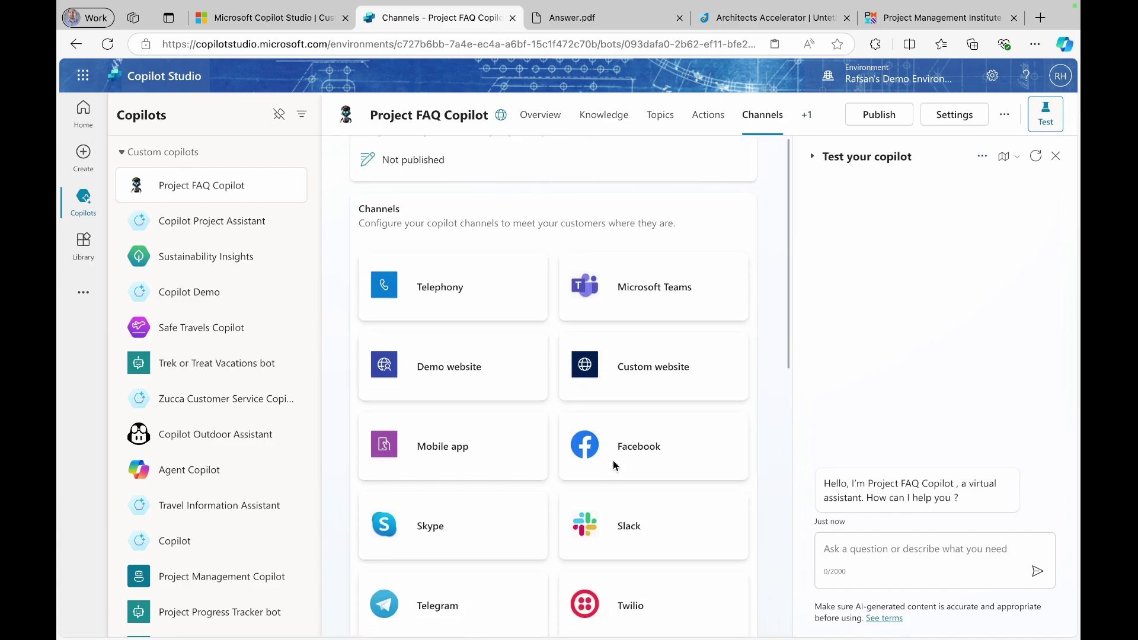
{"action": "scroll", "coordinate": [765, 239], "scroll_direction": "up", "scroll_amount": 3}
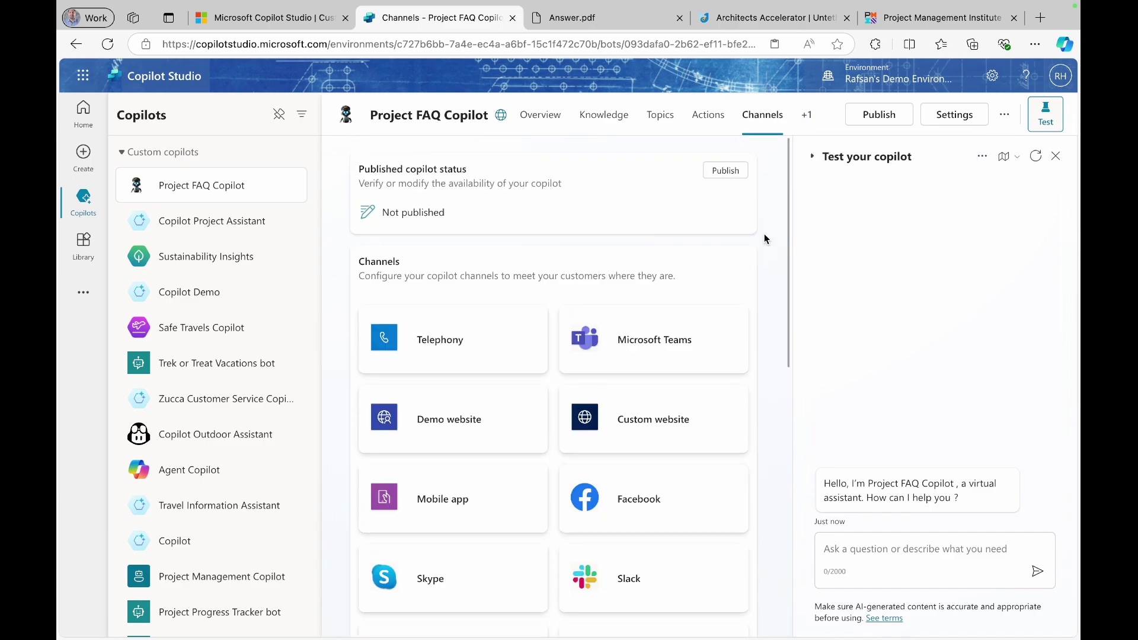
Step: Close the test conversation and publish the copilot
{"action": "left_click", "coordinate": [1056, 160]}
{"action": "left_click", "coordinate": [1011, 170]}
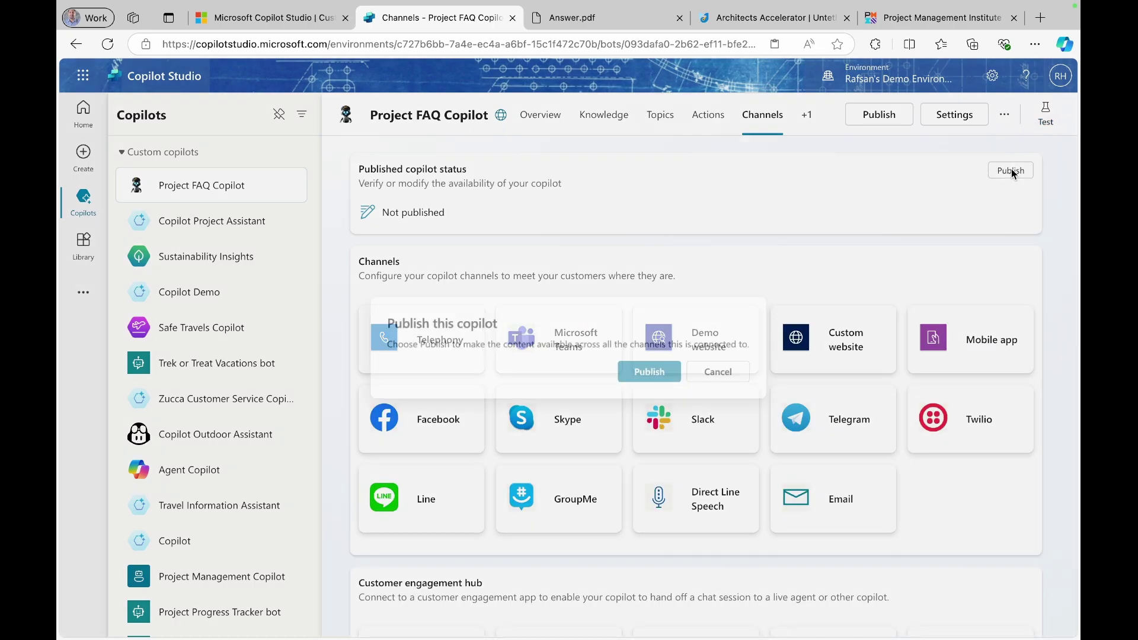
{"action": "left_click", "coordinate": [652, 373]}
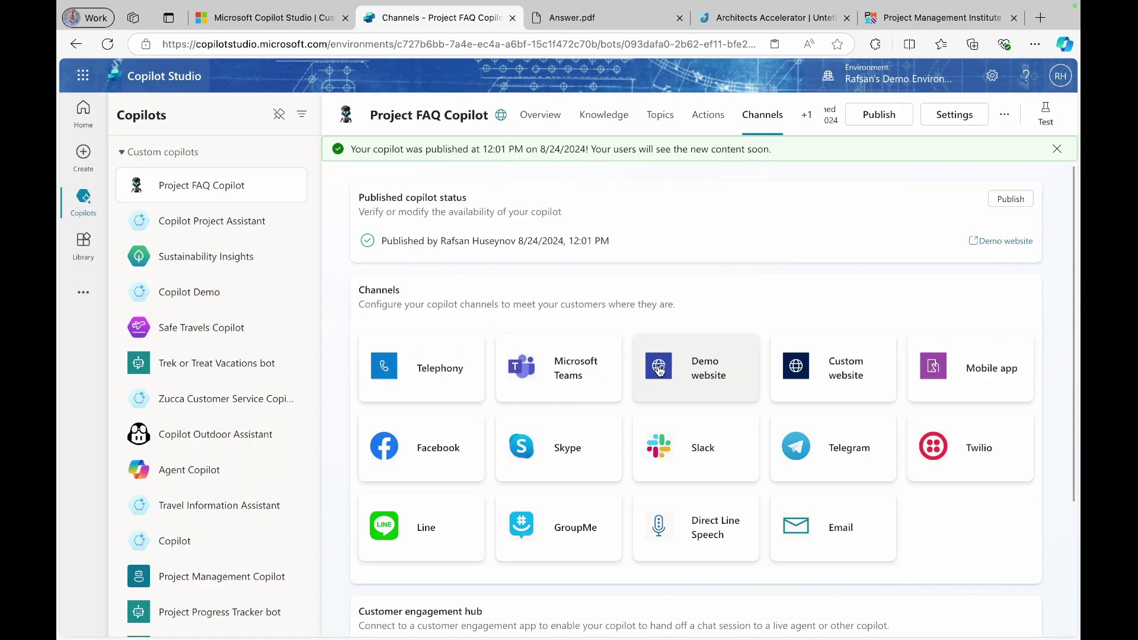
Step: Open the published copilot's demo website and ask it "How do I request a new feature or increment?"
{"action": "left_click", "coordinate": [1056, 148]}
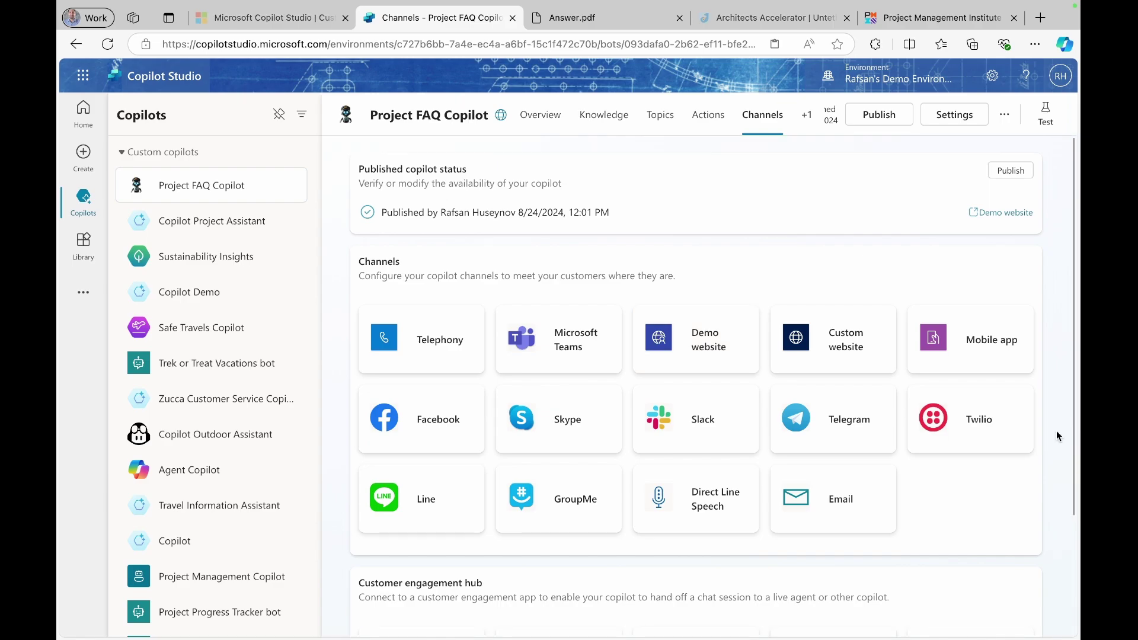
{"action": "left_click", "coordinate": [1003, 214]}
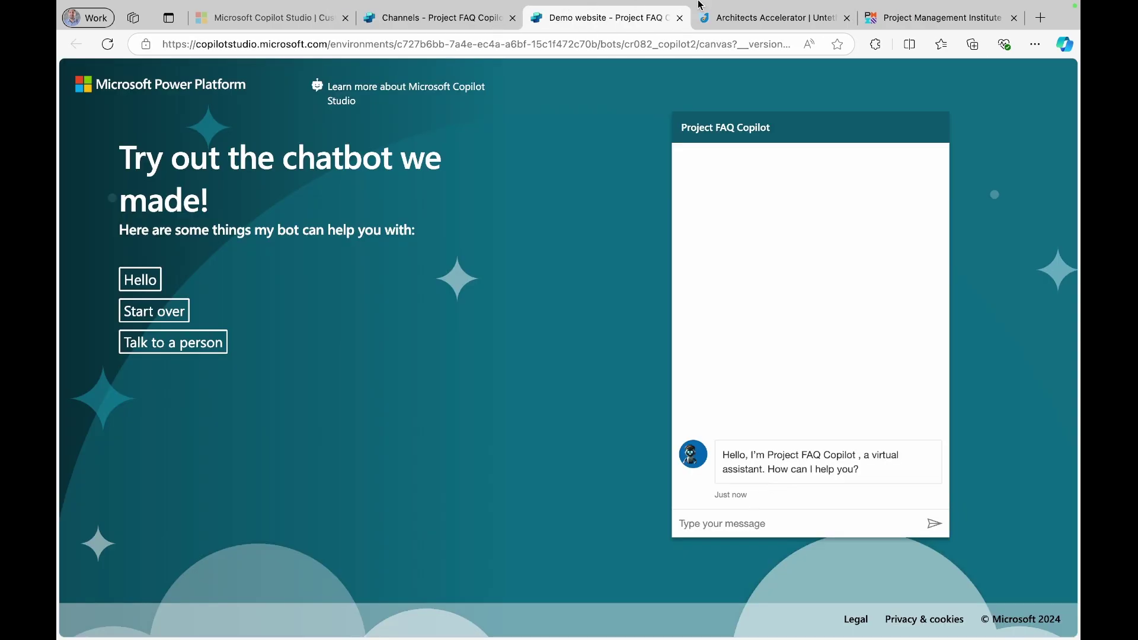
{"action": "left_click", "coordinate": [748, 526]}
{"action": "type", "text": "How do I request a new feature or increment?"}
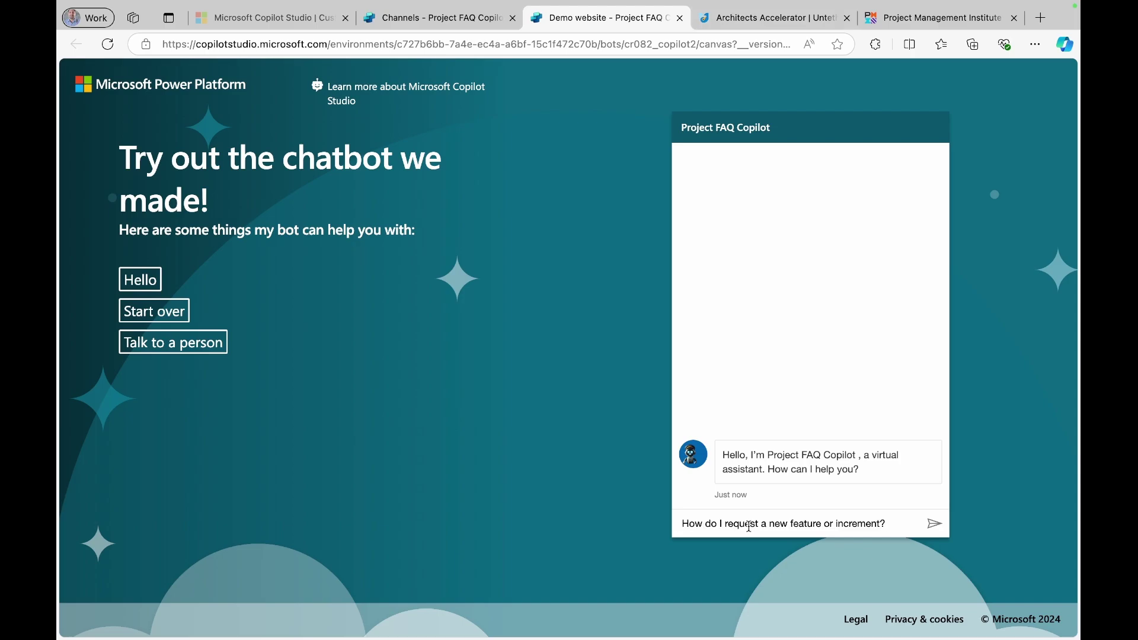
{"action": "key", "text": "Return"}
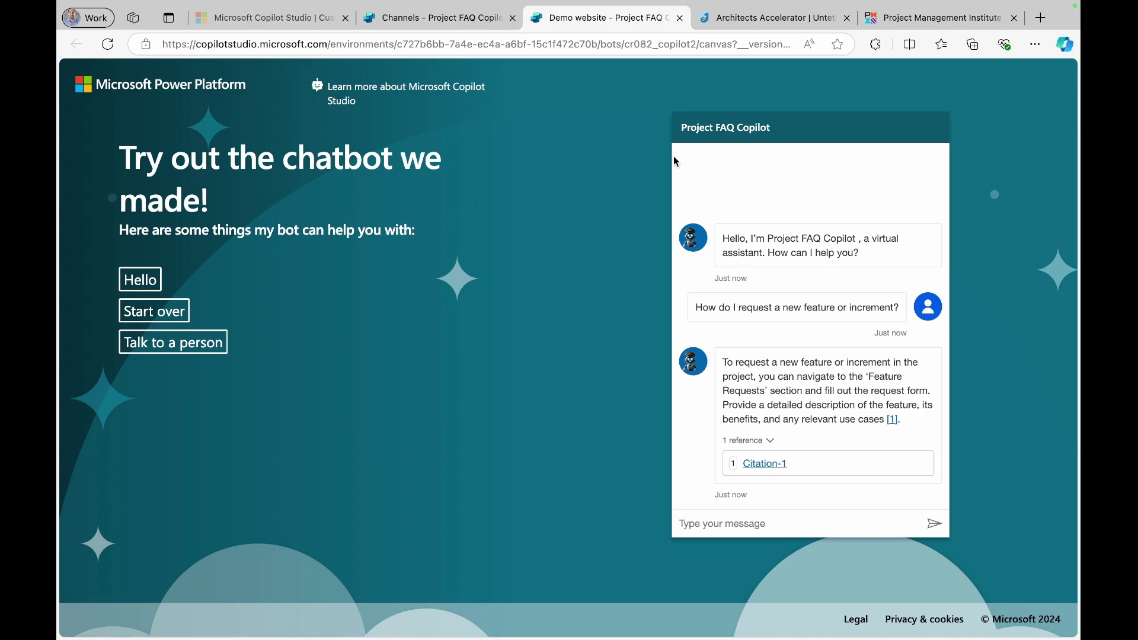
Step: Return to the Project FAQ Copilot's channels and turn on the Microsoft Teams channel
{"action": "left_click", "coordinate": [446, 19]}
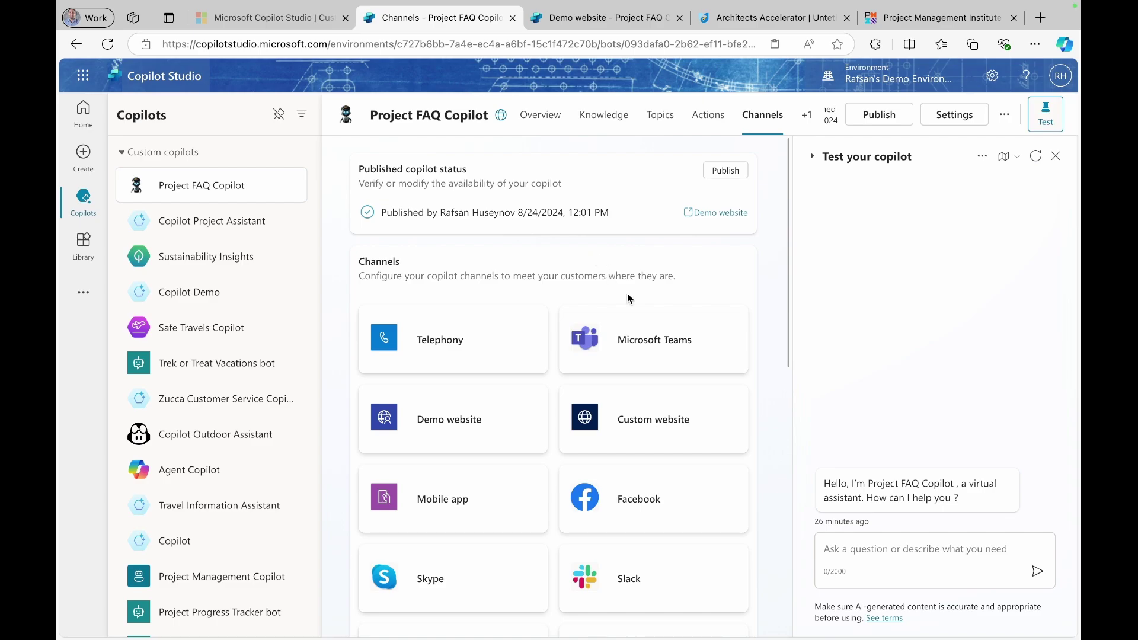
{"action": "left_click", "coordinate": [643, 340]}
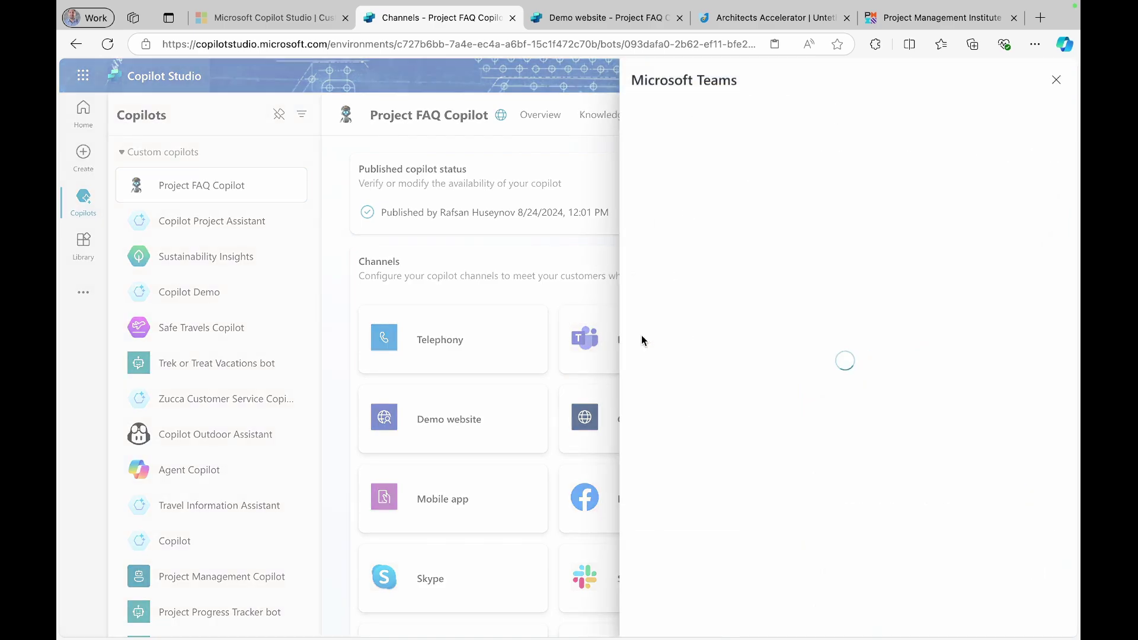
{"action": "left_click", "coordinate": [953, 616]}
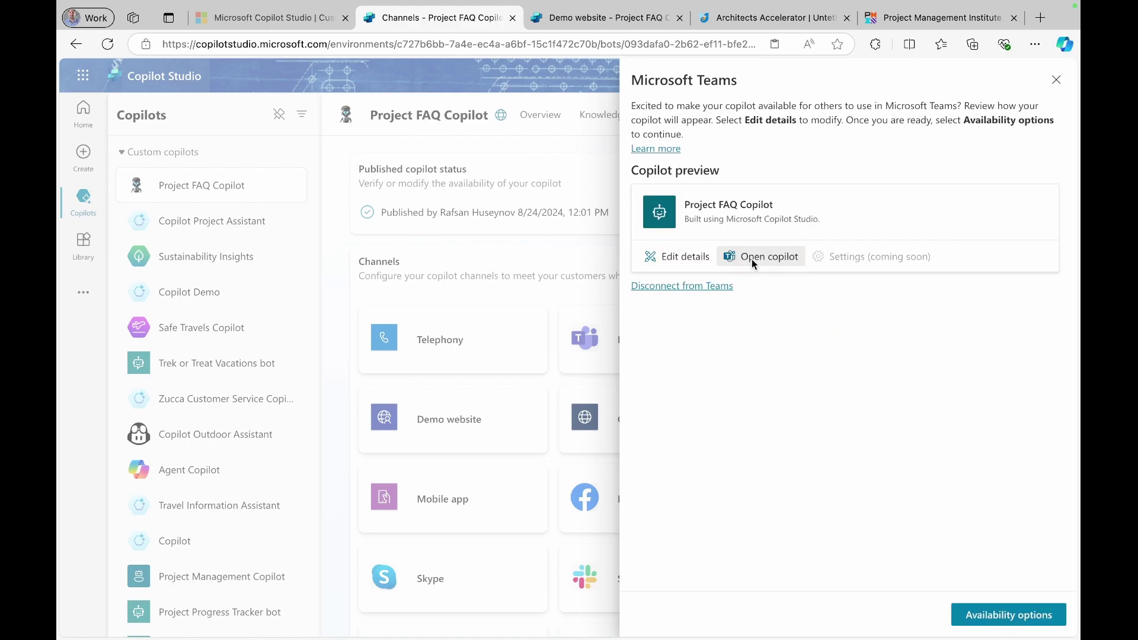
Step: Open the copilot in the Microsoft Teams web app and add it as an app
{"action": "left_click", "coordinate": [751, 258]}
{"action": "left_click", "coordinate": [631, 414]}
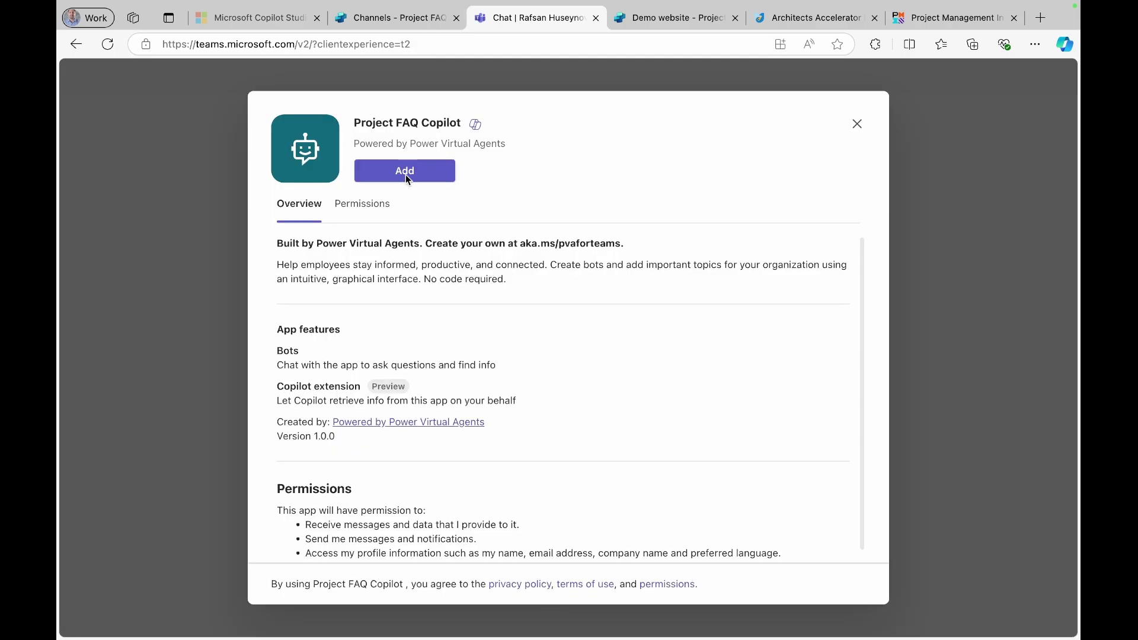
{"action": "left_click", "coordinate": [407, 175]}
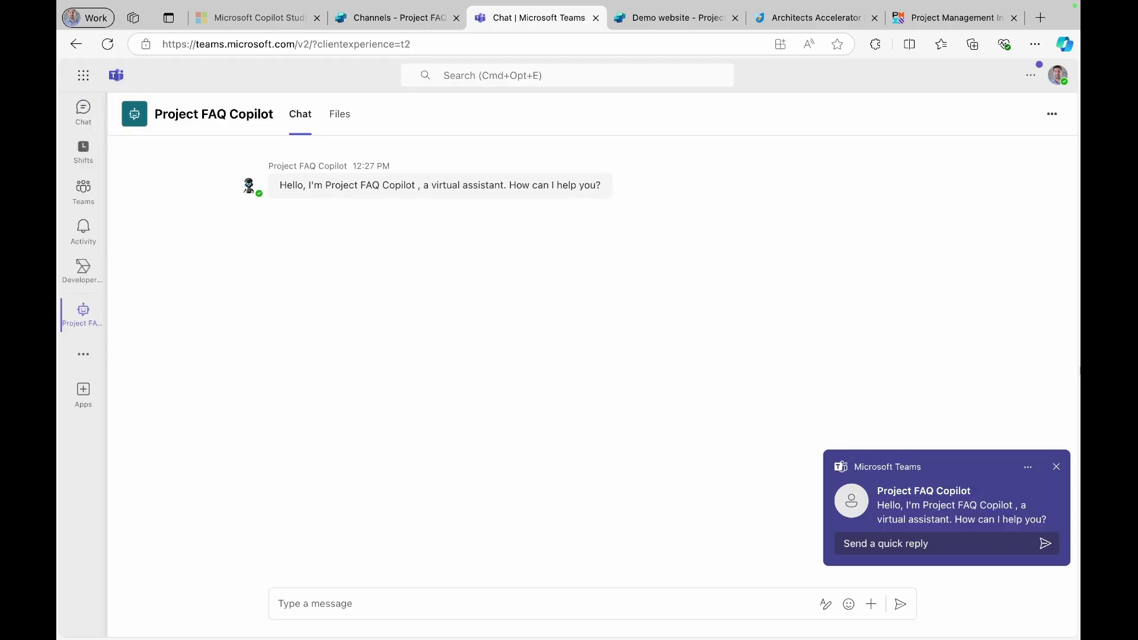
Step: Ask the copilot in its Teams chat "How do I request a new feature or increment?"
{"action": "left_click", "coordinate": [438, 602]}
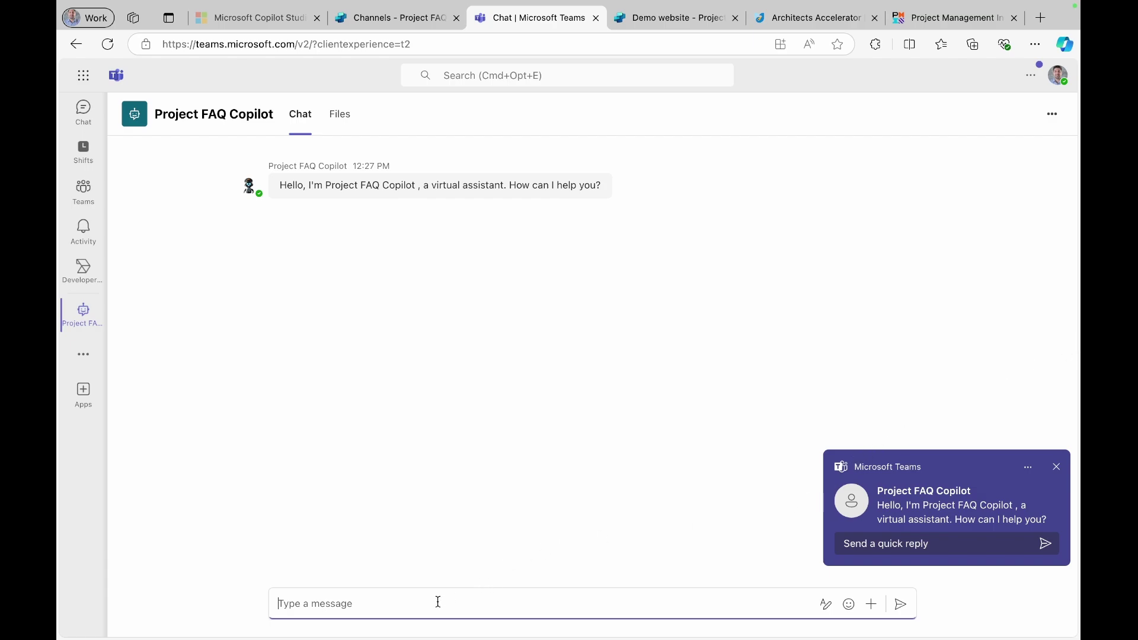
{"action": "type", "text": "How do I request a new feature or increment?"}
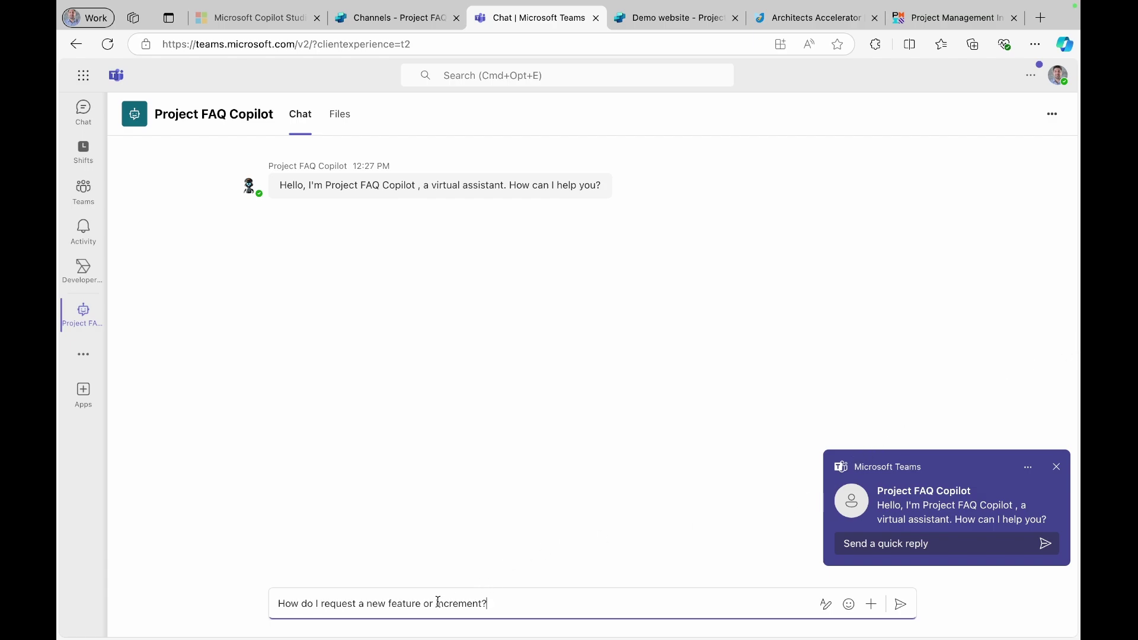
{"action": "key", "text": "Return"}
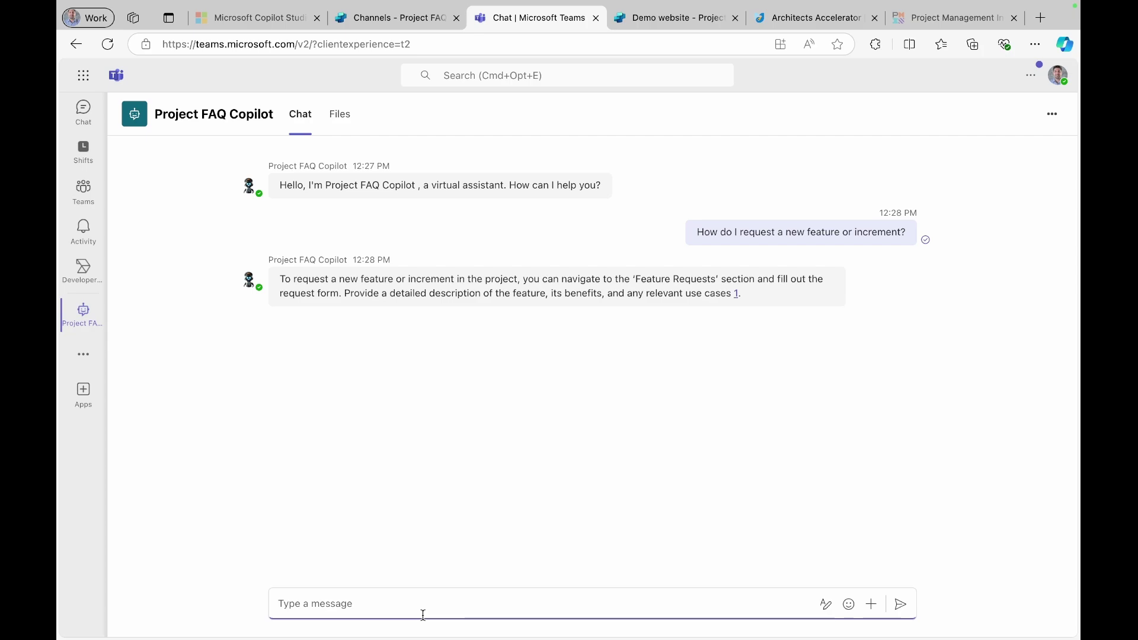
Step: Ask the copilot "how can project managers become citizen developers?" in the Teams chat, then reply "thank you"
{"action": "type", "text": "how can project managers become citizen developers?"}
{"action": "key", "text": "Return"}
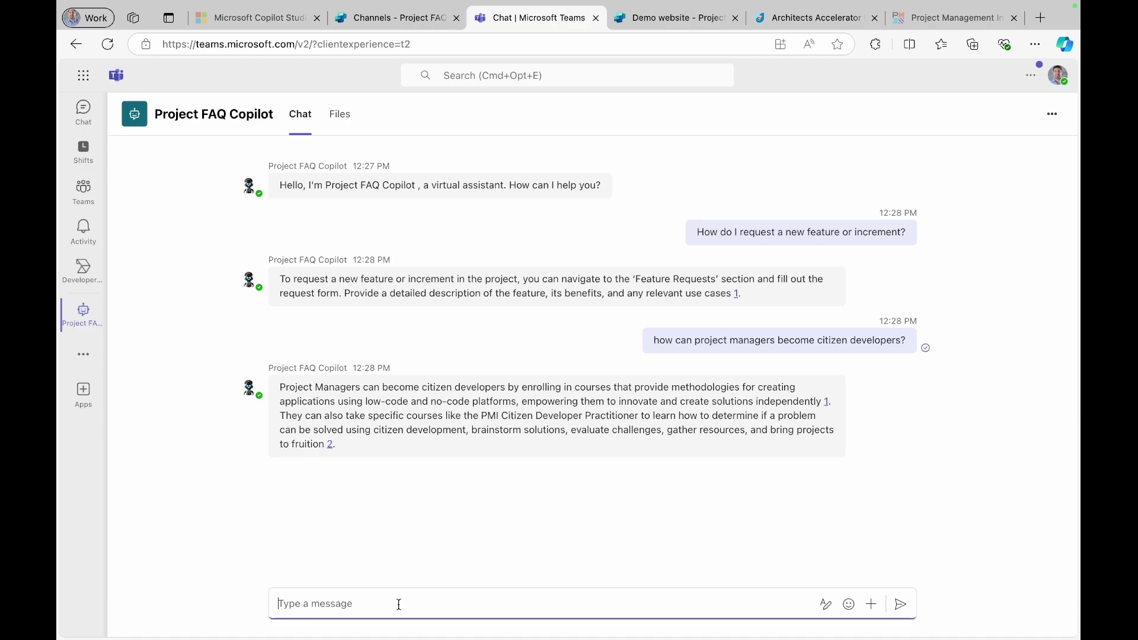
{"action": "type", "text": "thank you"}
{"action": "key", "text": "Return"}
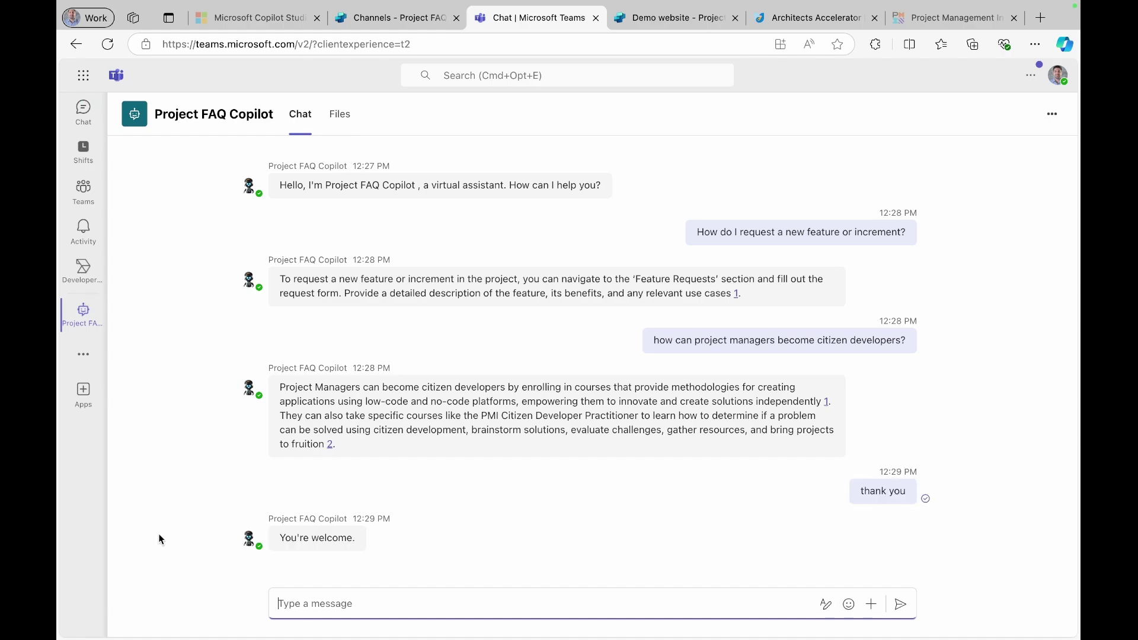